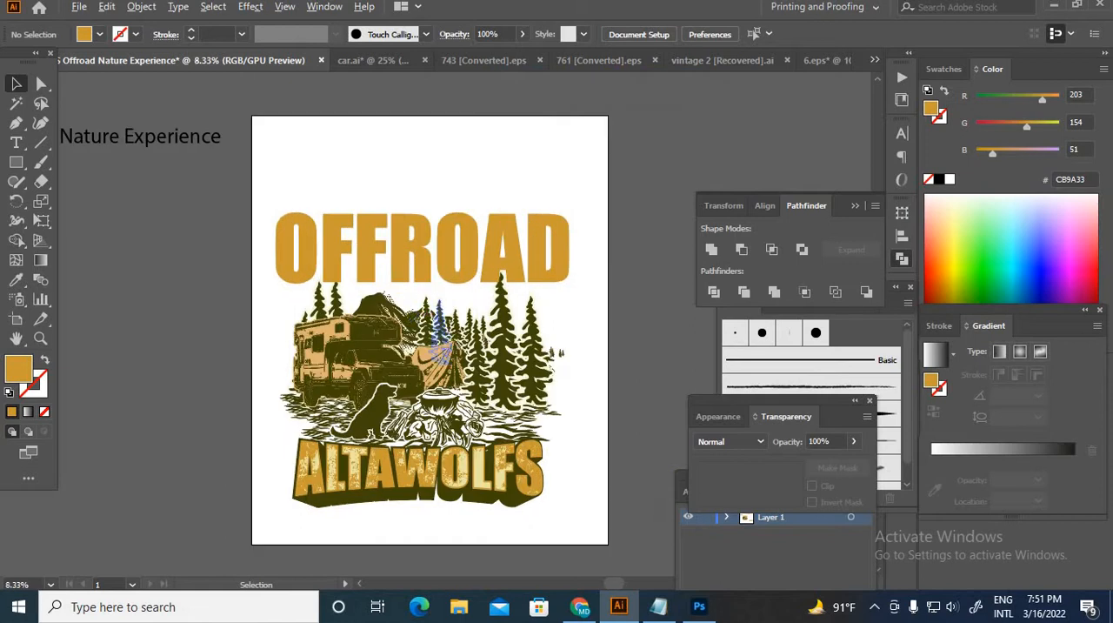
Step: Look over the OFFROAD ALTAWOLFS artwork, its lettering and camper illustration, and check the source truck image in Photoshop
scroll(496, 318, down, 1)
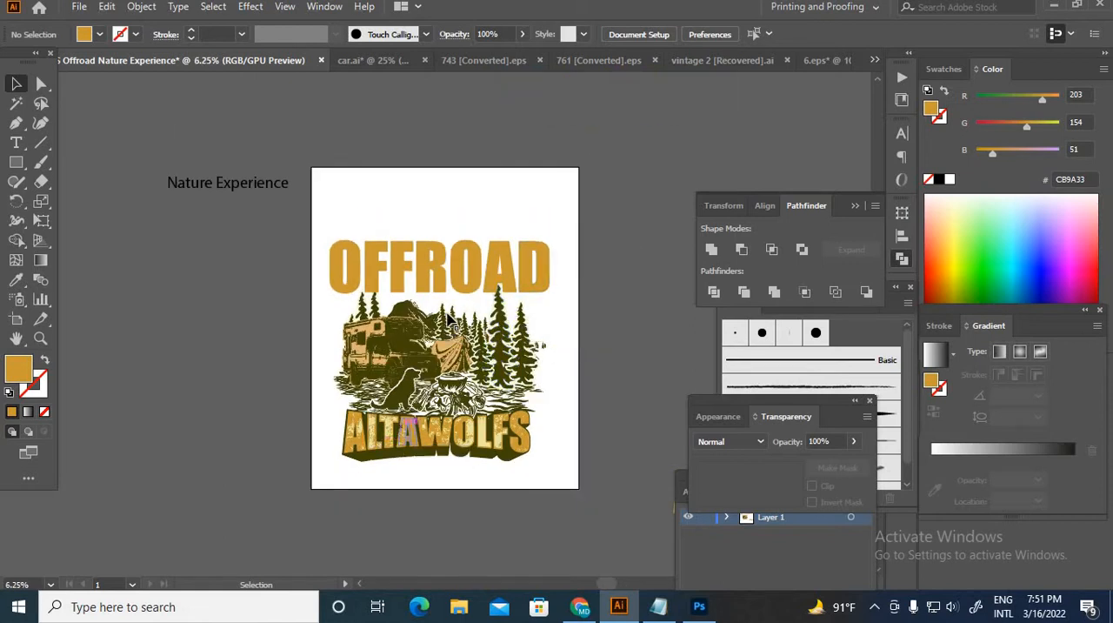
scroll(449, 280, up, 1)
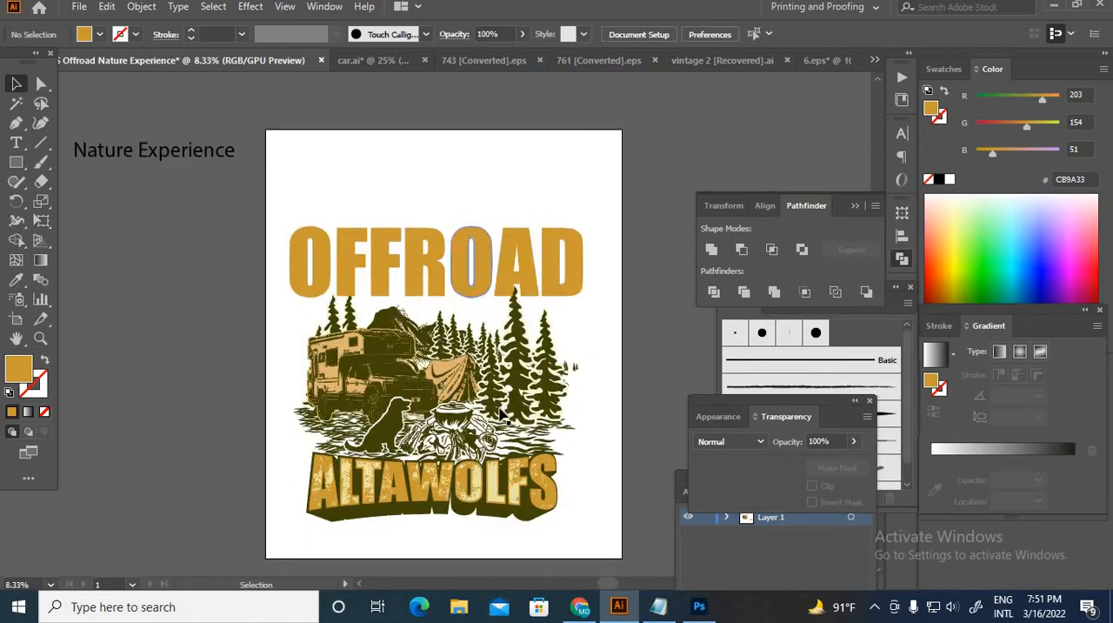
scroll(485, 500, up, 1)
scroll(486, 500, up, 1)
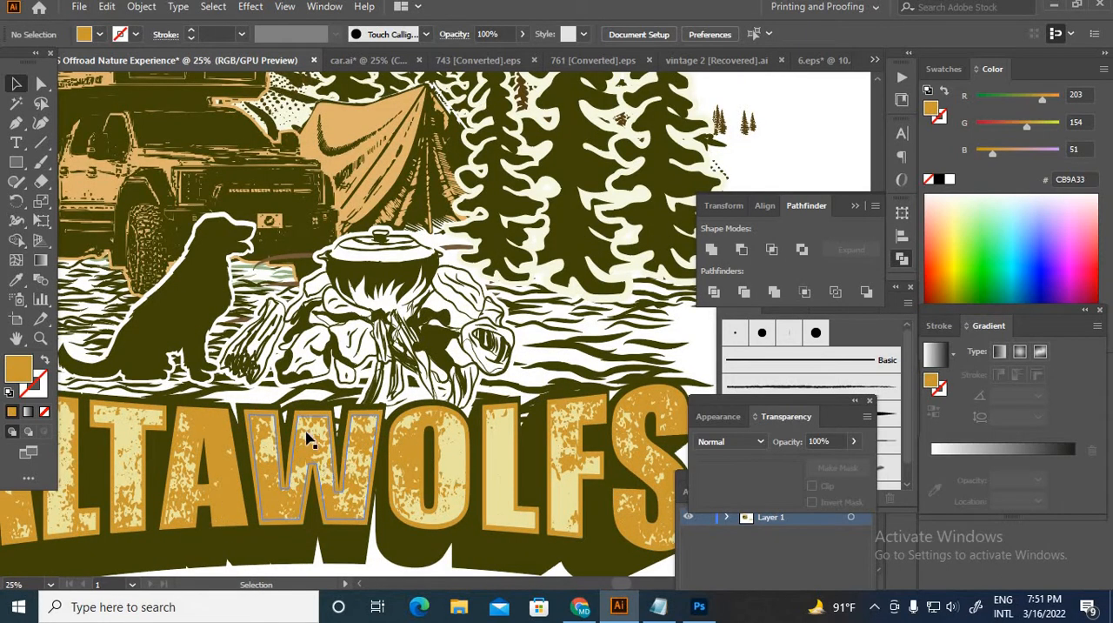
scroll(398, 461, down, 2)
click(557, 196)
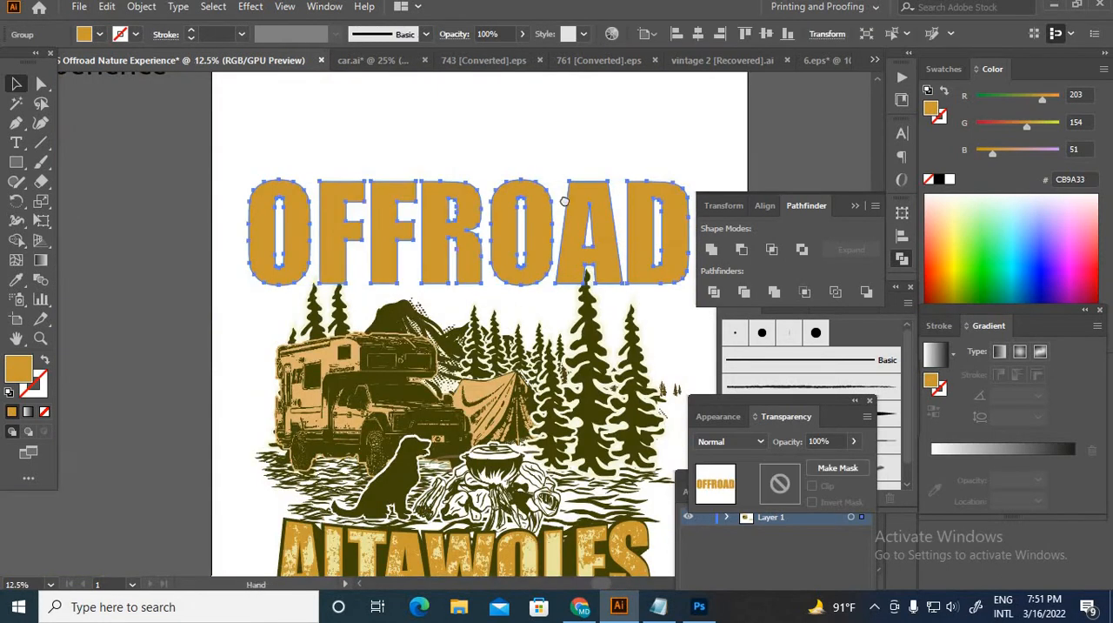
click(333, 352)
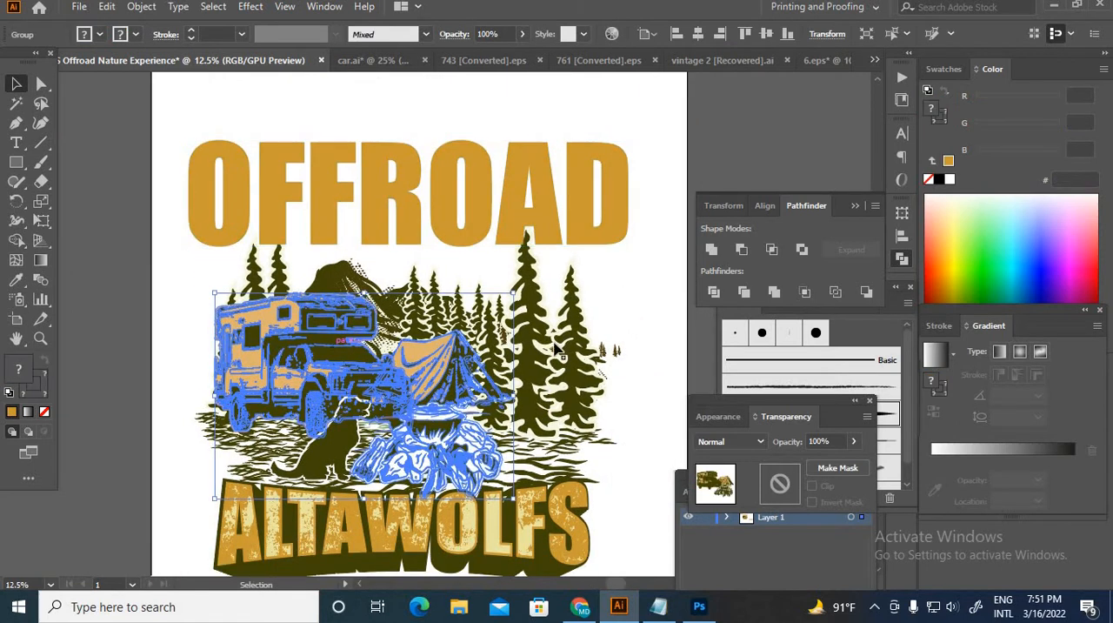
click(616, 347)
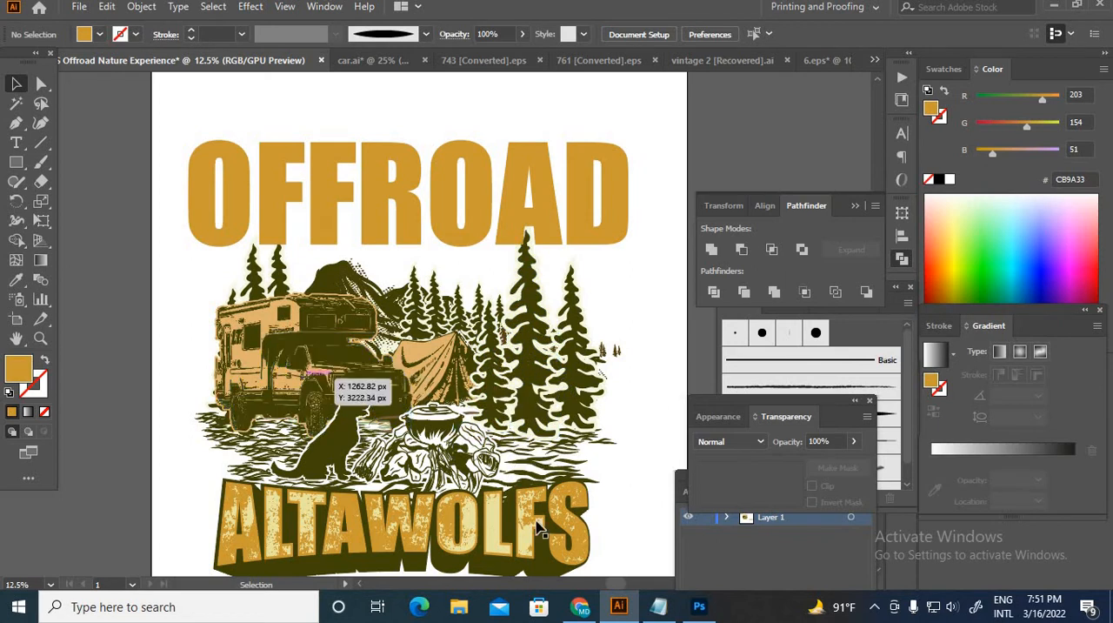
click(697, 606)
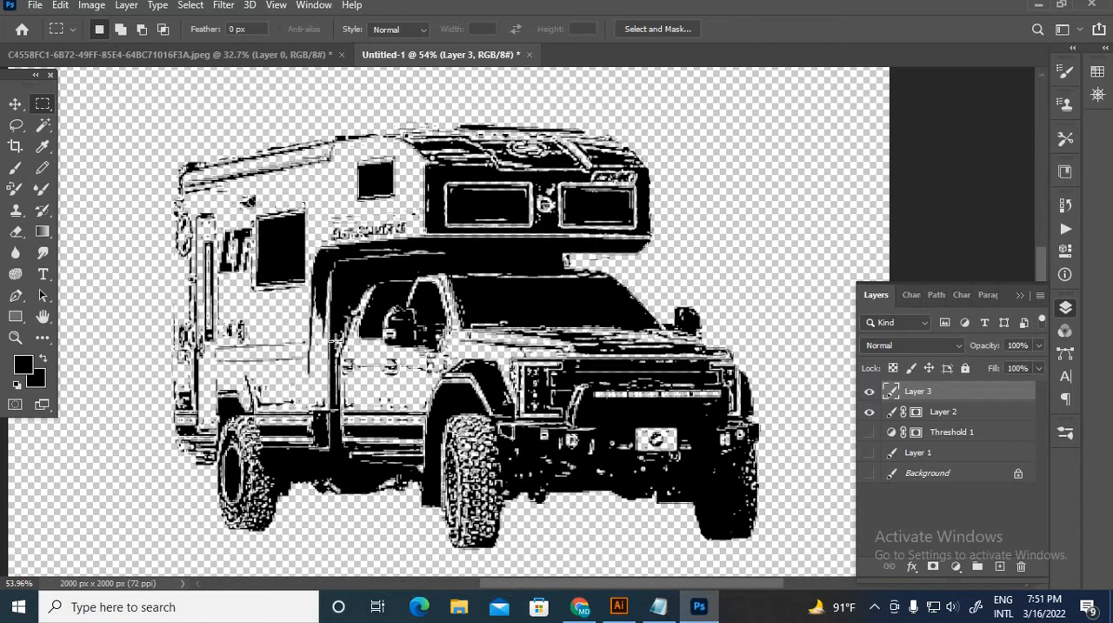
click(618, 607)
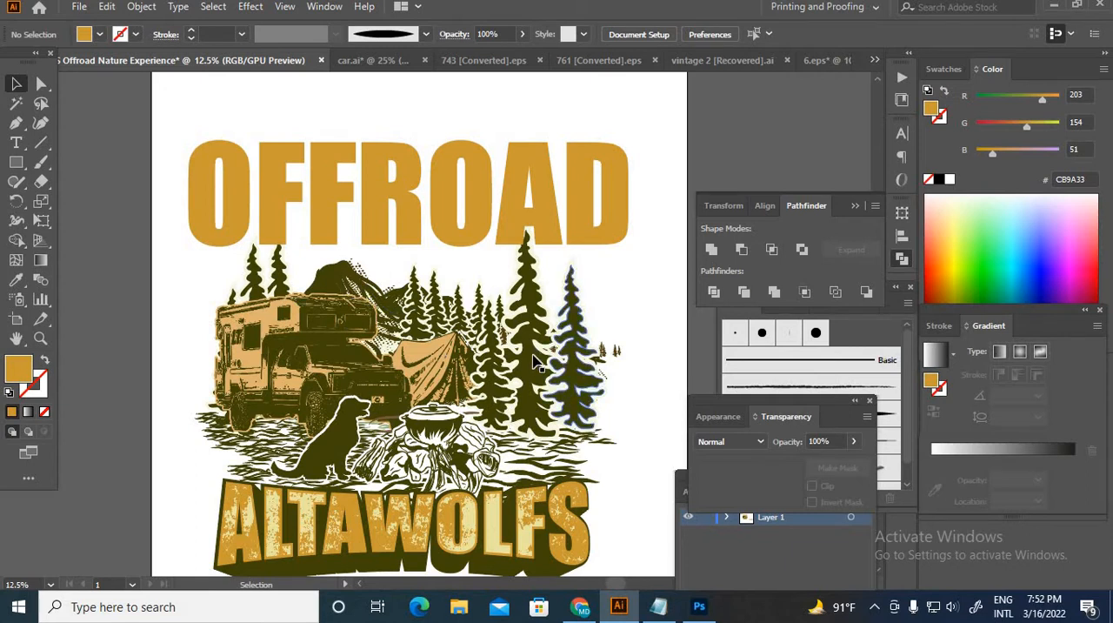
click(435, 228)
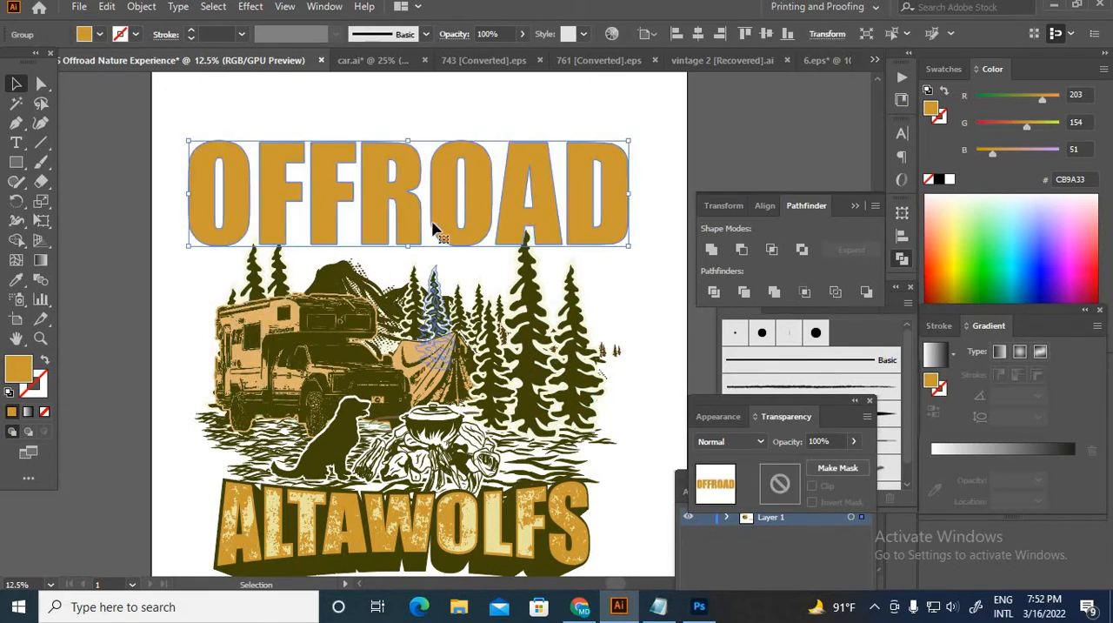
scroll(380, 413, down, 2)
scroll(435, 297, up, 2)
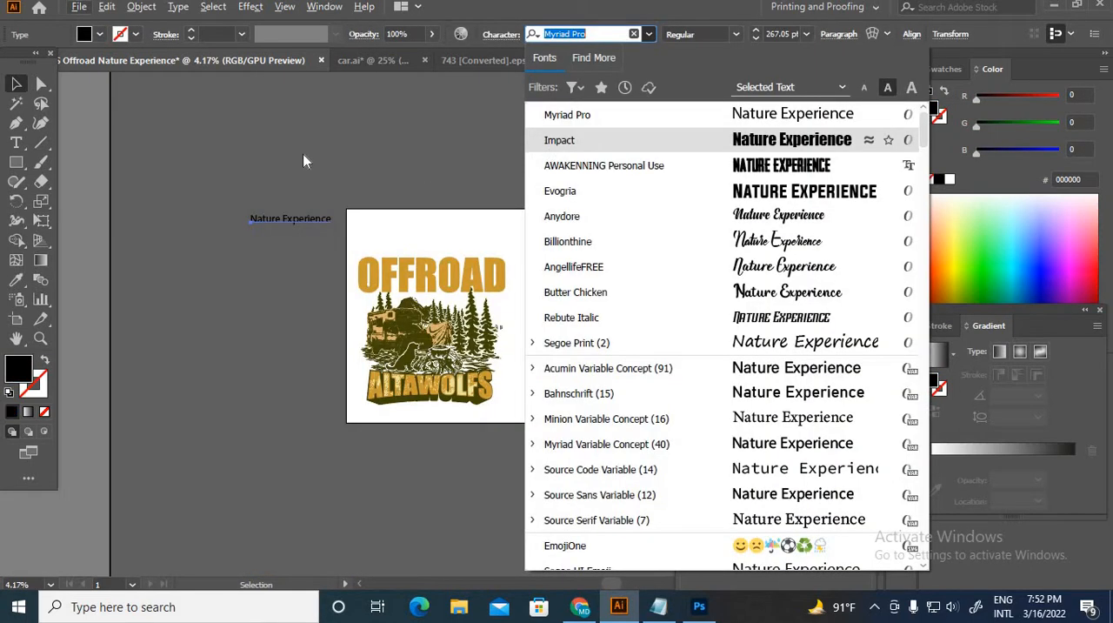
click(304, 157)
click(554, 306)
scroll(421, 290, up, 2)
scroll(492, 311, down, 1)
Step: Place a duplicate of the OFFROAD lettering outside the artboard, beyond its upper-right corner
click(478, 289)
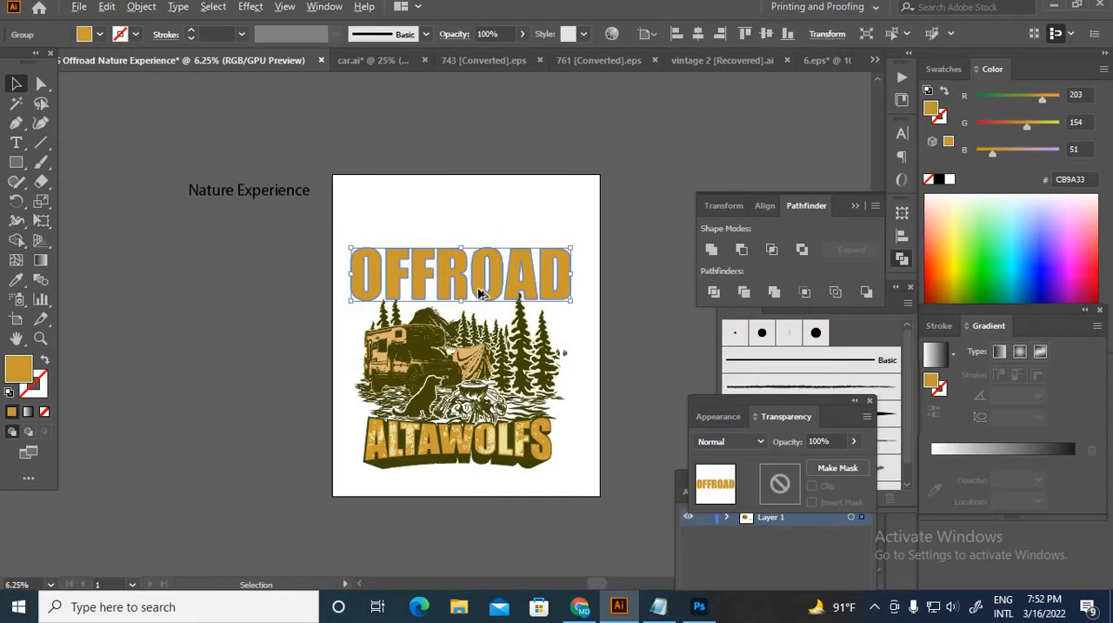
drag(490, 291, 734, 167)
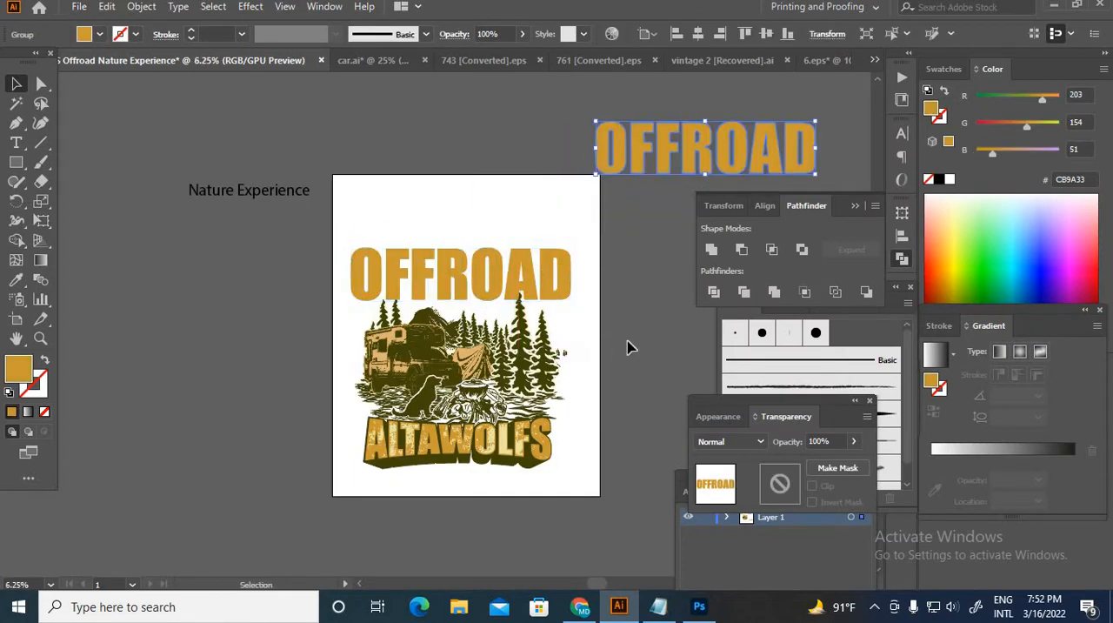
click(685, 193)
Step: Apply Offset Path at 32 px to the OFFROAD lettering on the artboard
click(452, 291)
scroll(449, 293, up, 1)
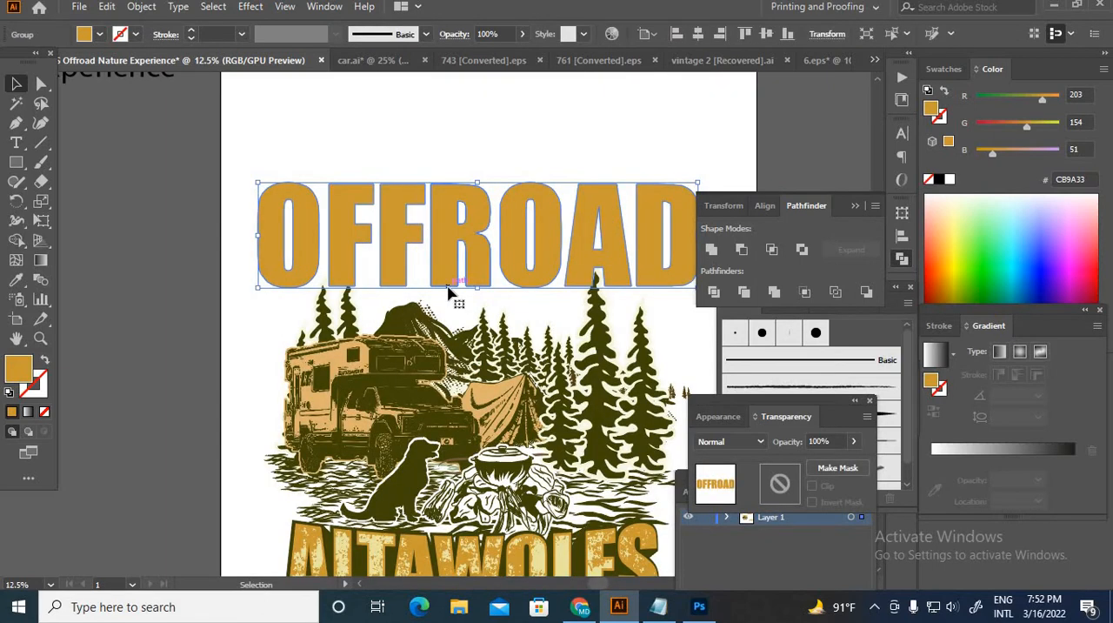
click(142, 7)
mouse_move(216, 396)
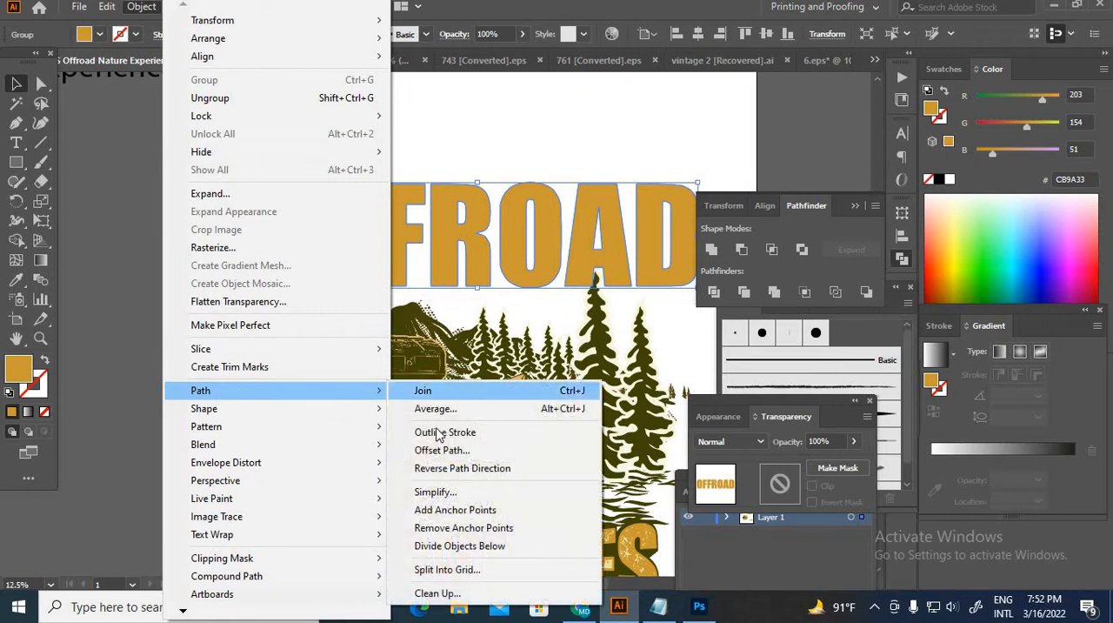
click(442, 449)
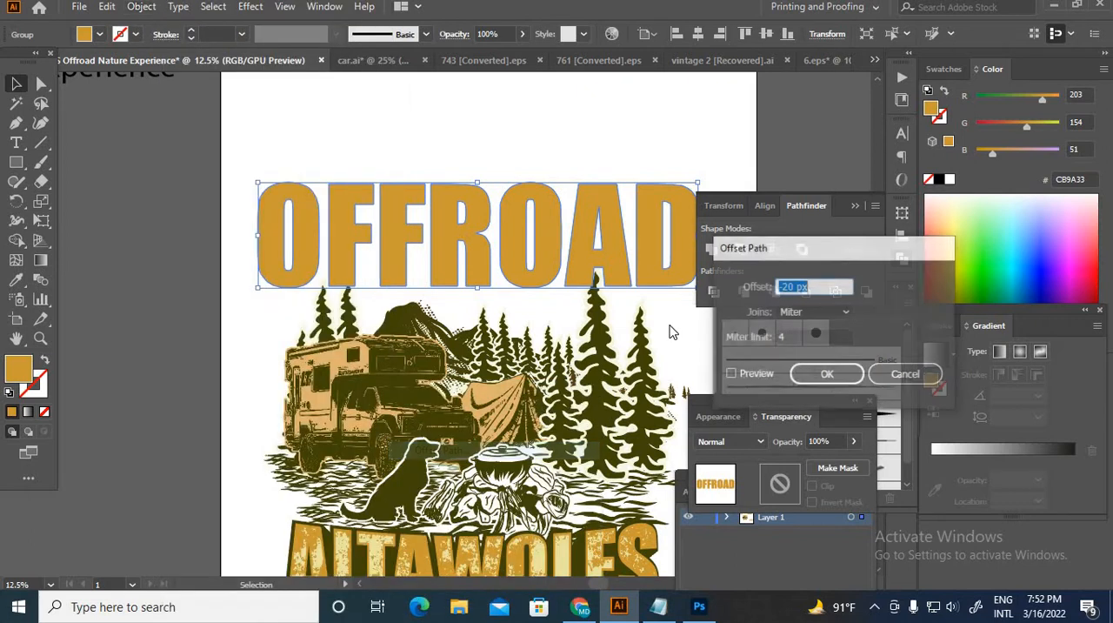
click(731, 375)
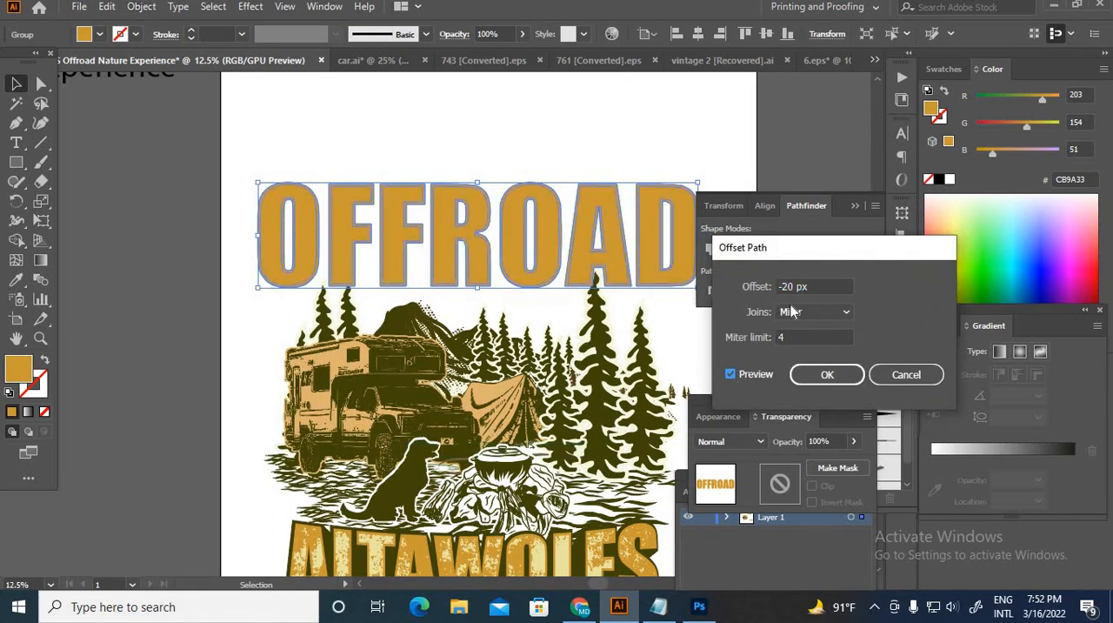
drag(795, 286, 711, 286)
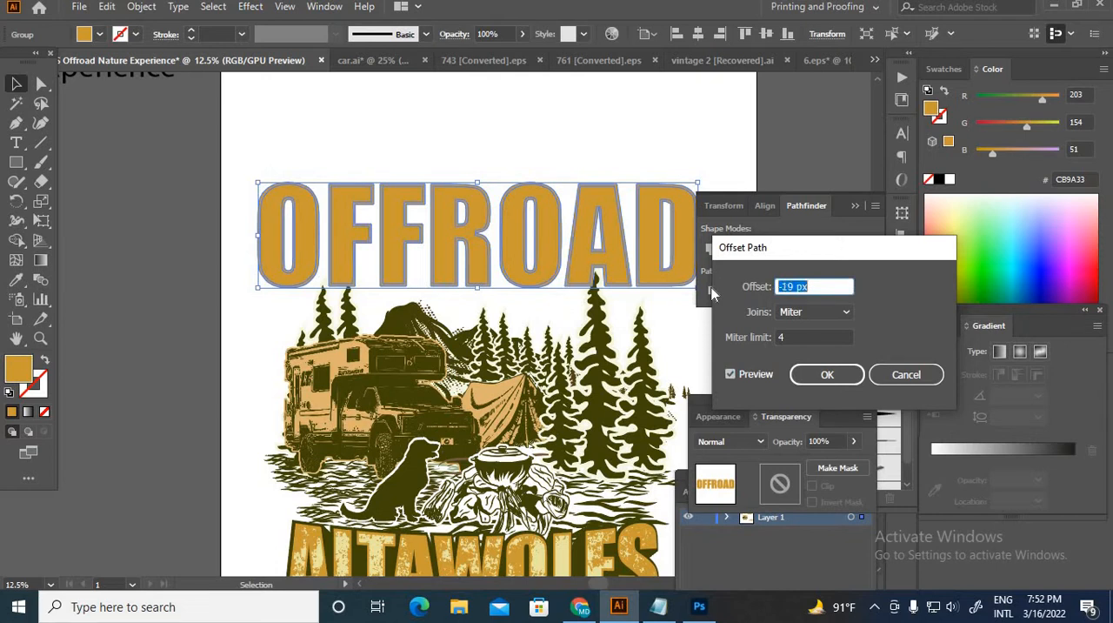
key(Up)
key(Up)
key(Up)
key(Up)
key(Up)
key(Up)
key(Up)
key(Up)
key(Up)
key(Up)
key(Up)
key(Up)
key(Up)
key(Up)
key(Up)
key(Up)
key(Up)
key(Up)
key(Up)
key(Up)
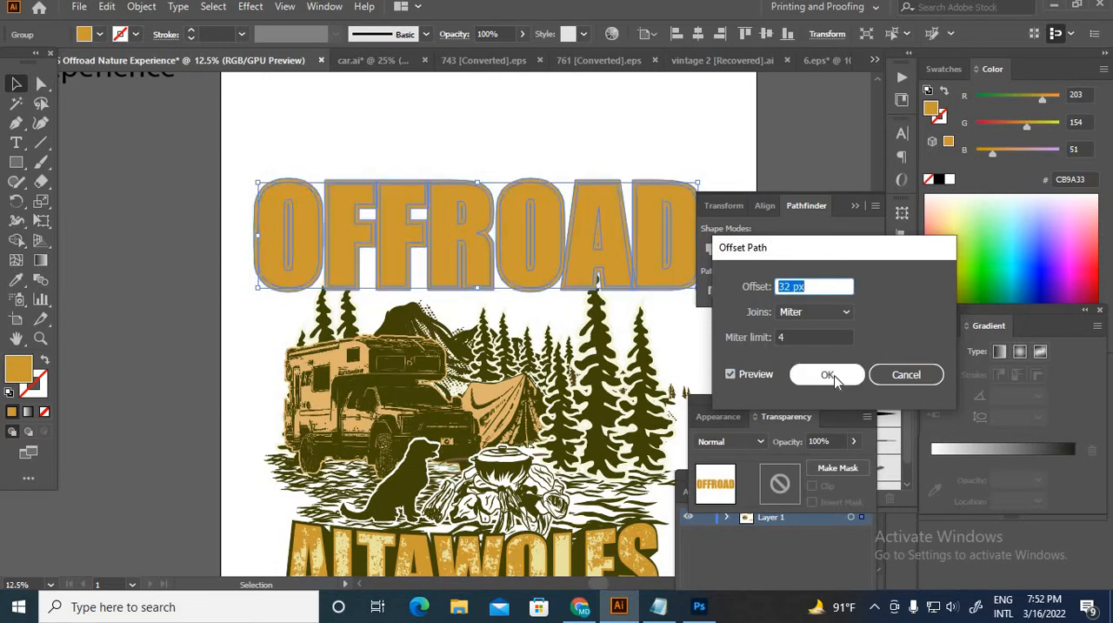
click(828, 375)
Step: Unite the offset OFFROAD shapes on the artboard with the Pathfinder
click(577, 144)
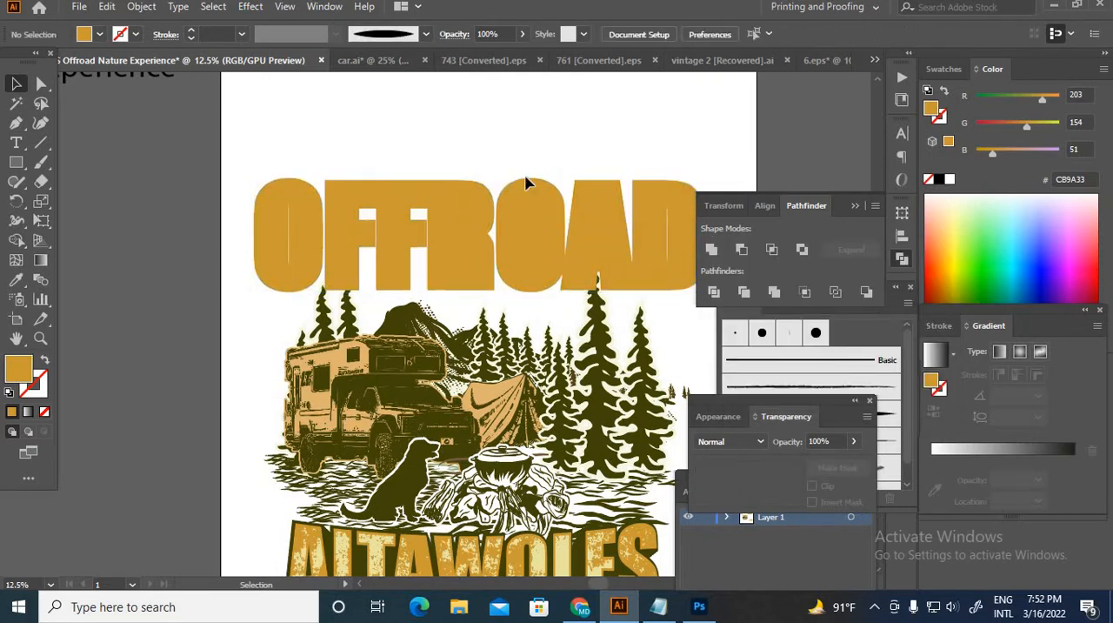
click(634, 287)
click(711, 250)
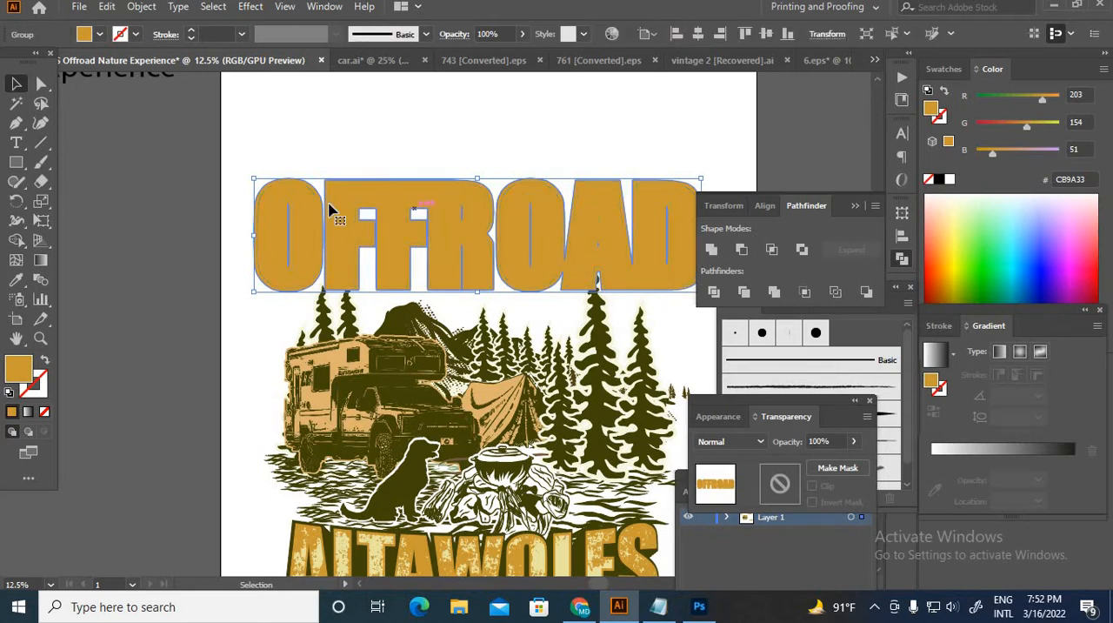
click(370, 157)
click(396, 185)
Step: Duplicate the thickened OFFROAD outline slightly below the original and select the lower copy
scroll(579, 220, down, 2)
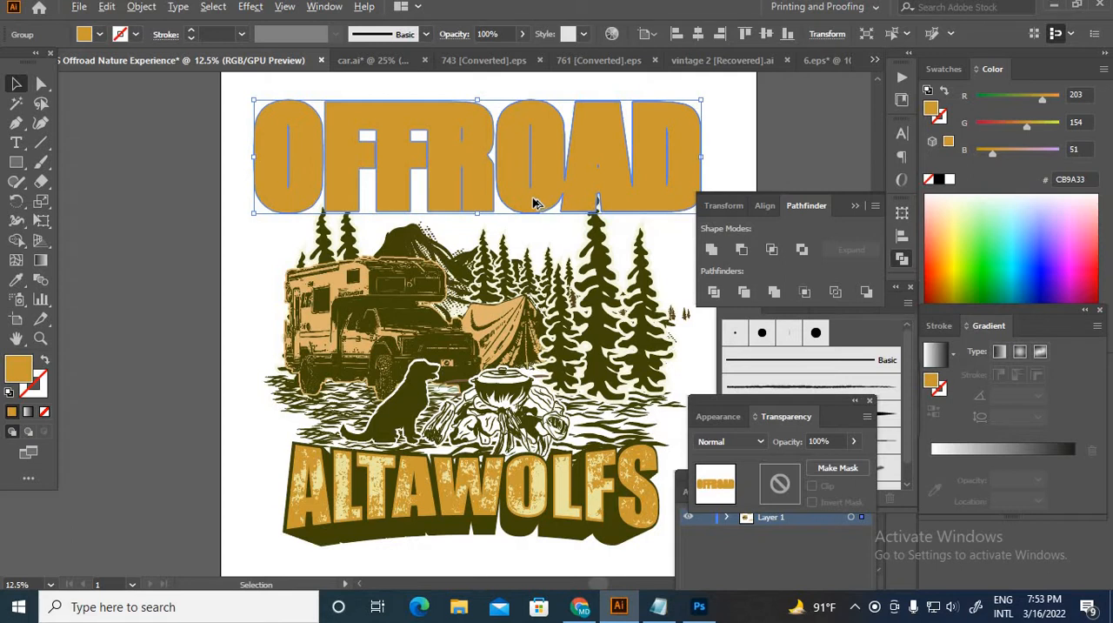
drag(531, 207, 596, 104)
right_click(593, 104)
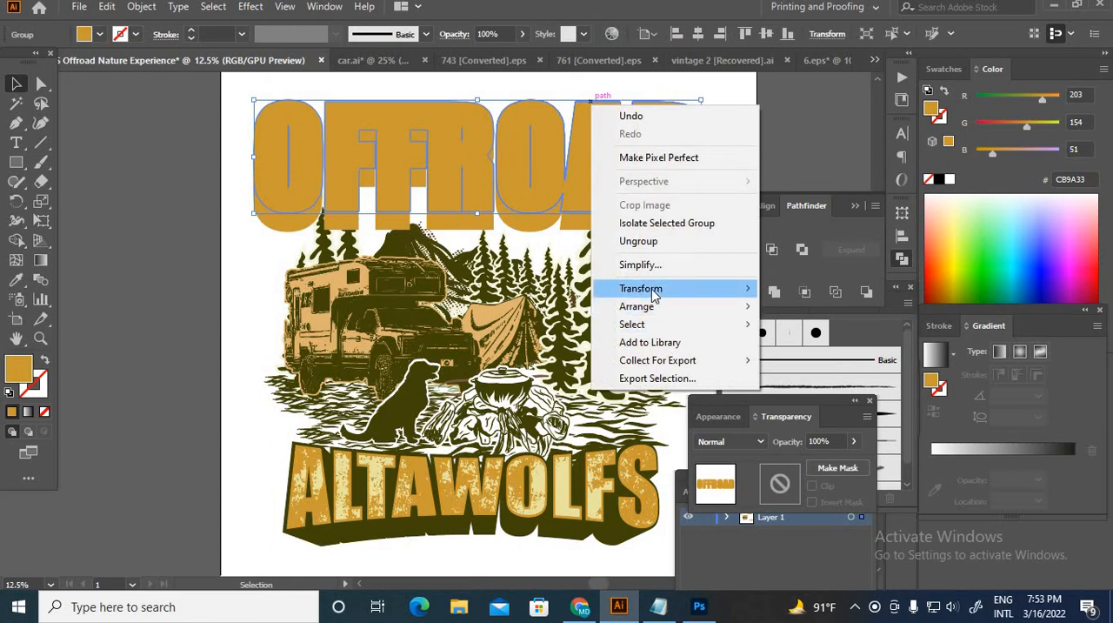
mouse_move(652, 290)
click(292, 230)
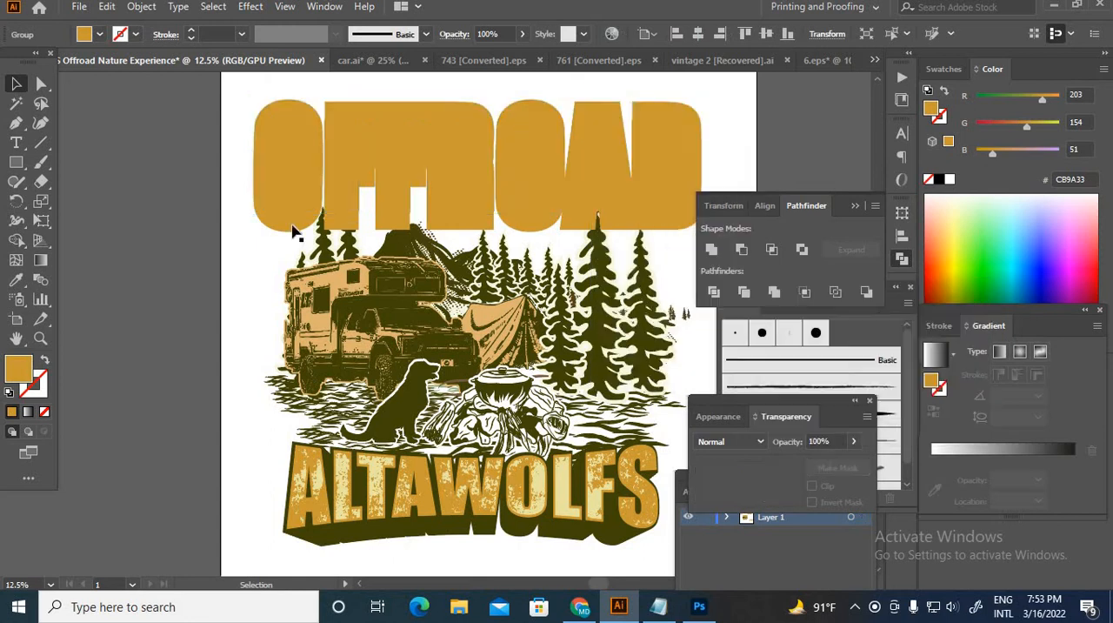
click(314, 219)
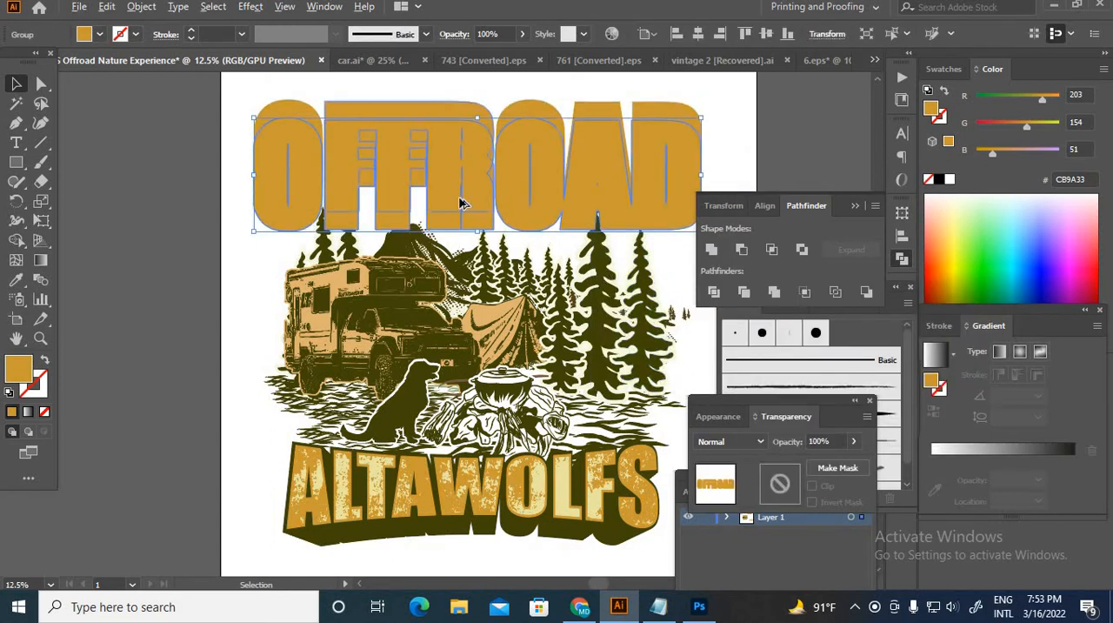
Step: Scale the lower OFFROAD copy down proportionally about its centre to roughly three quarters of its width
scroll(465, 204, down, 1)
scroll(602, 243, up, 1)
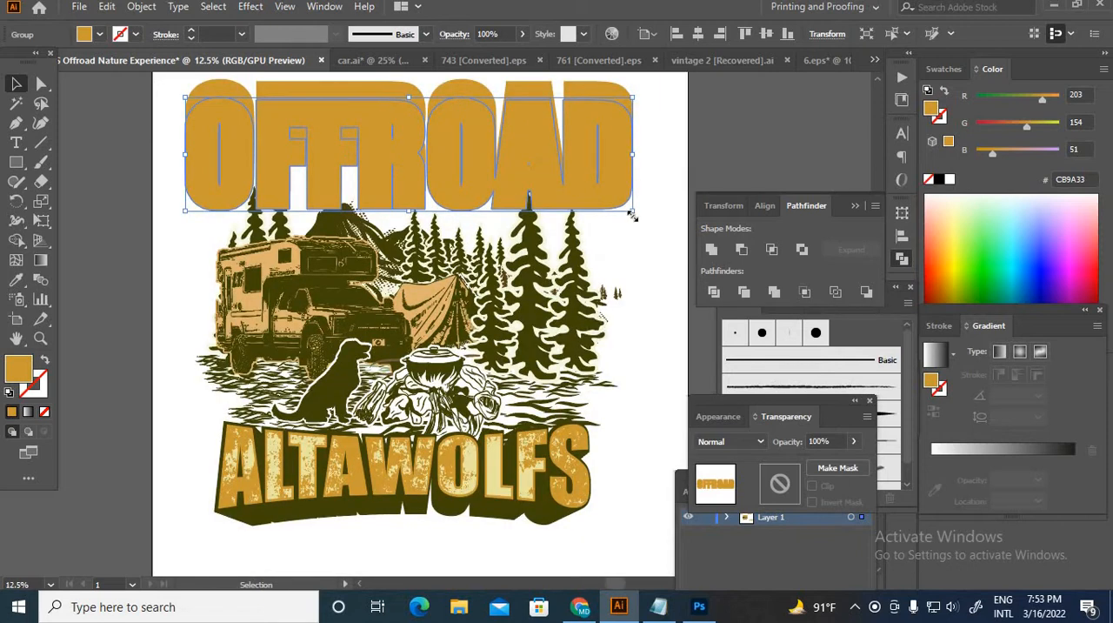
drag(634, 213, 578, 205)
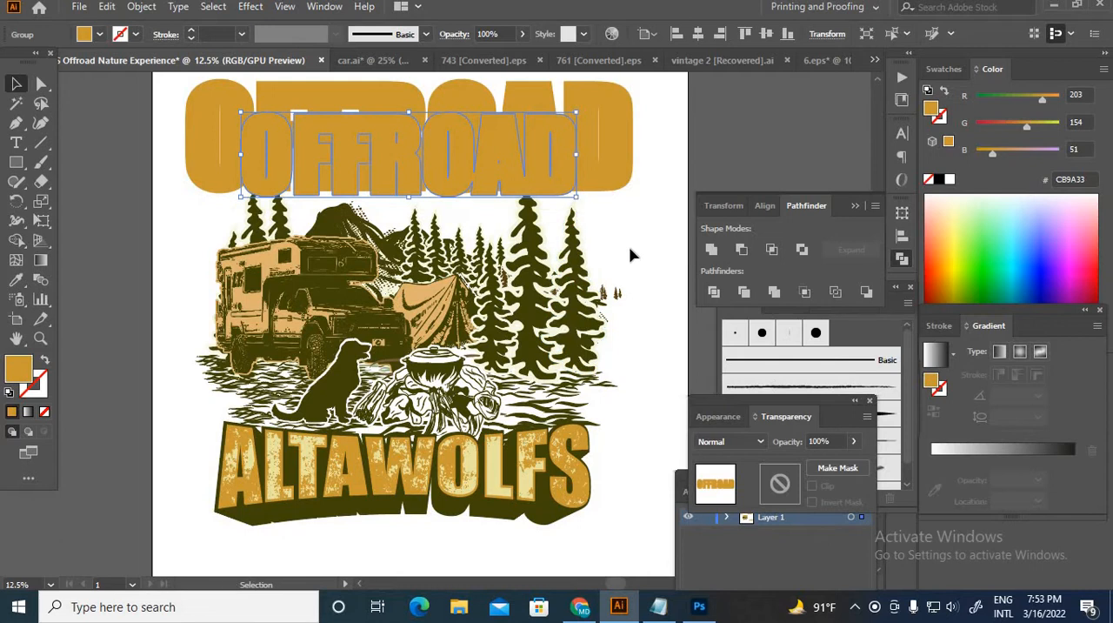
click(628, 254)
Step: Lower the smaller OFFROAD copy so it extends below the large one, and centre the two horizontally
scroll(452, 204, up, 2)
scroll(390, 203, down, 1)
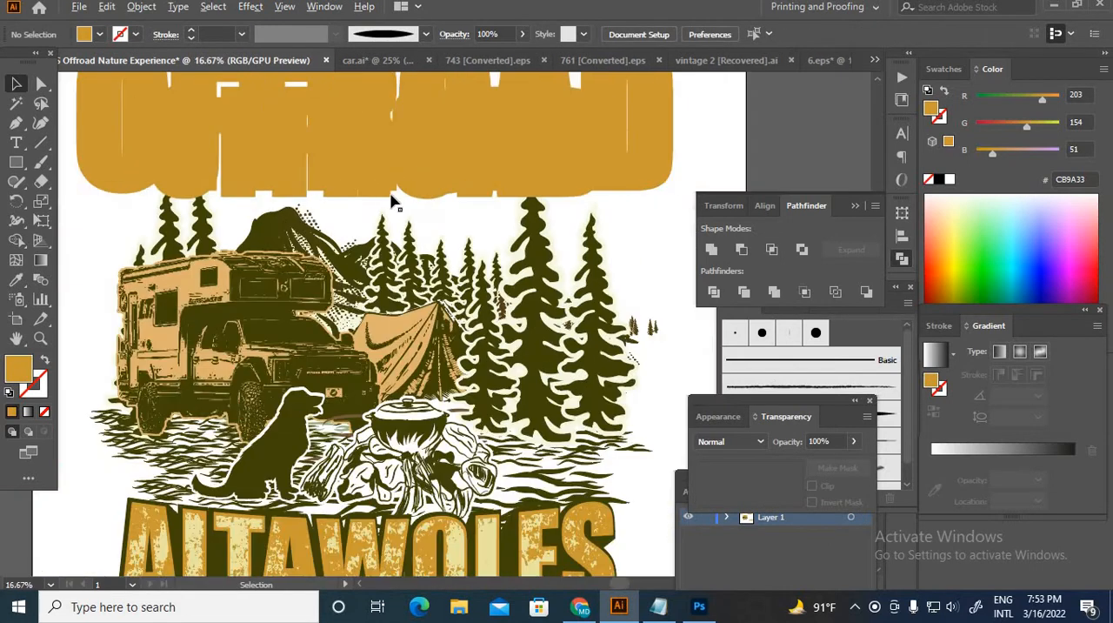
scroll(373, 186, down, 2)
scroll(361, 191, up, 1)
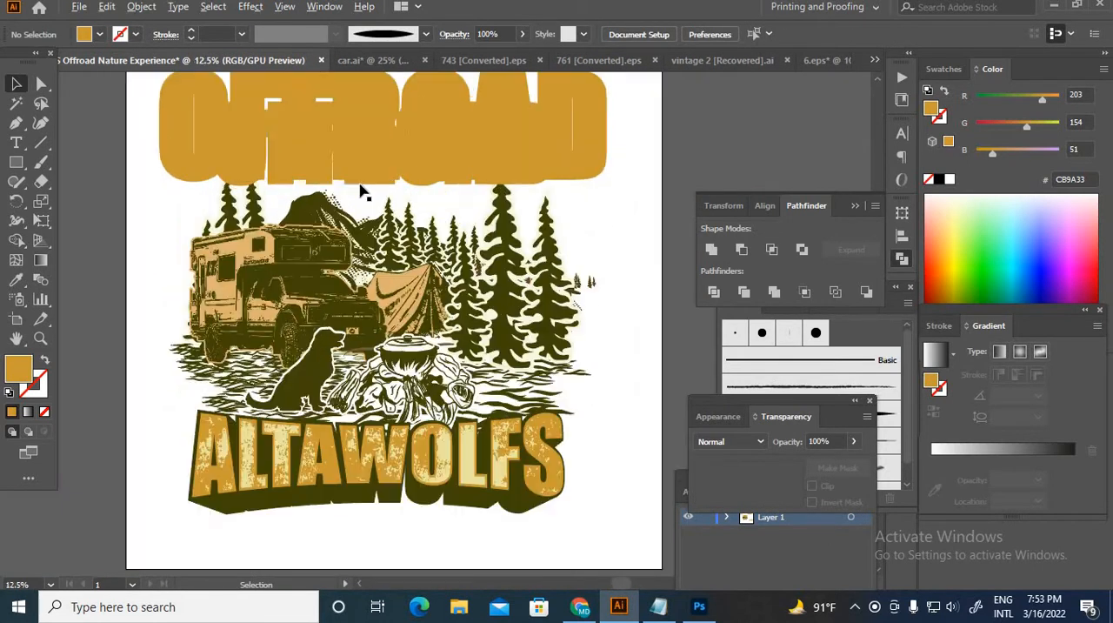
scroll(360, 186, up, 1)
click(420, 246)
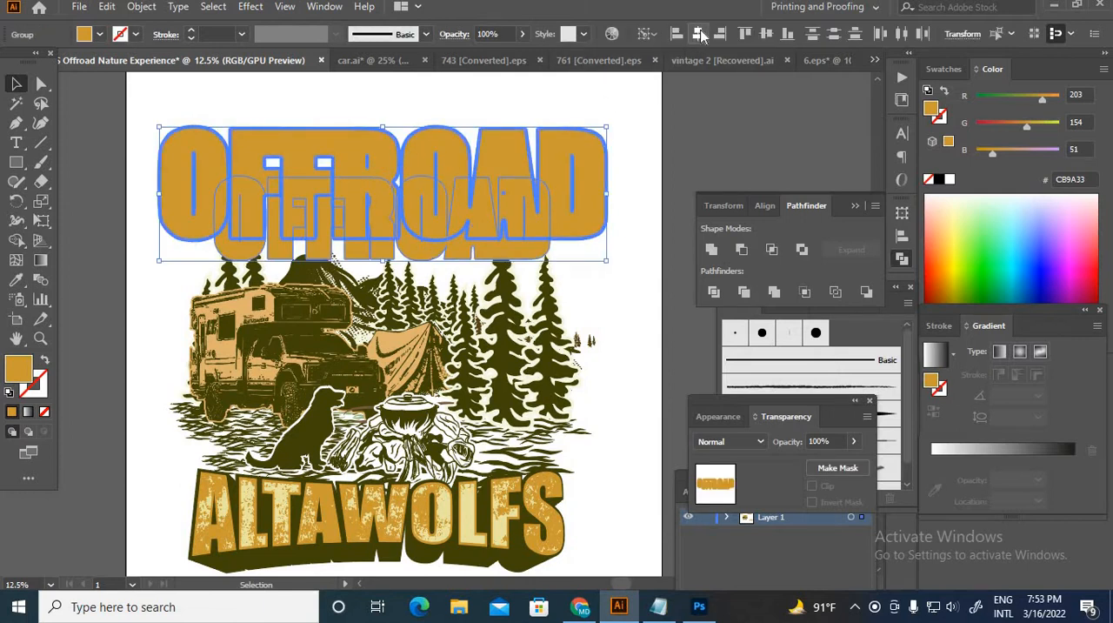
Step: Blend the large OFFROAD outline with the smaller copy using the Blend tool
scroll(249, 290, up, 2)
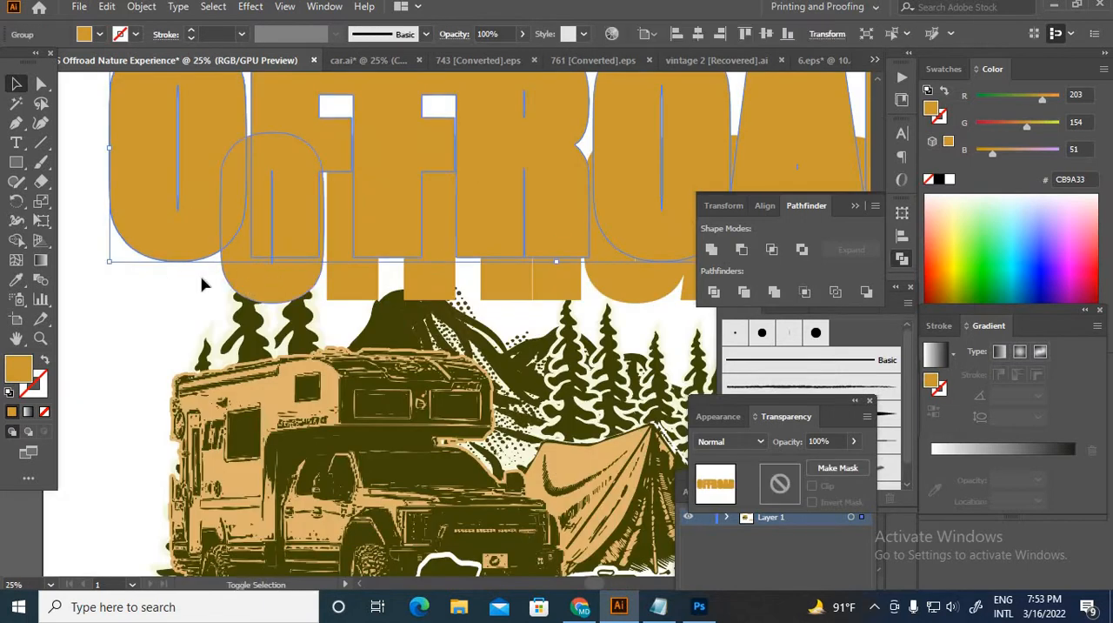
click(40, 280)
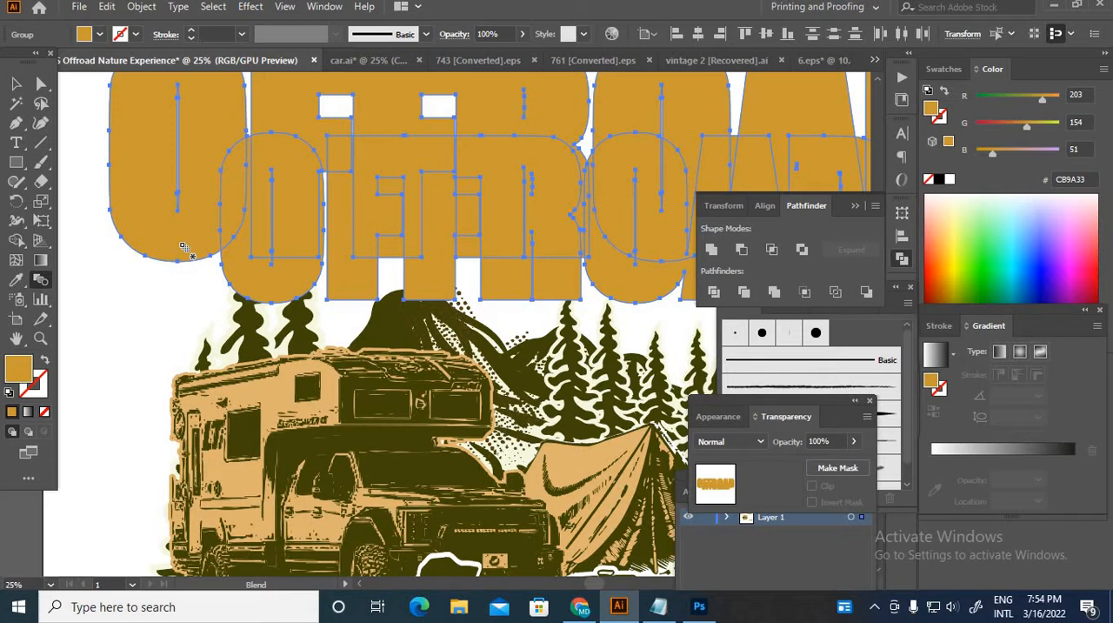
click(280, 292)
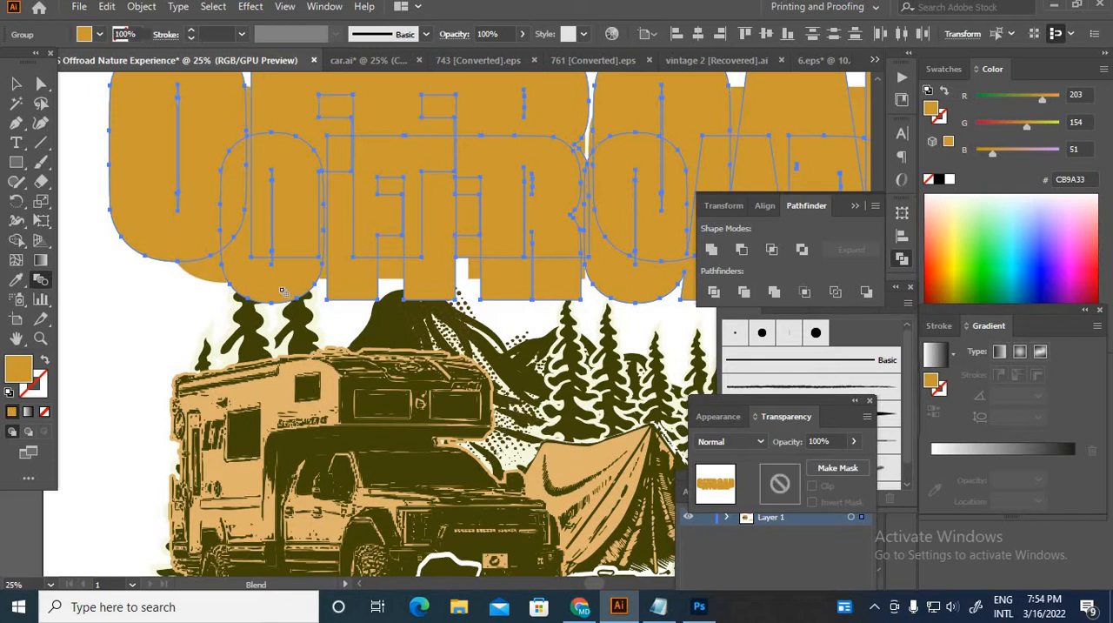
Step: Set the blend spacing between the two OFFROAD outlines to 46 specified steps
double_click(41, 280)
click(783, 315)
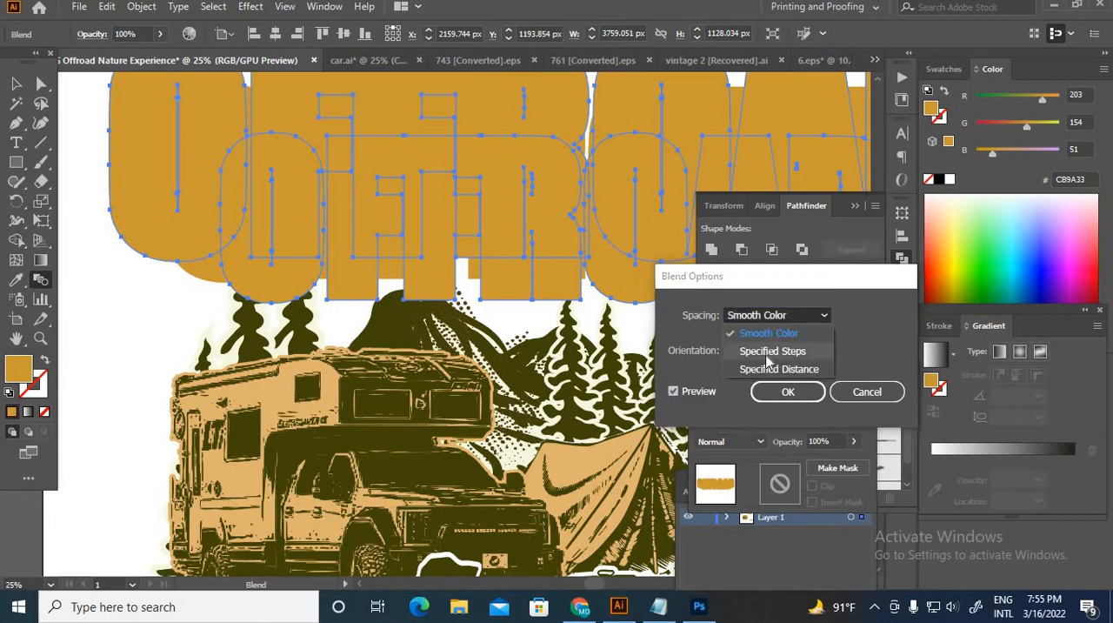
click(768, 356)
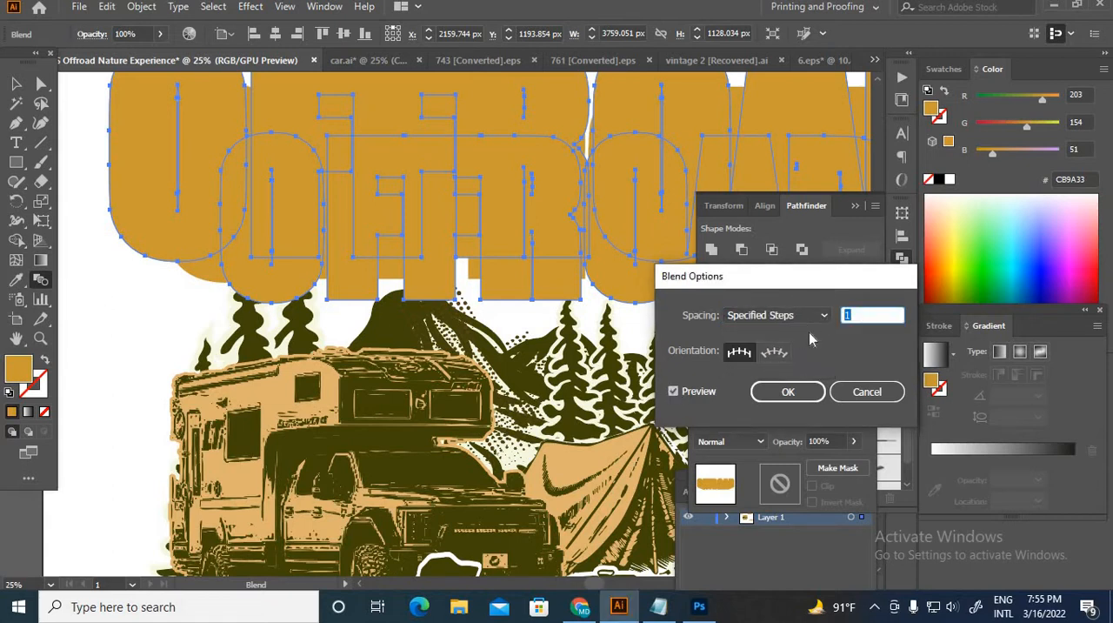
text(27)
text(46)
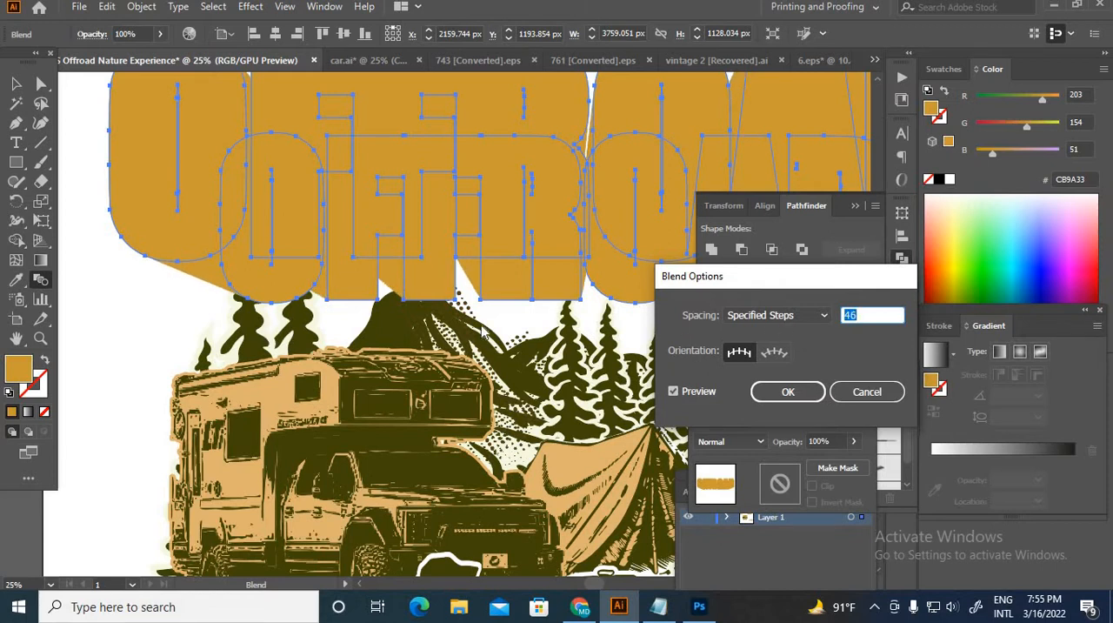
click(788, 392)
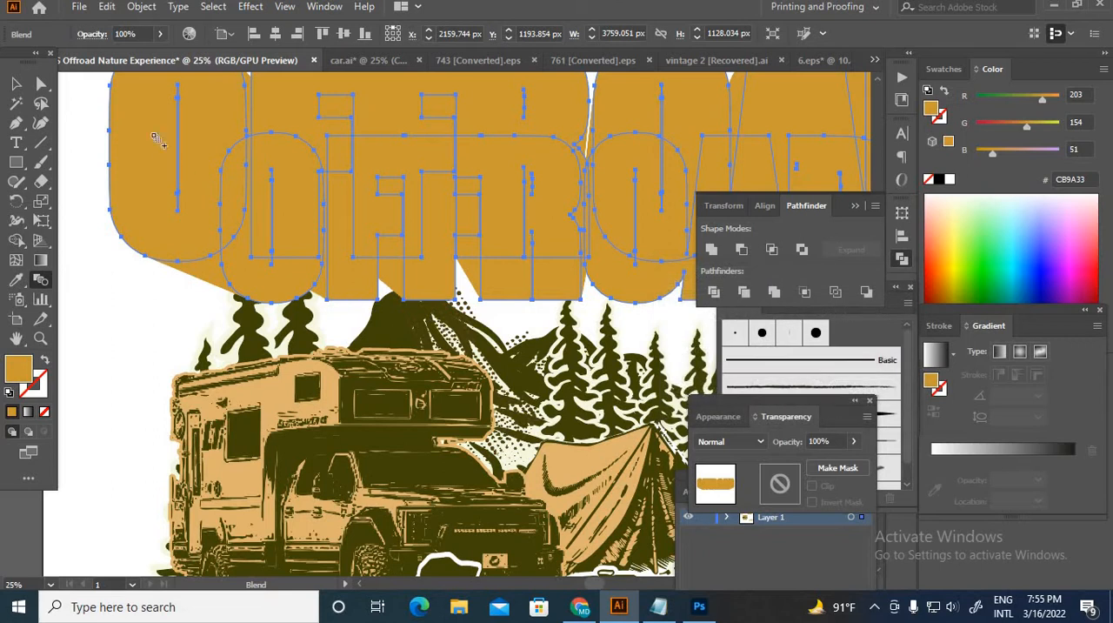
Step: Expand the OFFROAD blend's object and fill, and unite the resulting outlines into a single extrusion shape
click(15, 83)
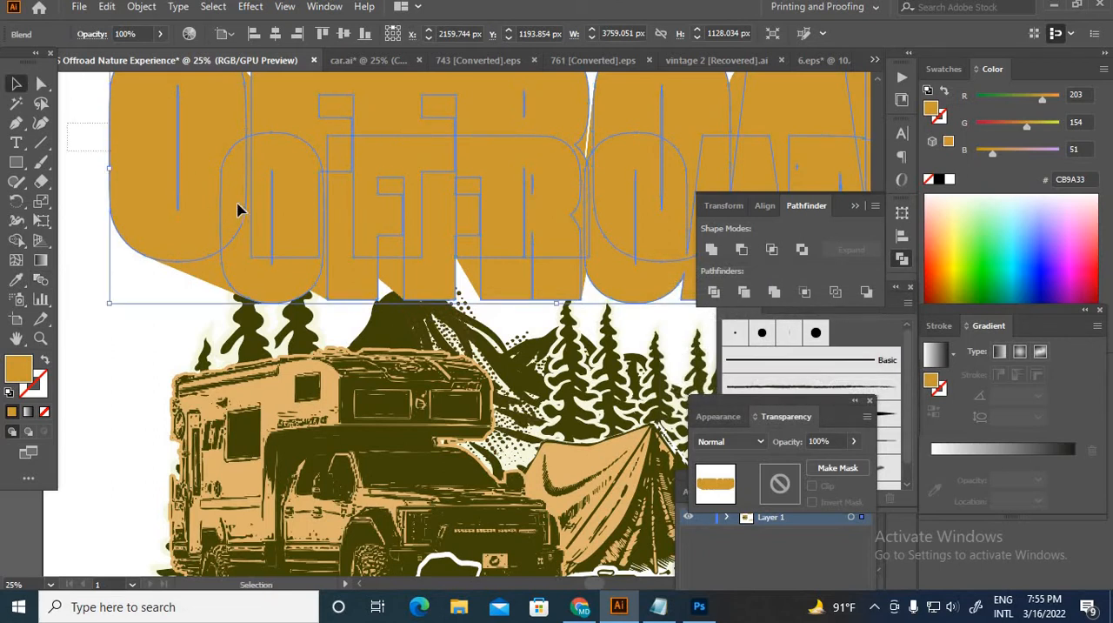
click(141, 7)
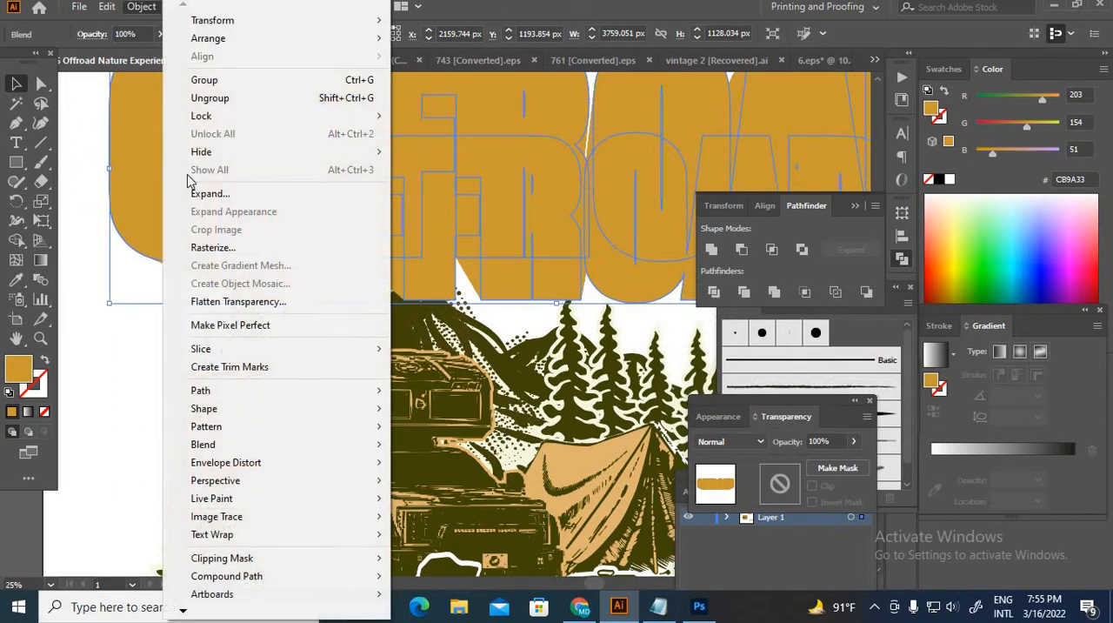
click(223, 195)
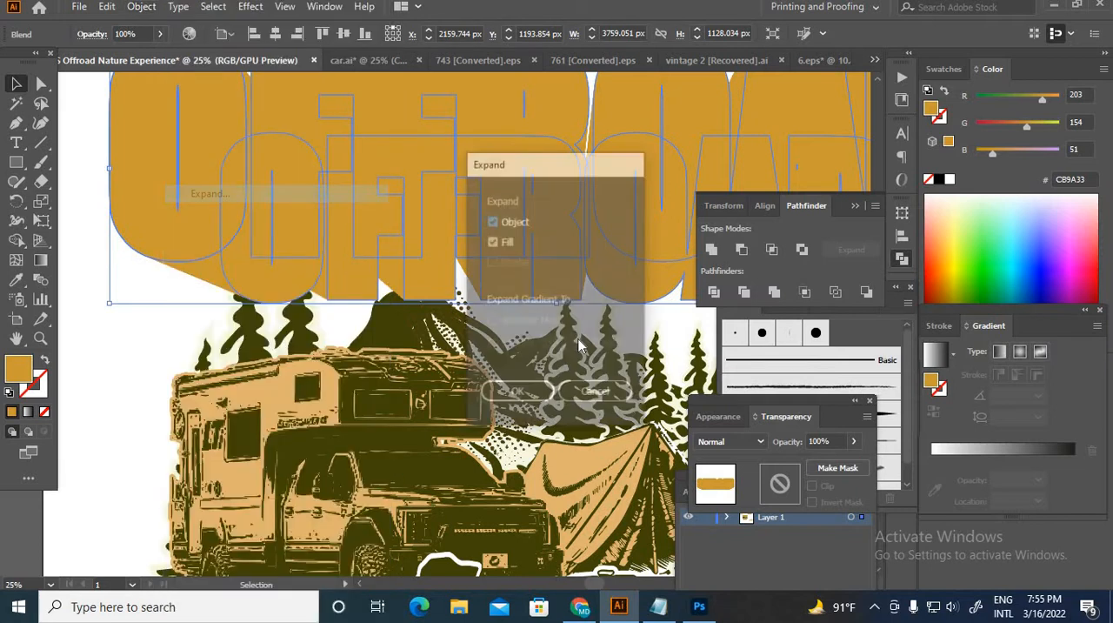
click(520, 392)
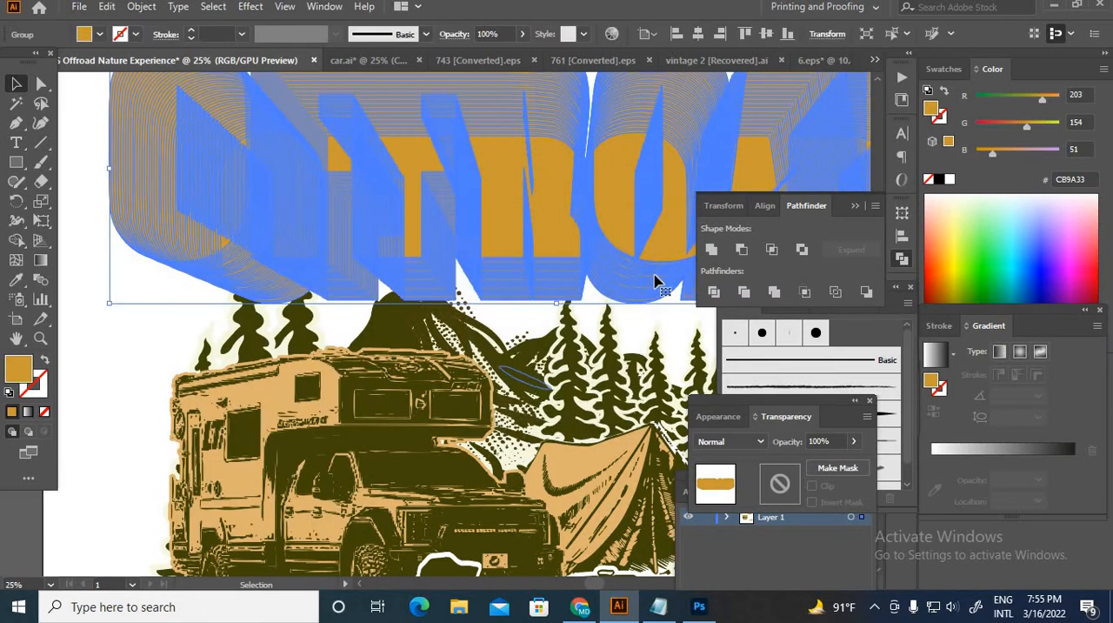
click(711, 251)
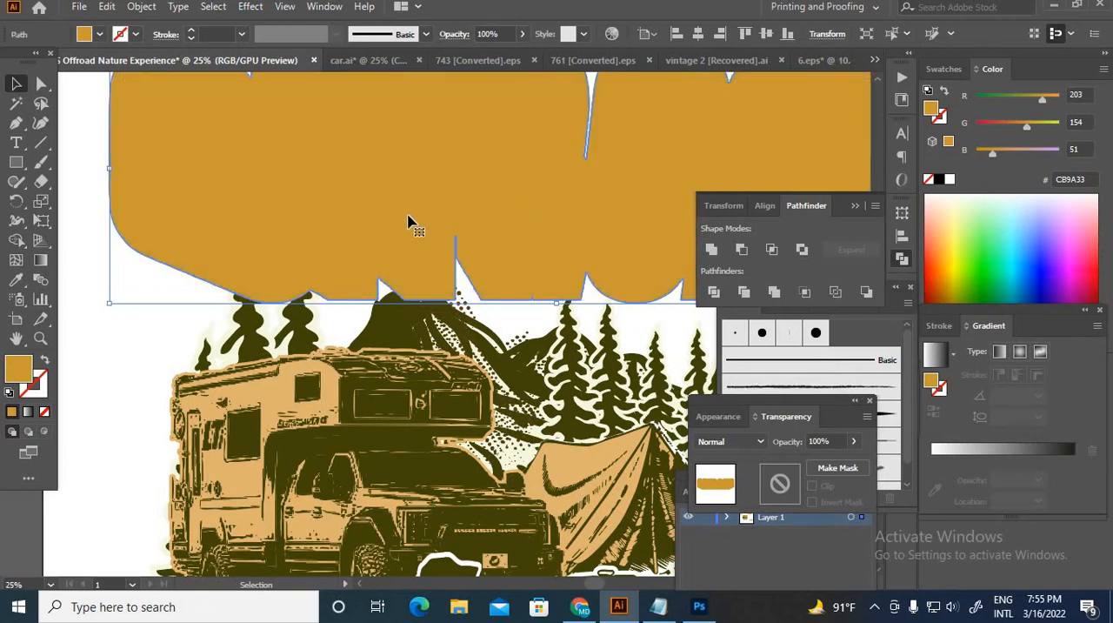
Step: Recolour the extrusion shape with the dark olive (414408) sampled from the camper truck, then deselect it
click(15, 279)
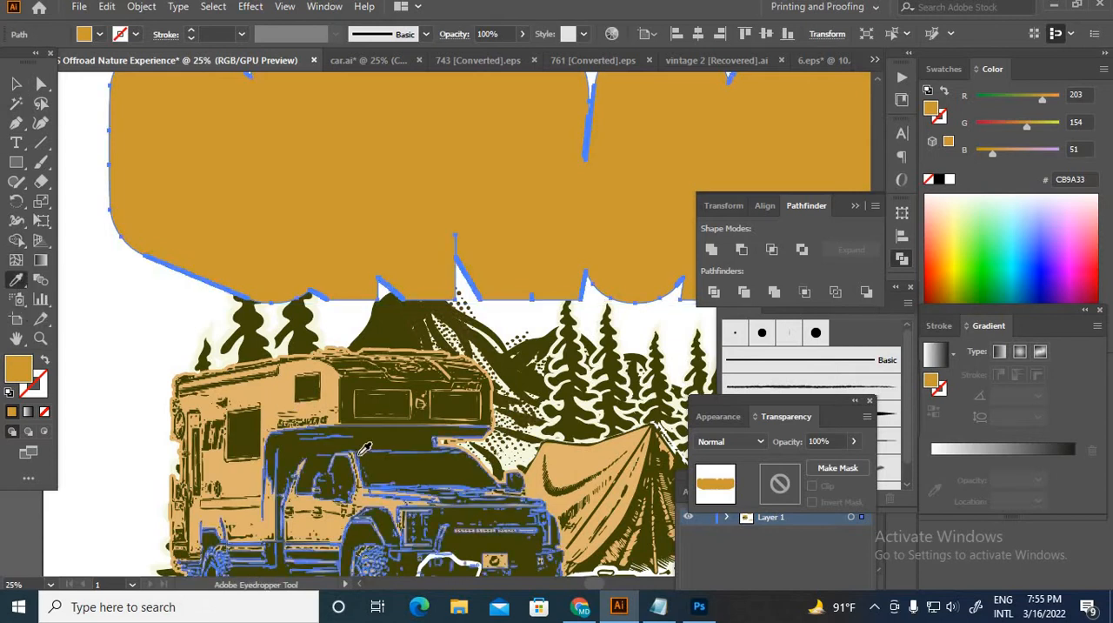
click(369, 437)
click(16, 83)
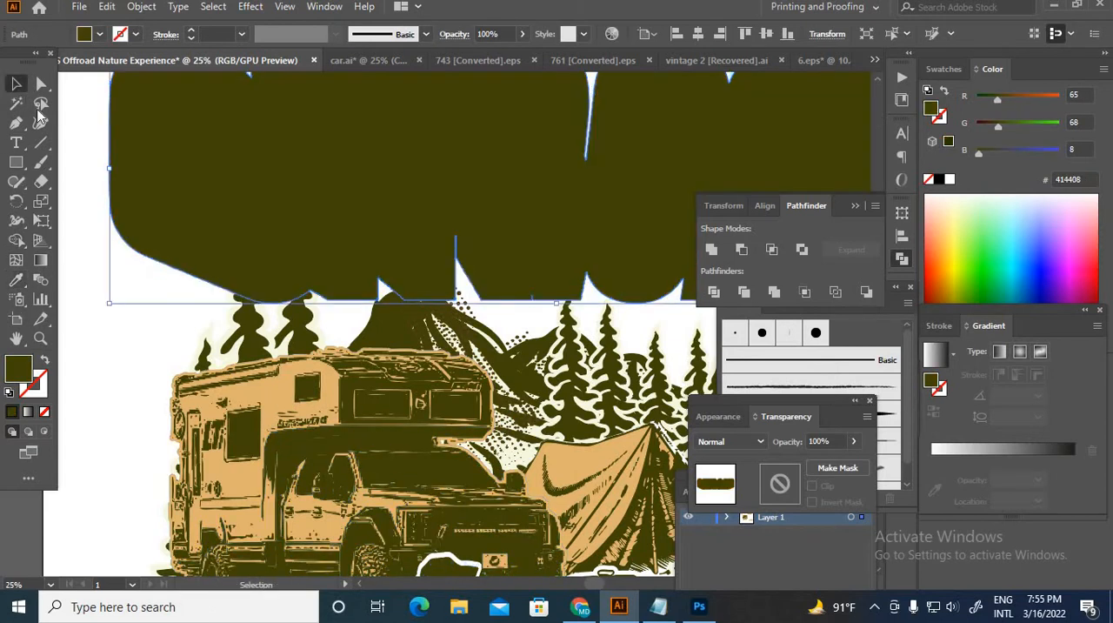
click(128, 352)
scroll(165, 313, down, 3)
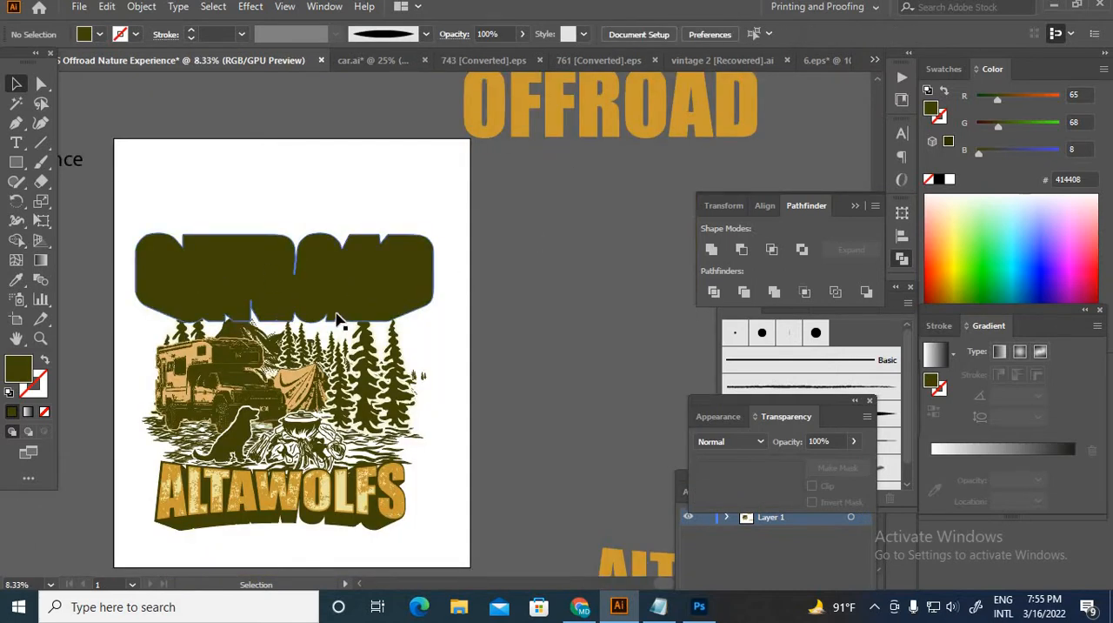
Step: Place a copy of the spare orange OFFROAD lettering over the olive extrusion and bring it to the front
drag(583, 129, 255, 295)
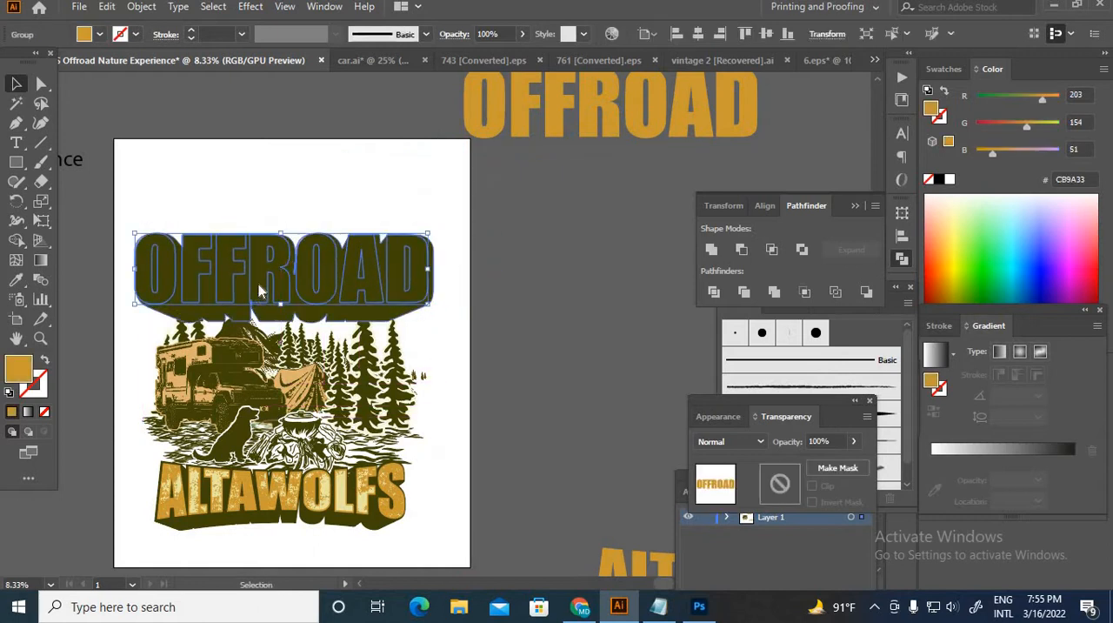
right_click(258, 285)
mouse_move(400, 485)
click(480, 485)
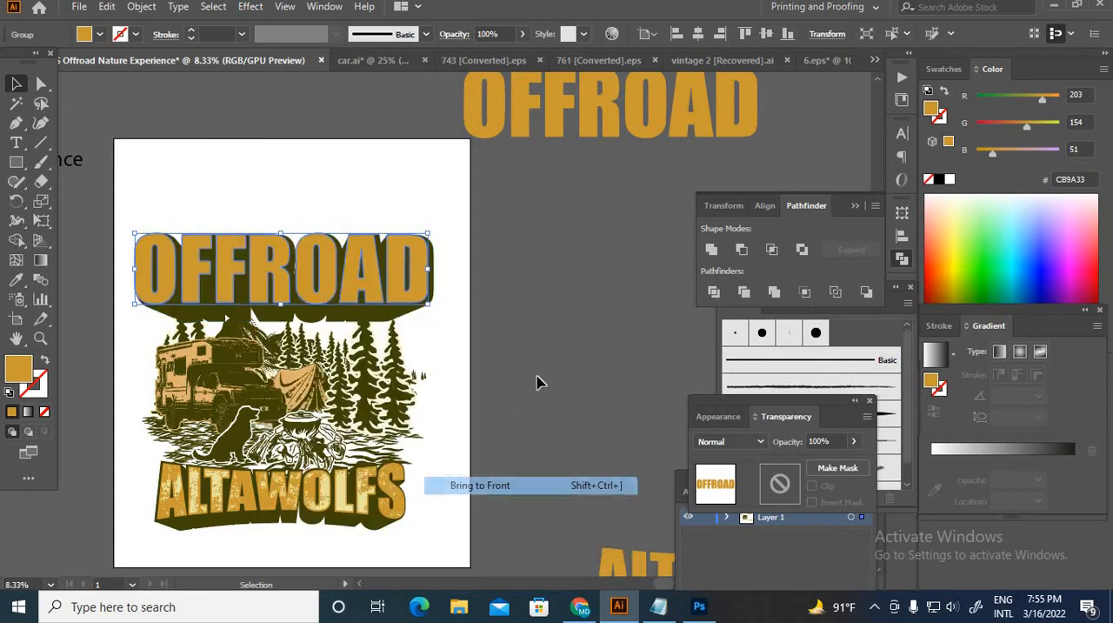
key(ctrl+shift+a)
scroll(228, 266, up, 3)
scroll(341, 293, down, 3)
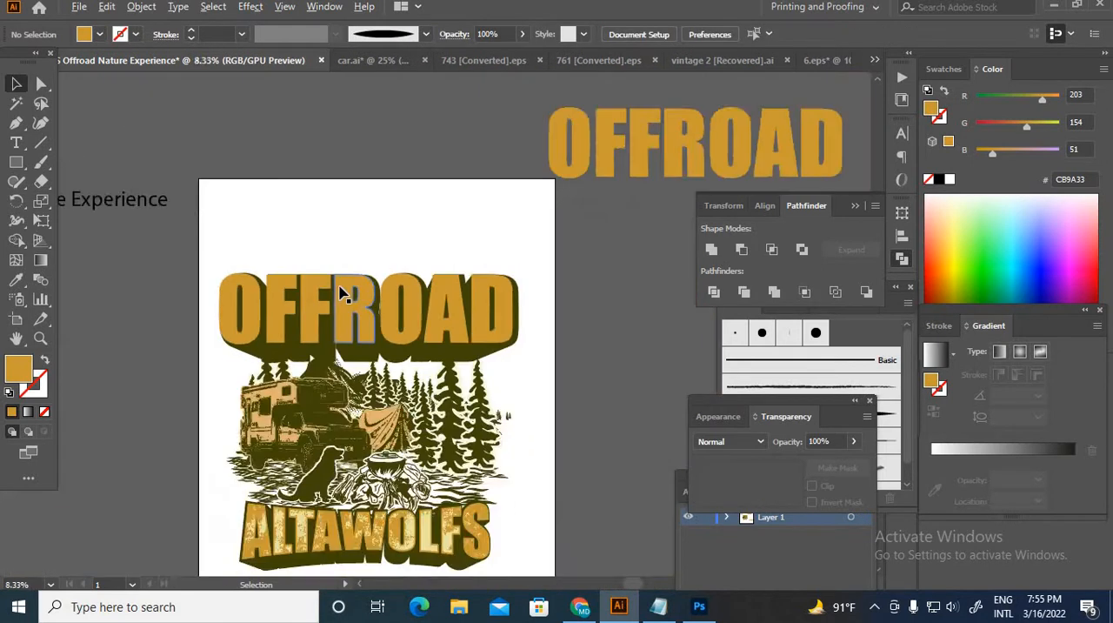
Step: Shift the orange OFFROAD lettering slightly up and right so an even olive edge surrounds it
scroll(264, 317, up, 2)
click(218, 293)
scroll(218, 293, up, 1)
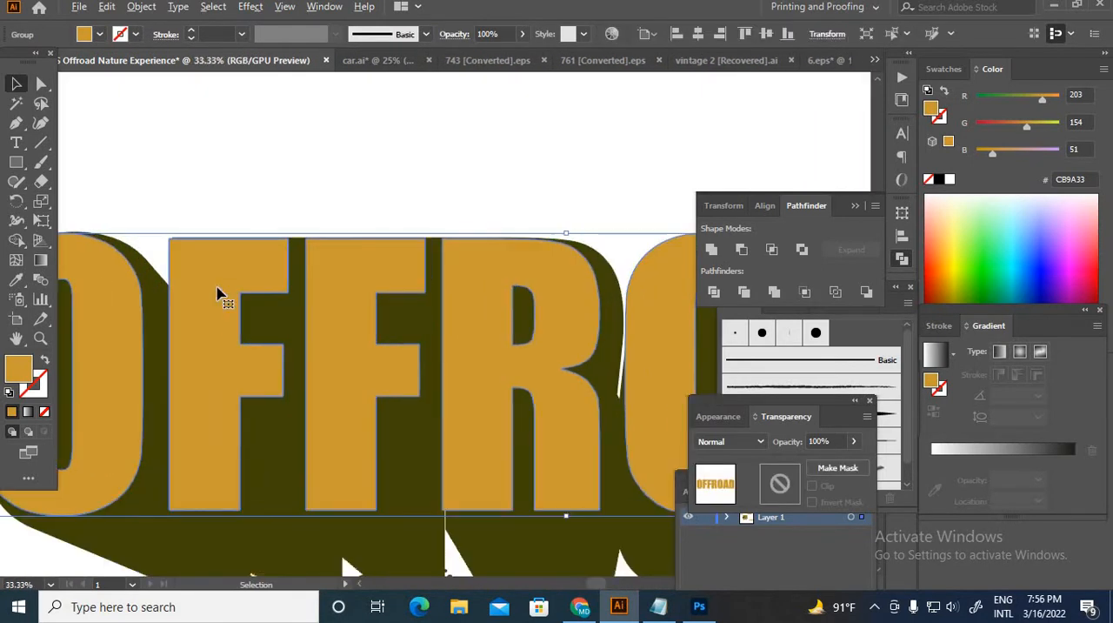
drag(219, 293, 241, 276)
scroll(240, 276, down, 2)
scroll(398, 142, down, 1)
click(398, 142)
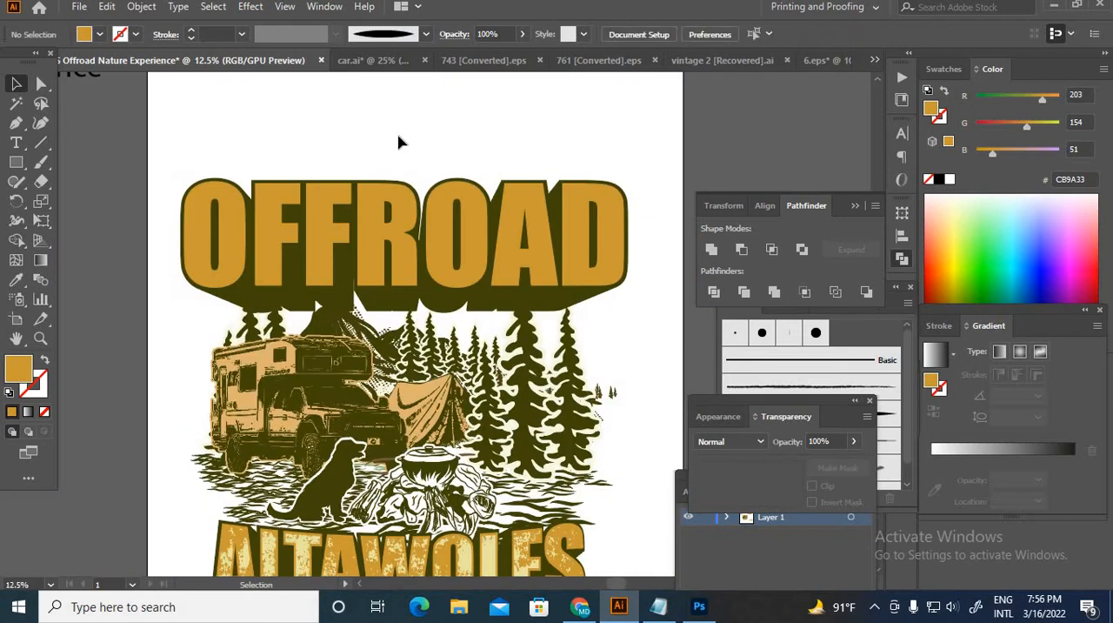
scroll(400, 143, down, 2)
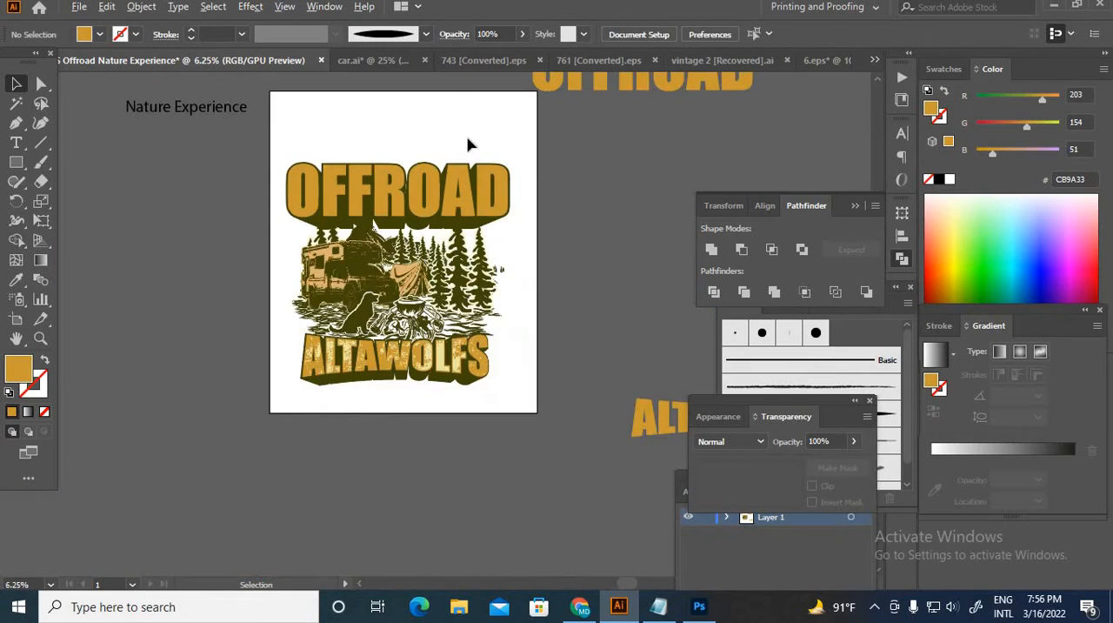
Step: Duplicate the spare orange OFFROAD lettering from beside the artboard into the empty space above it
scroll(470, 144, up, 1)
drag(538, 130, 470, 253)
click(565, 187)
drag(564, 186, 228, 148)
scroll(228, 148, up, 1)
Step: Offset the paths of the OFFROAD copy above the artboard inward by -25 px
click(141, 6)
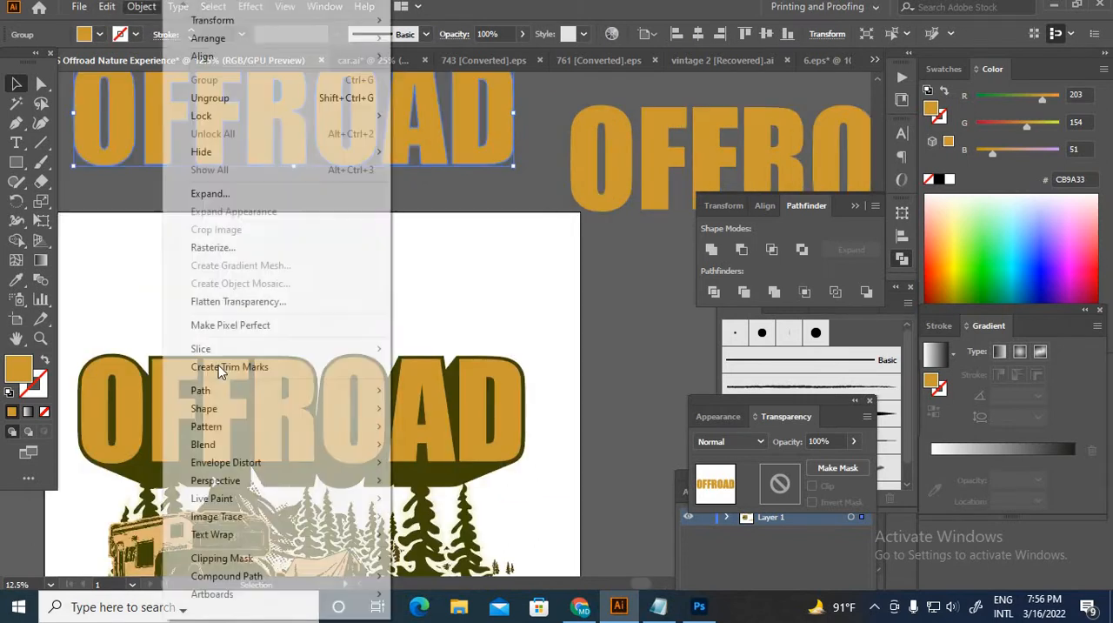
mouse_move(200, 388)
click(526, 449)
click(730, 373)
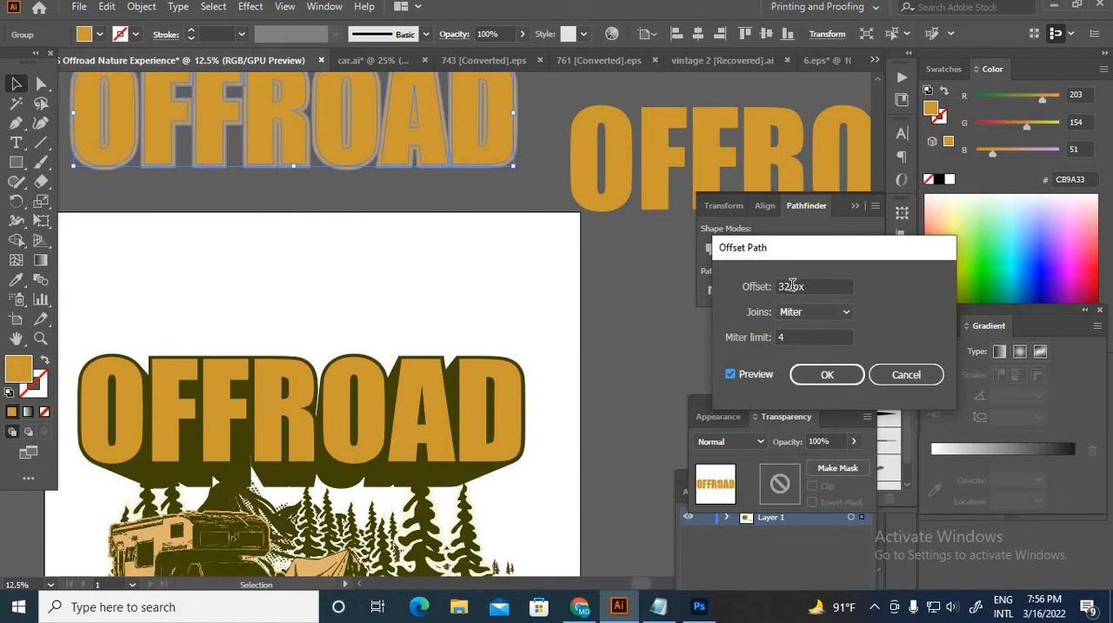
drag(792, 285, 759, 286)
text(-26)
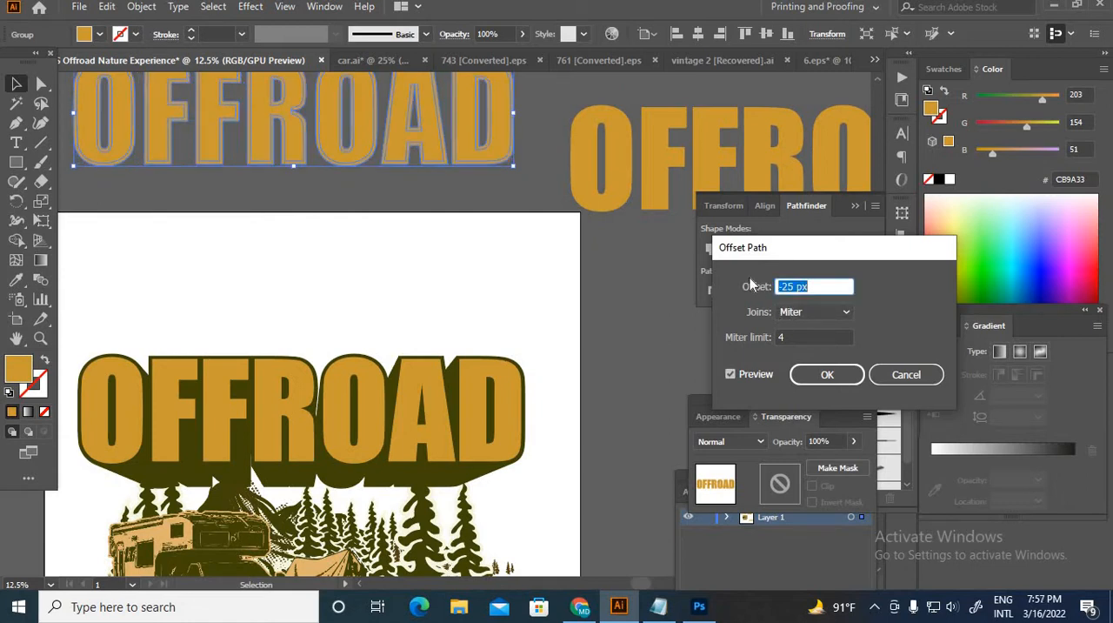
click(826, 374)
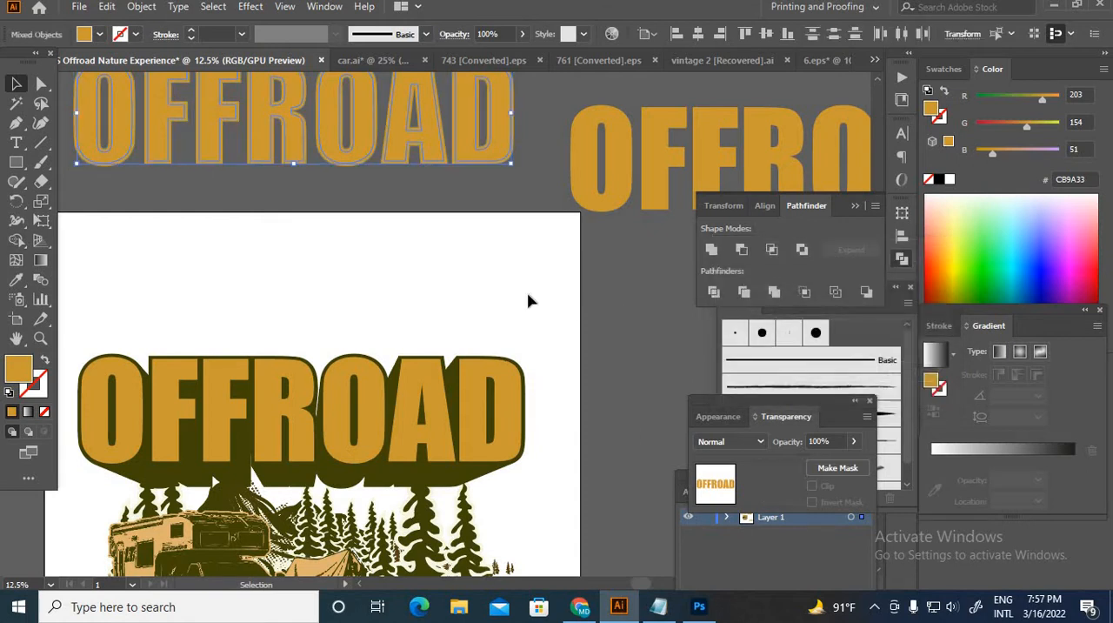
Step: Move the inset OFFROAD lettering straight down, clear of its source letters, and ungroup the lettering
scroll(518, 294, down, 1)
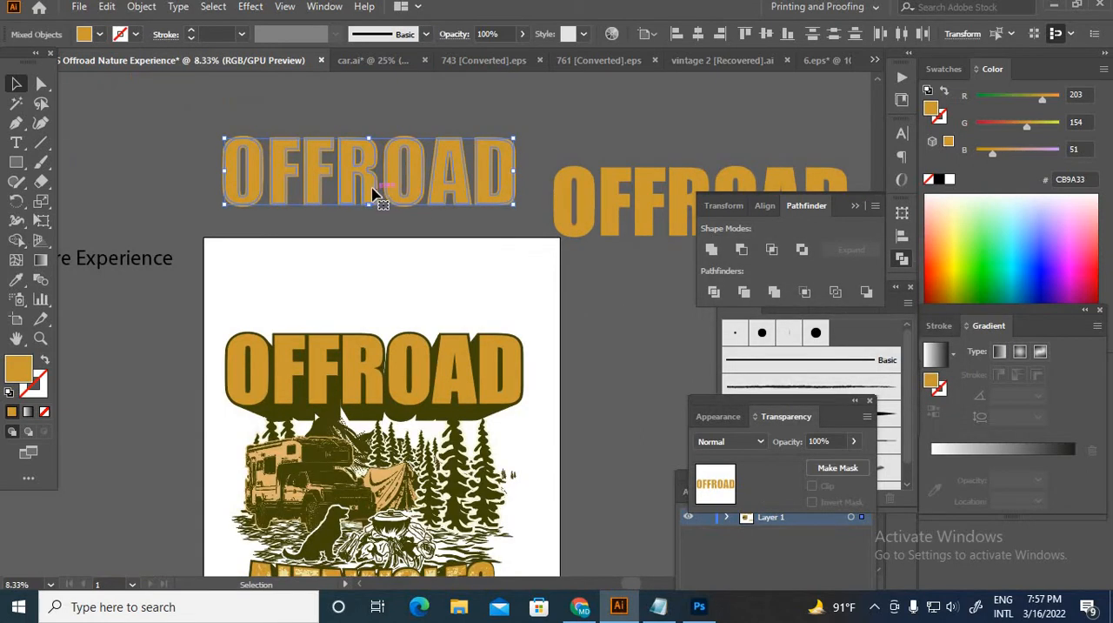
drag(368, 191, 369, 274)
right_click(287, 168)
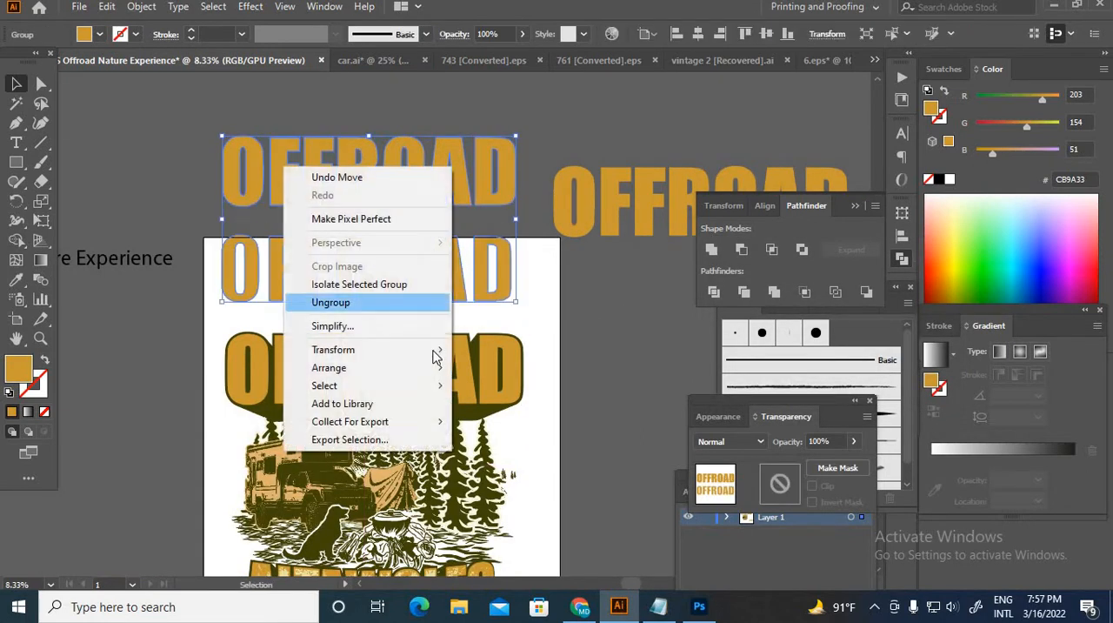
click(404, 180)
Step: Delete the wider OFFROAD source letters above the artboard and group the remaining inset letters
drag(539, 209, 540, 210)
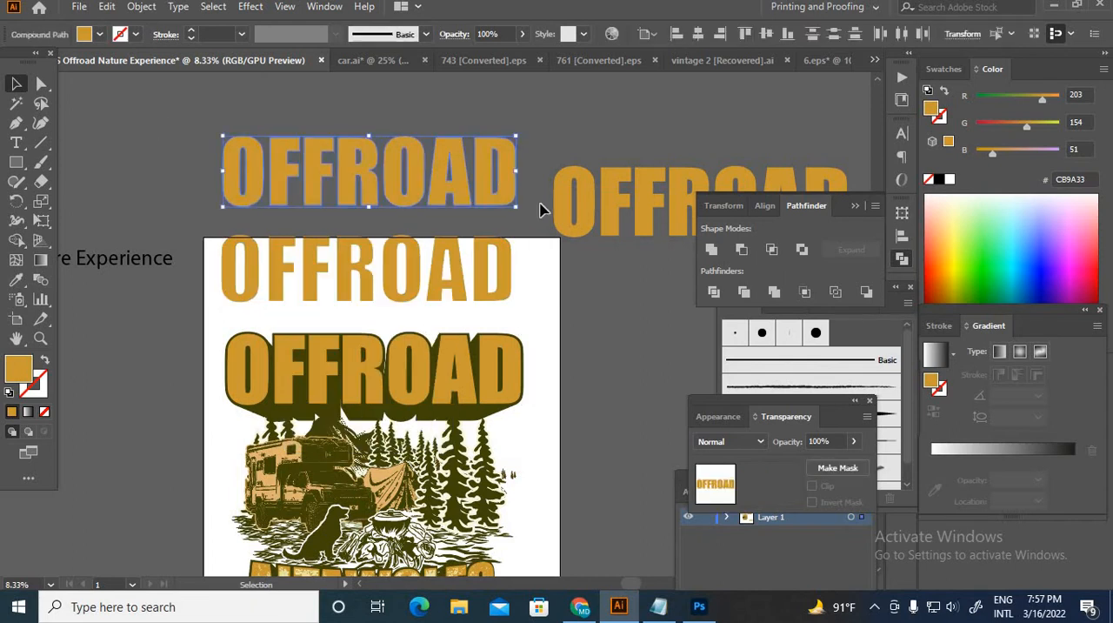
key(Delete)
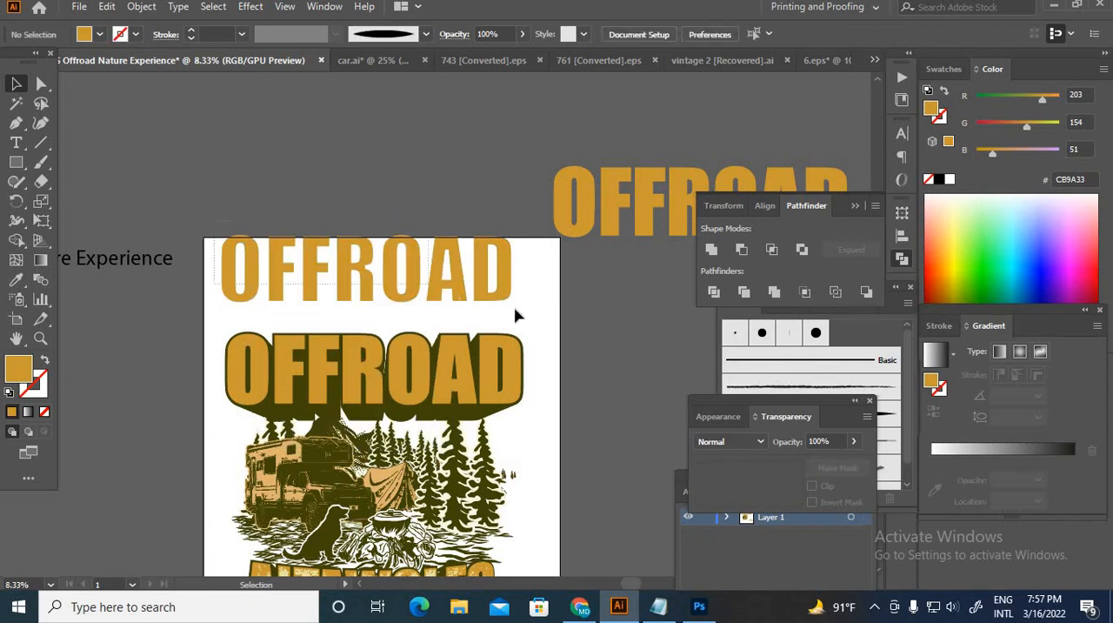
key(ctrl+z)
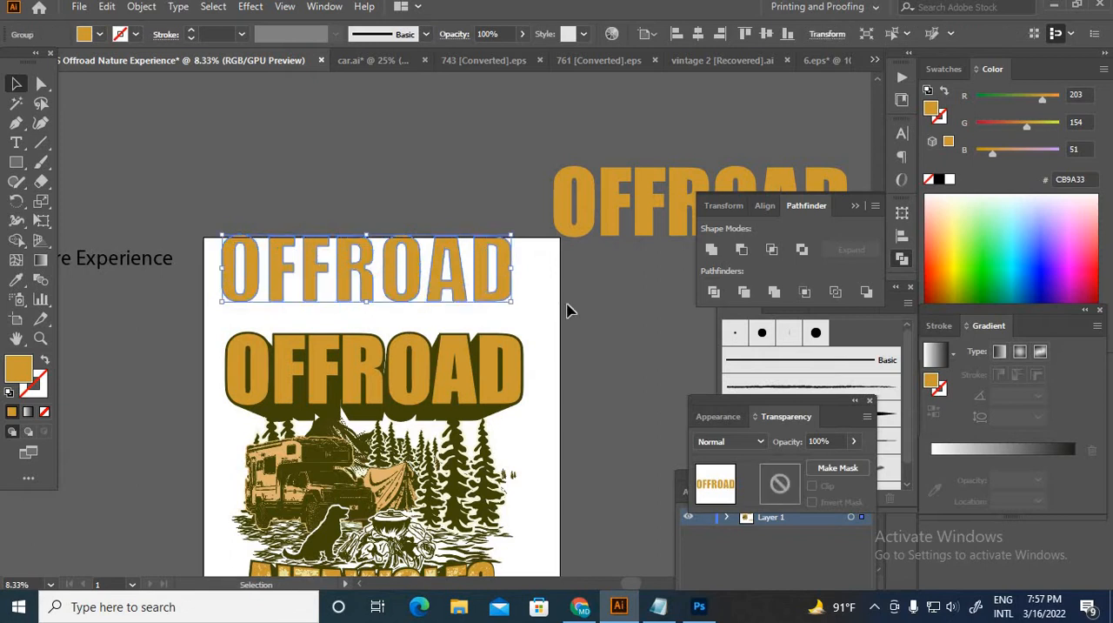
Step: Recolour the inset OFFROAD lettering with the pale yellow (EAE5A1) sampled from the ALTAWOLFS text
scroll(567, 308, down, 3)
key(i)
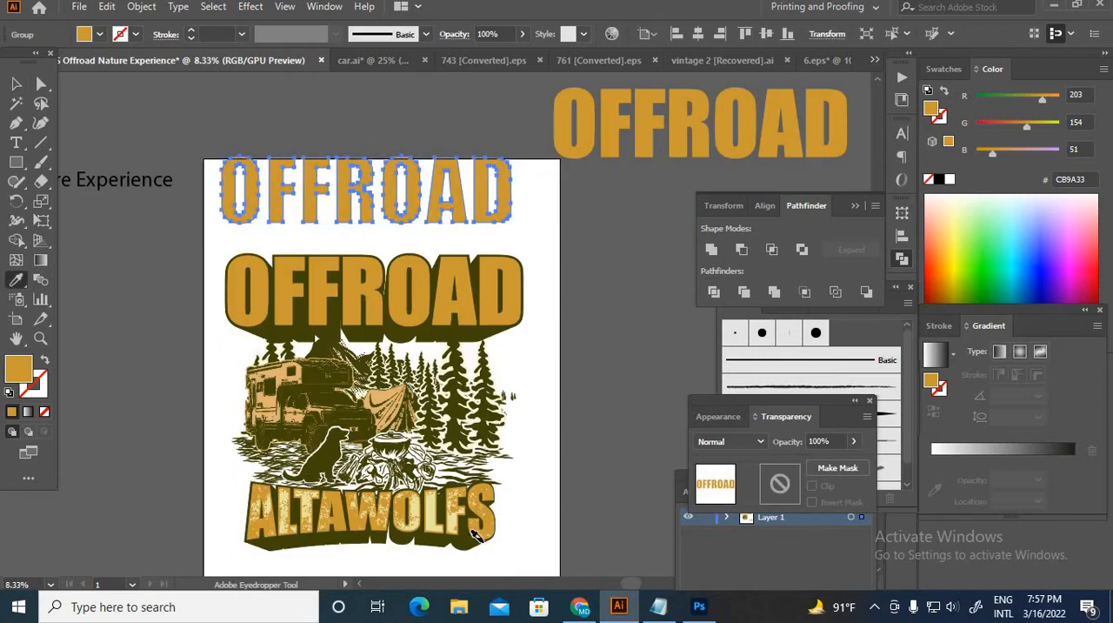
scroll(477, 534, up, 5)
click(378, 477)
scroll(377, 478, down, 6)
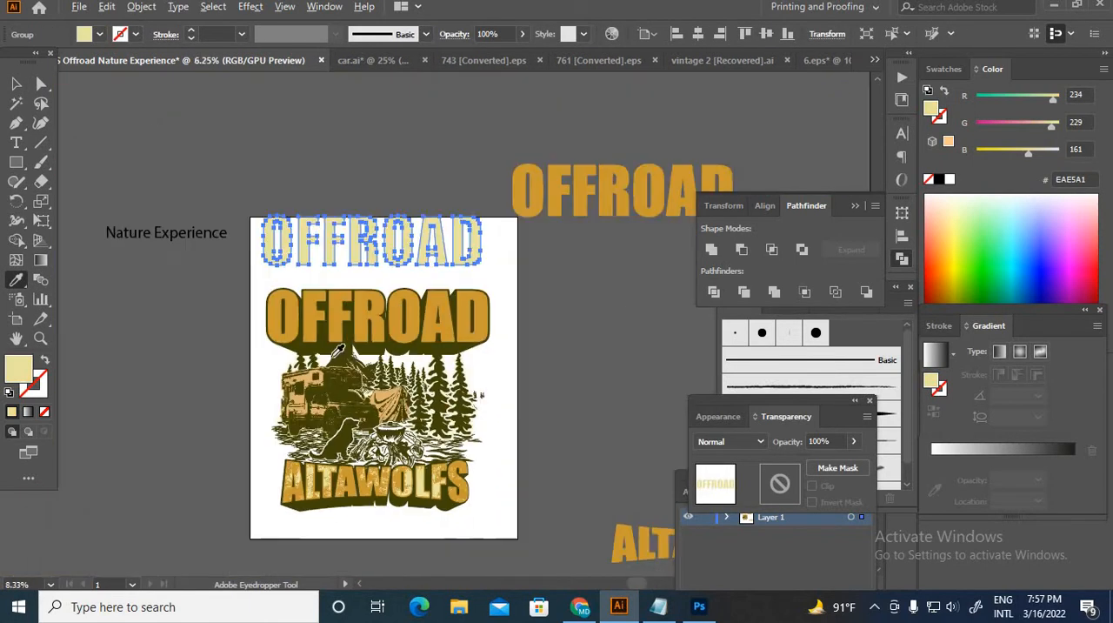
Step: Move the pale yellow OFFROAD lettering off the artboard into the empty space above it, and deselect it
click(15, 83)
click(380, 268)
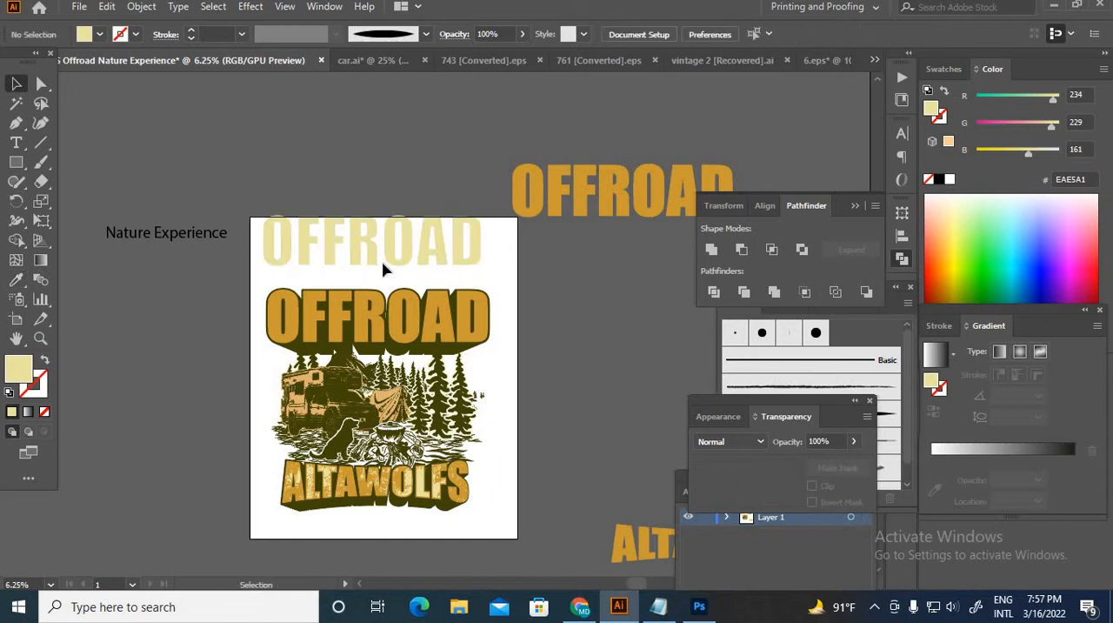
drag(367, 263, 357, 176)
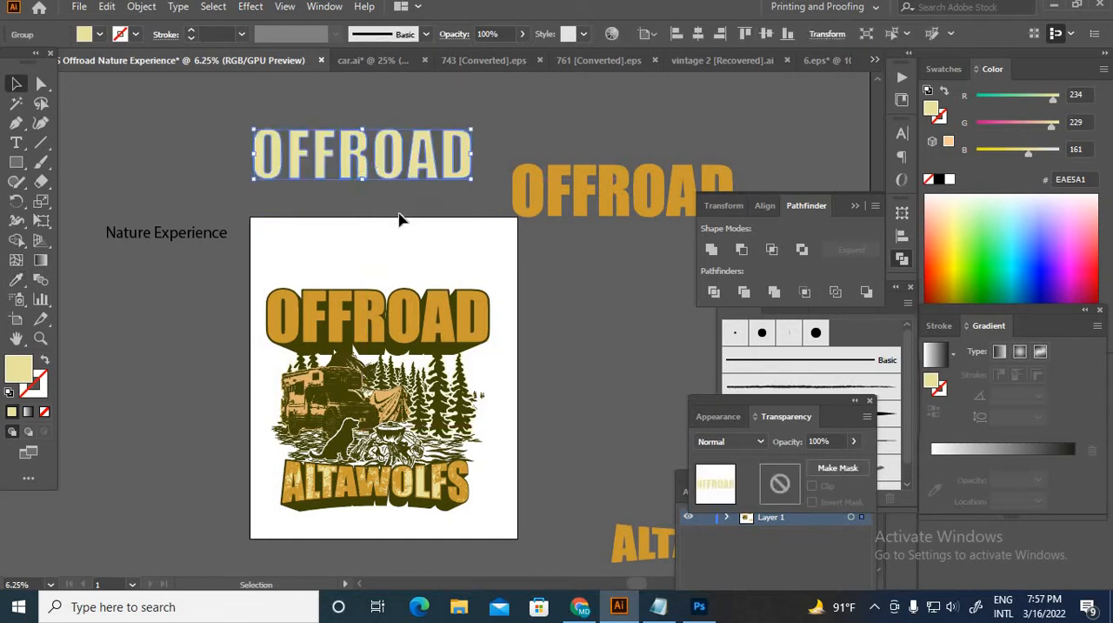
click(454, 270)
Step: Switch to the 6.eps document and cut the black grunge texture for use in the T-shirt design
click(827, 60)
click(522, 226)
click(443, 389)
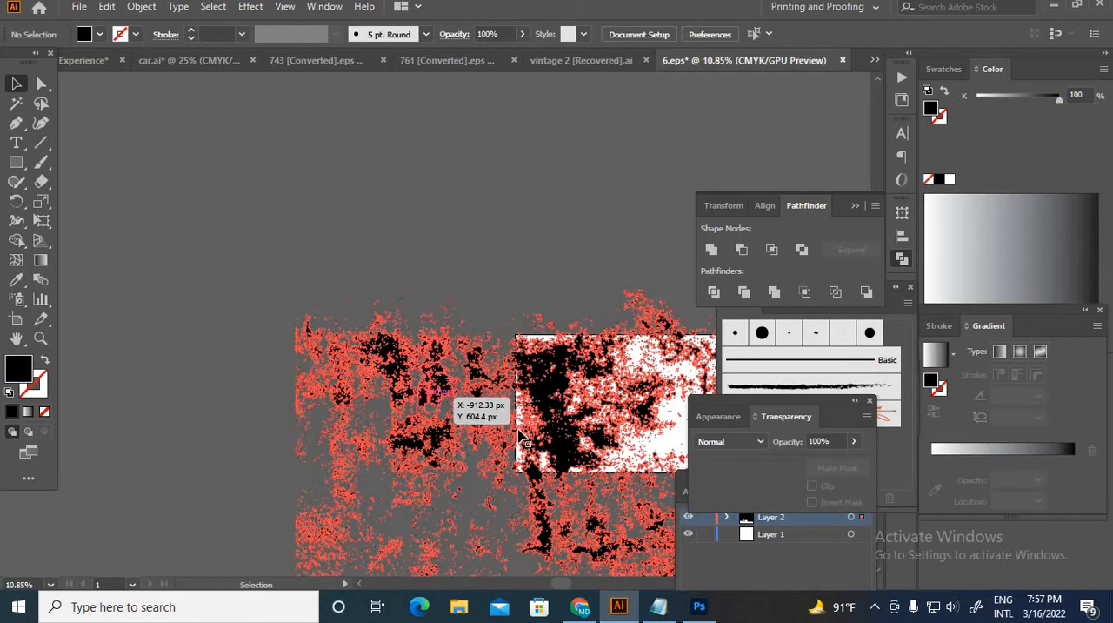
drag(539, 417, 547, 198)
key(ctrl+x)
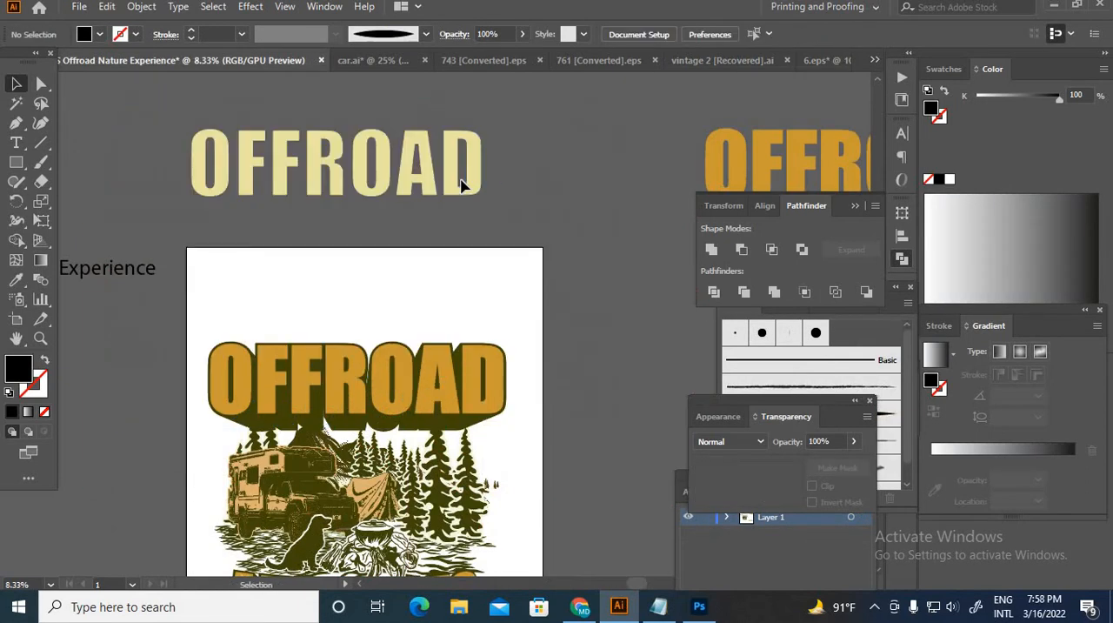
Step: Add an opacity mask to the pale yellow OFFROAD lettering with clipping turned off
click(470, 193)
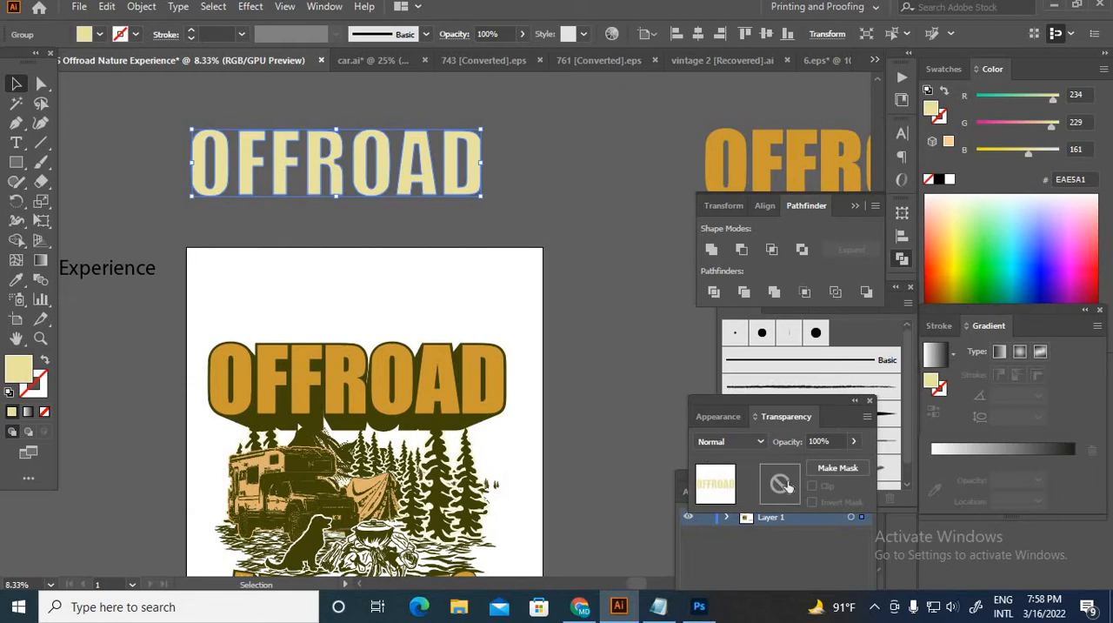
click(780, 485)
click(813, 487)
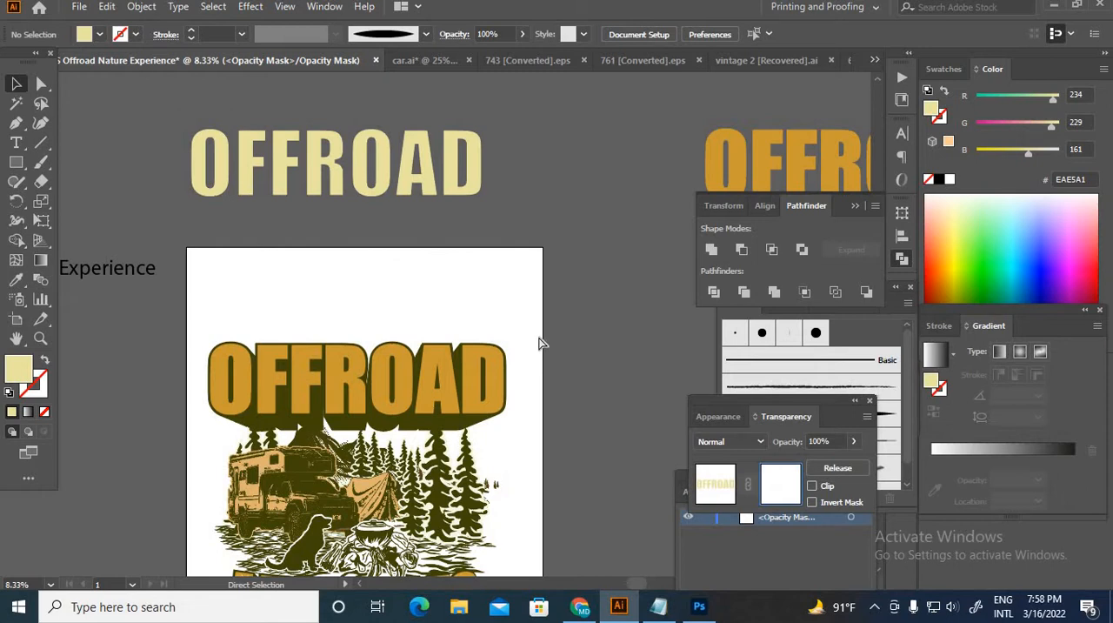
Step: Paste the grunge texture into the OFFROAD lettering's opacity mask and return to editing the lettering itself
key(ctrl+v)
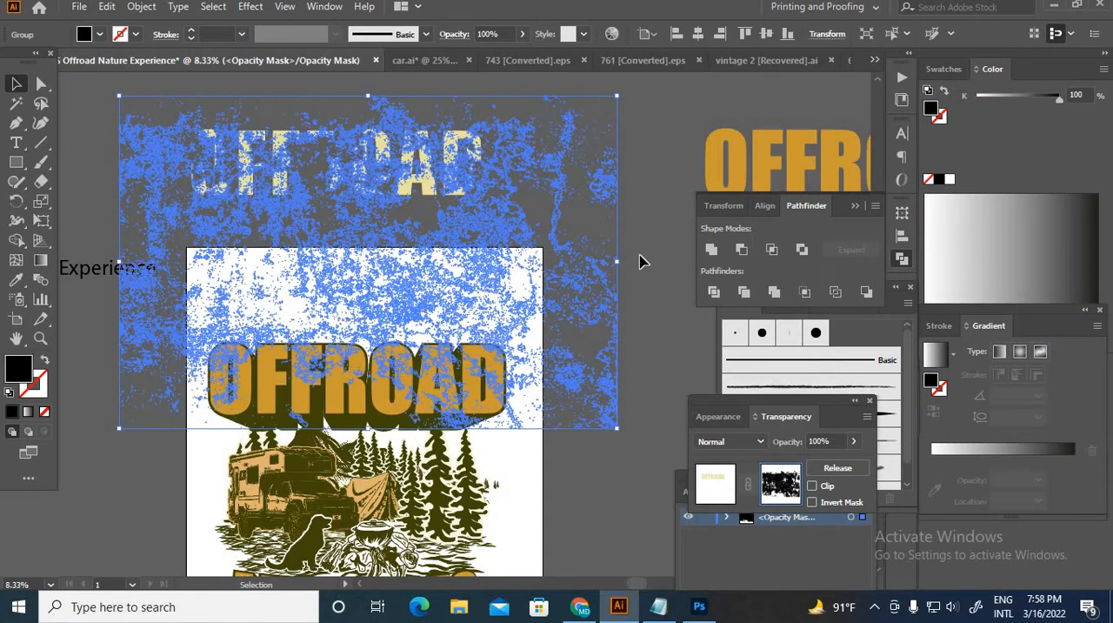
click(641, 260)
click(427, 179)
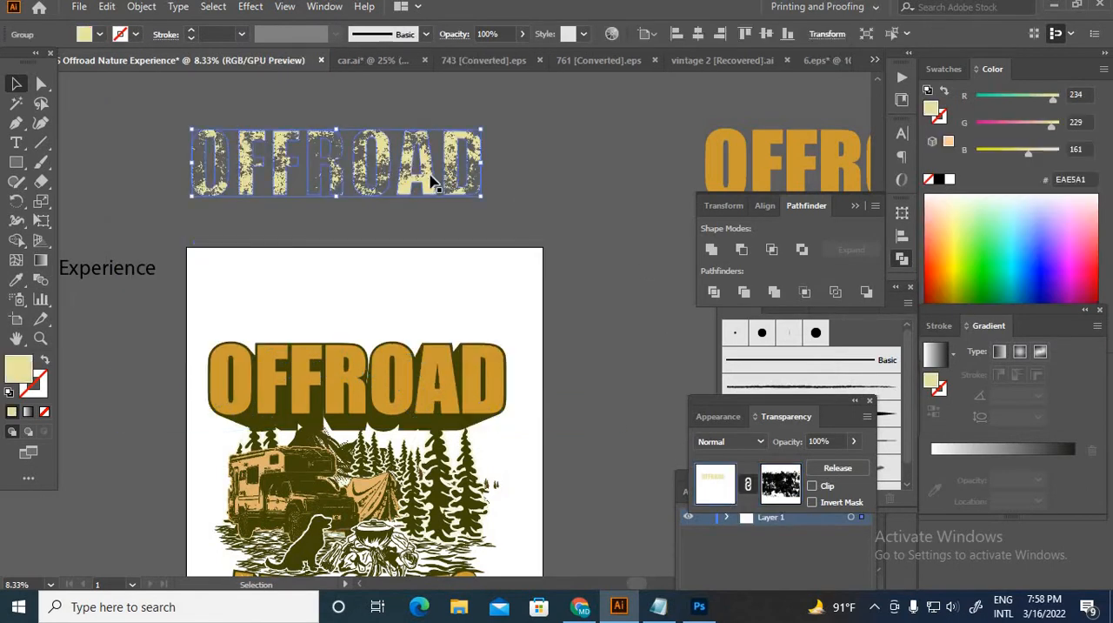
Step: Move the textured pale yellow lettering onto the orange OFFROAD lettering on the artboard and bring it to the front
drag(427, 179, 443, 386)
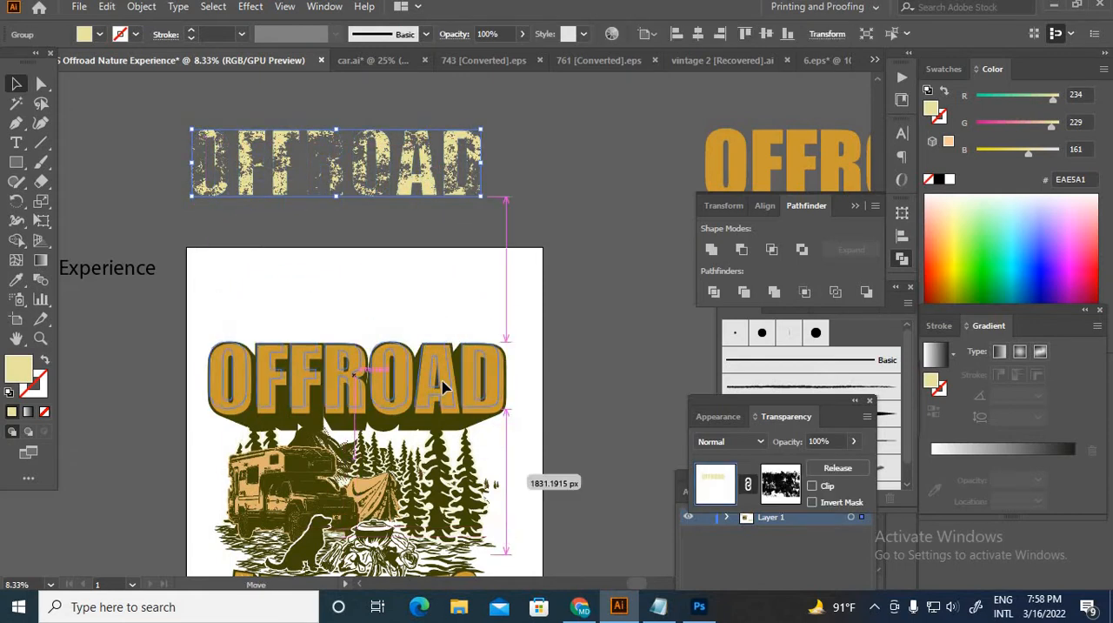
right_click(407, 266)
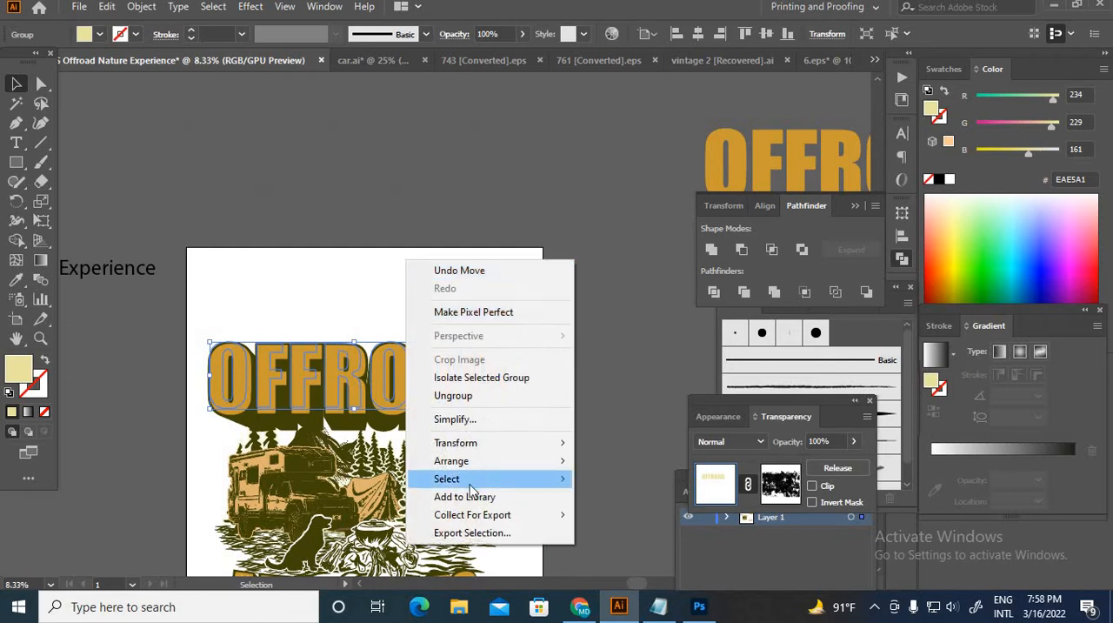
mouse_move(488, 470)
click(605, 462)
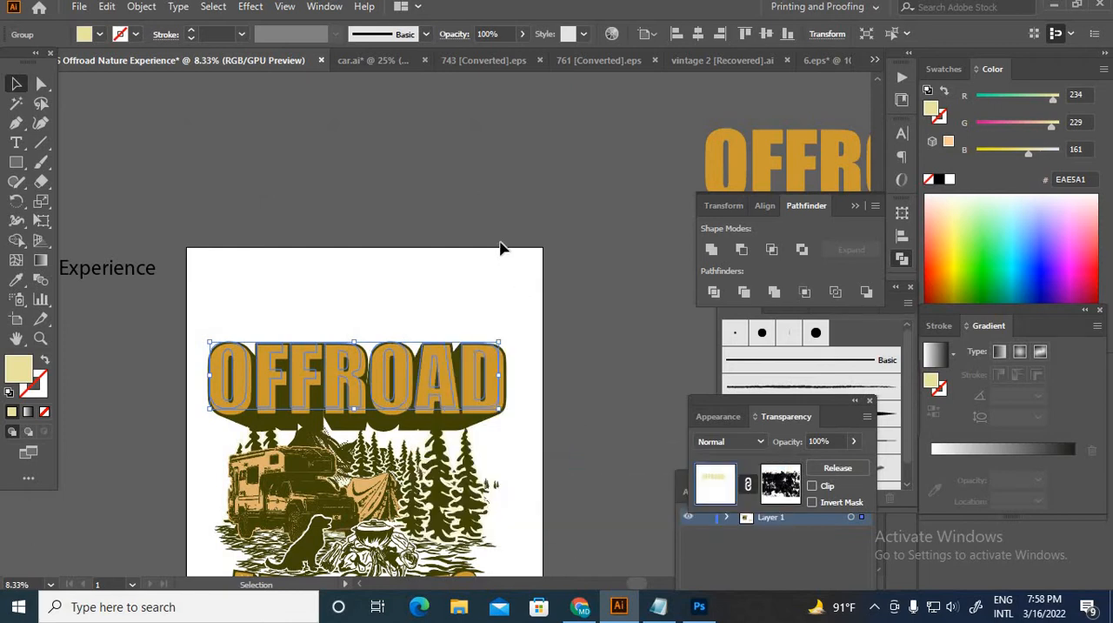
click(489, 261)
scroll(249, 313, up, 2)
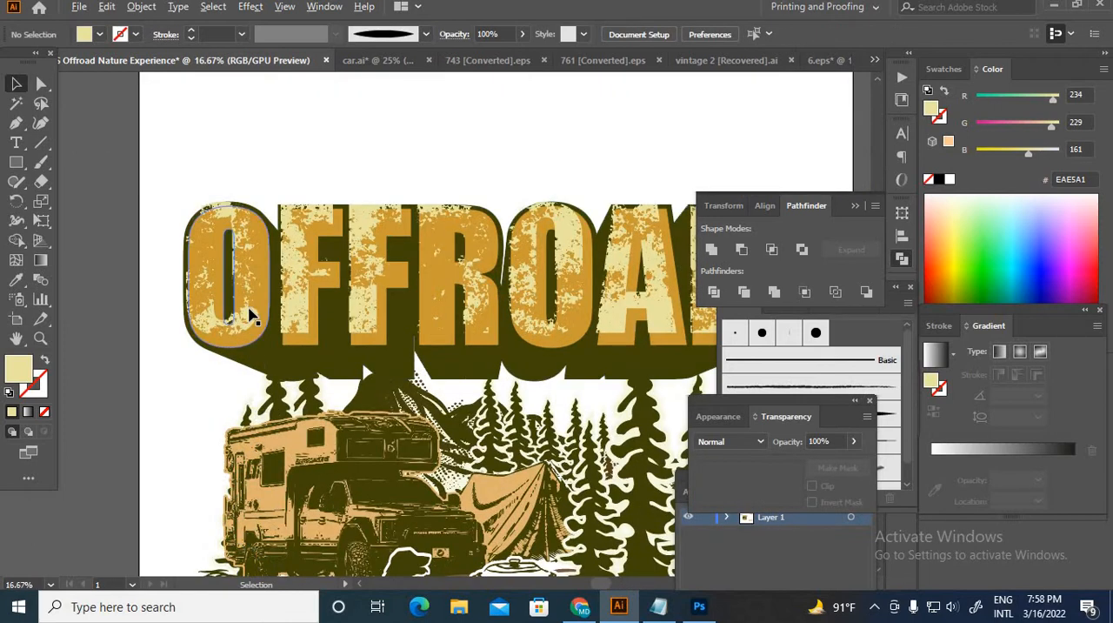
Step: Nudge the textured pale yellow inset slightly right and down inside the orange OFFROAD letters, and deselect it
mouse_move(243, 328)
mouse_down()
mouse_move(251, 340)
mouse_move(250, 329)
mouse_up()
scroll(270, 271, up, 3)
drag(371, 305, 371, 318)
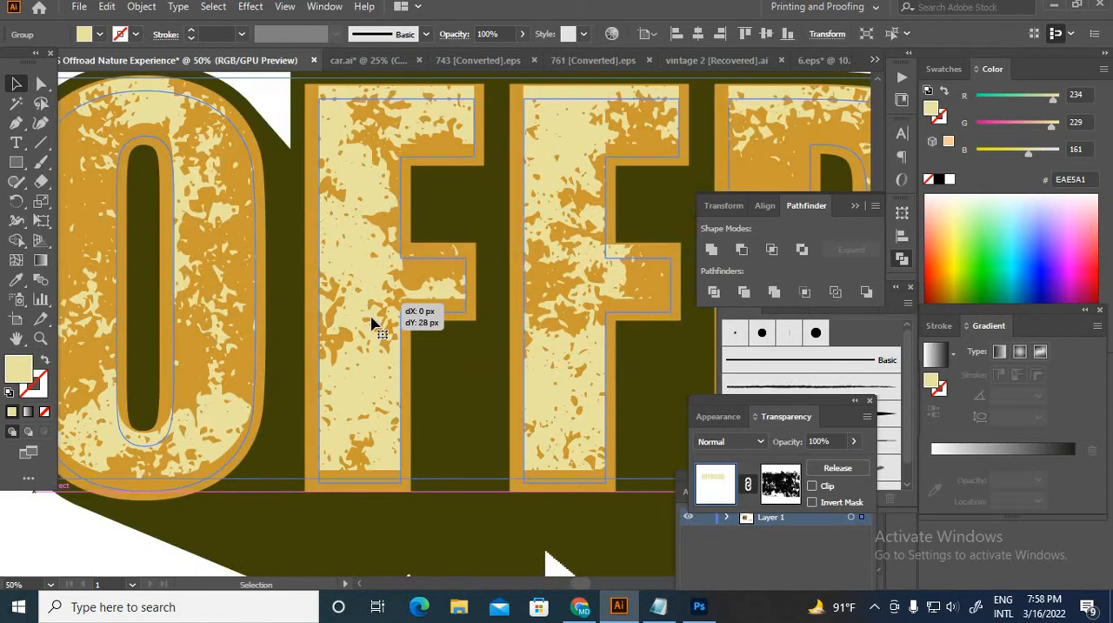
scroll(409, 261, down, 3)
click(487, 188)
scroll(478, 217, down, 2)
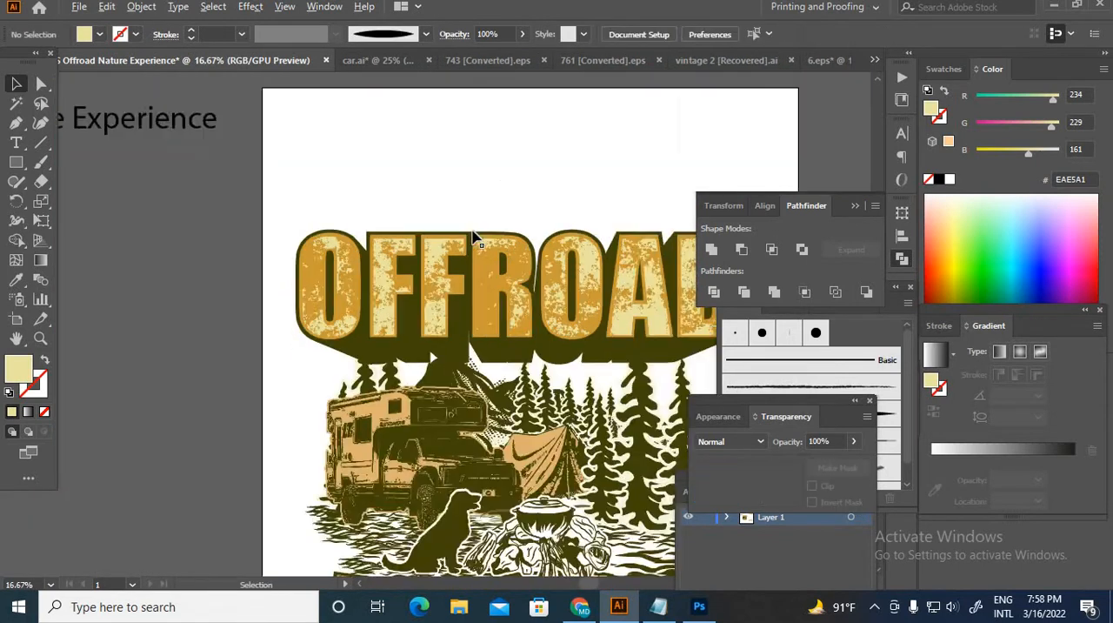
Step: Examine up close how evenly the pale yellow inset sits within the orange border of the OFFROAD letters
scroll(678, 276, up, 1)
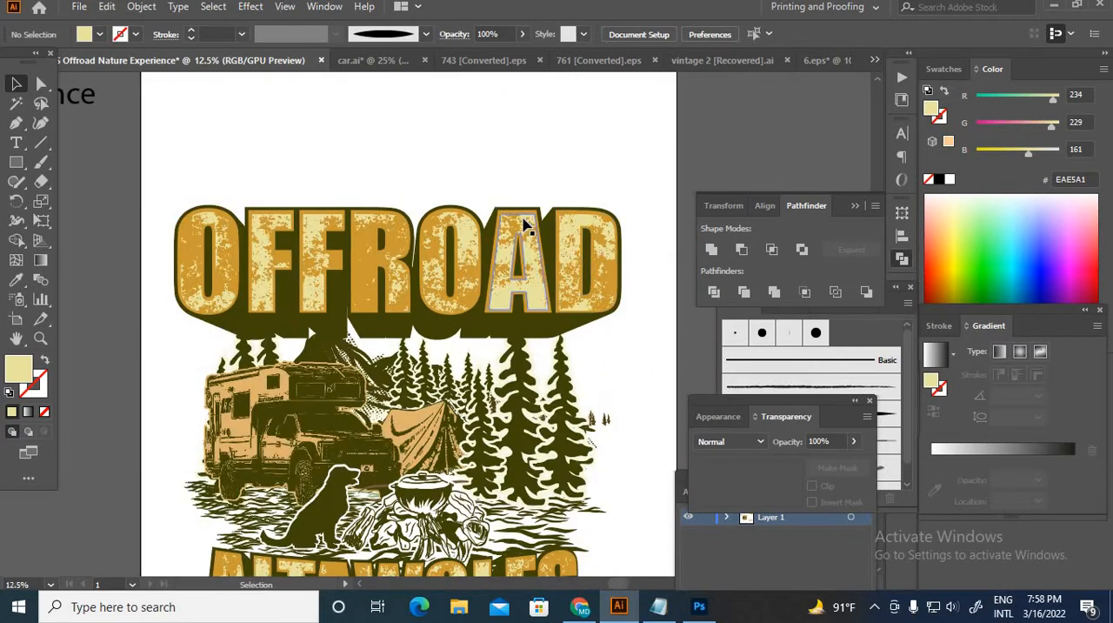
click(573, 263)
click(487, 174)
scroll(200, 296, up, 4)
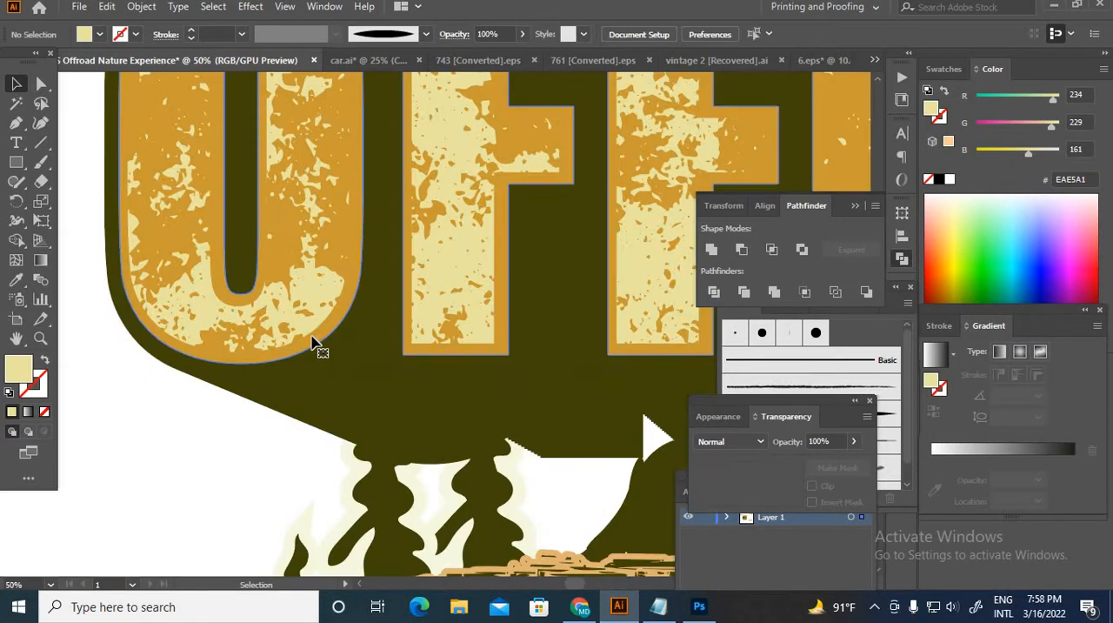
click(315, 339)
shift+click(304, 328)
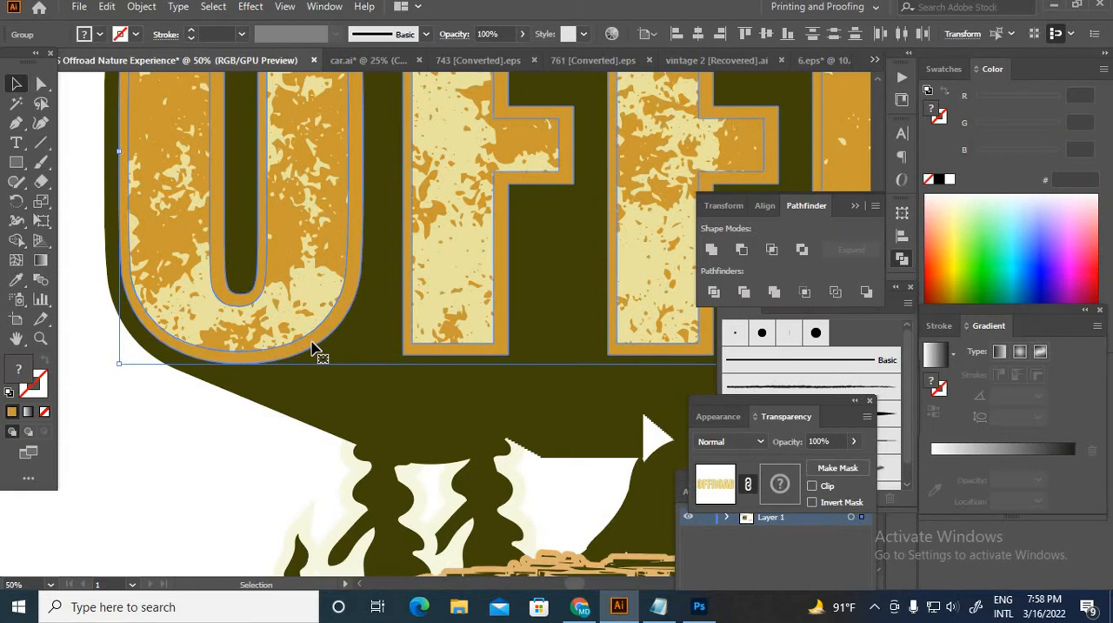
shift+click(318, 349)
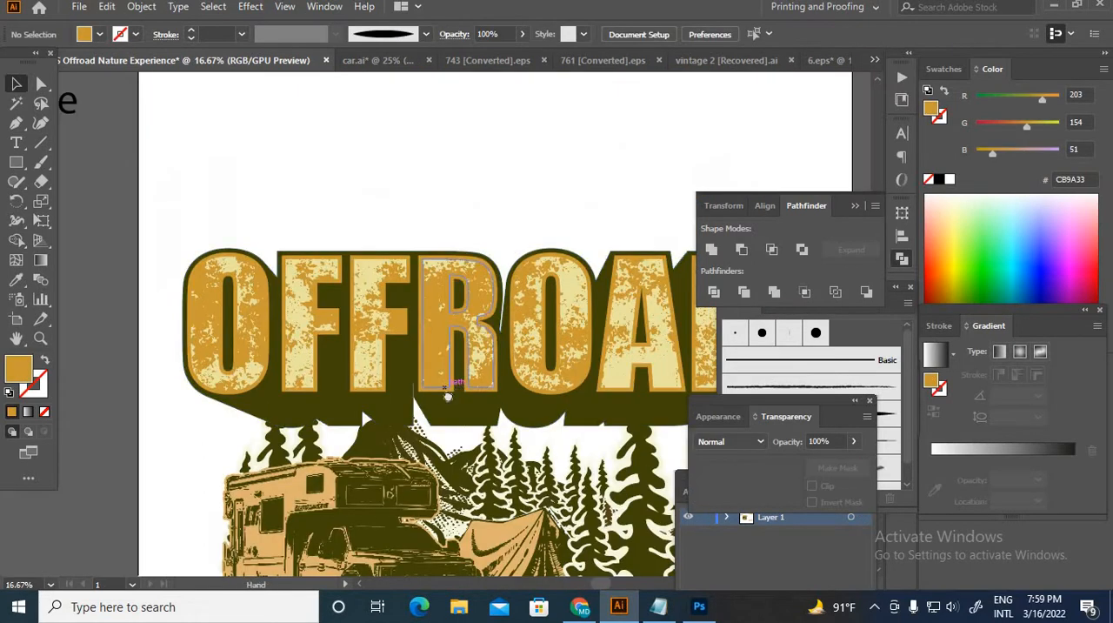
Step: Group the pale yellow inset, orange letters and olive extrusion of OFFROAD into one object
drag(449, 393, 405, 423)
scroll(310, 377, down, 2)
scroll(333, 369, up, 1)
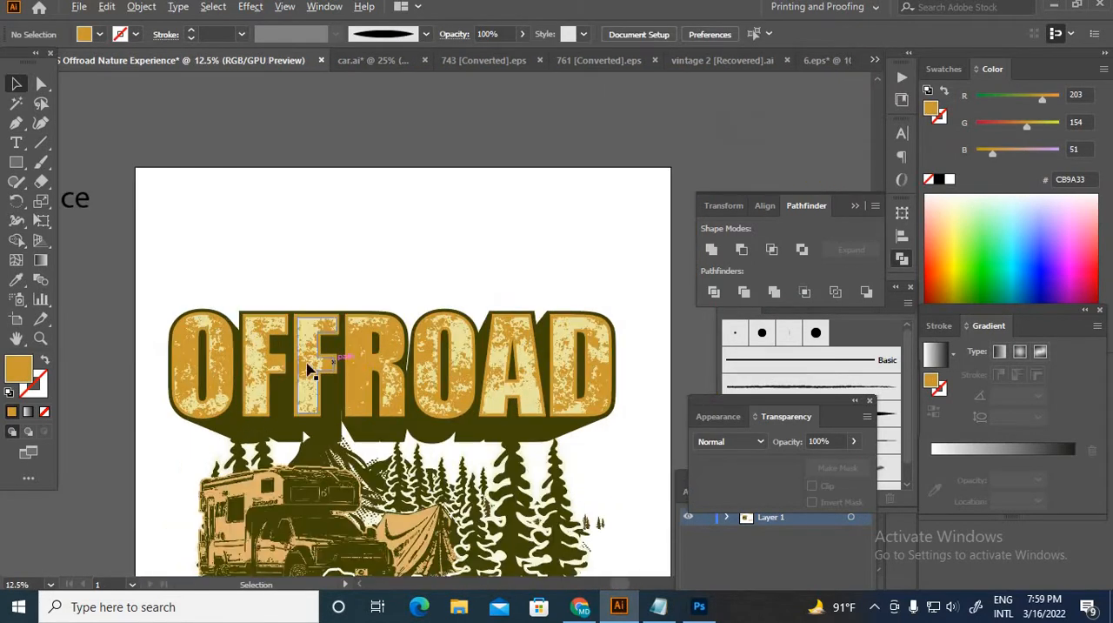
click(345, 352)
shift+click(387, 360)
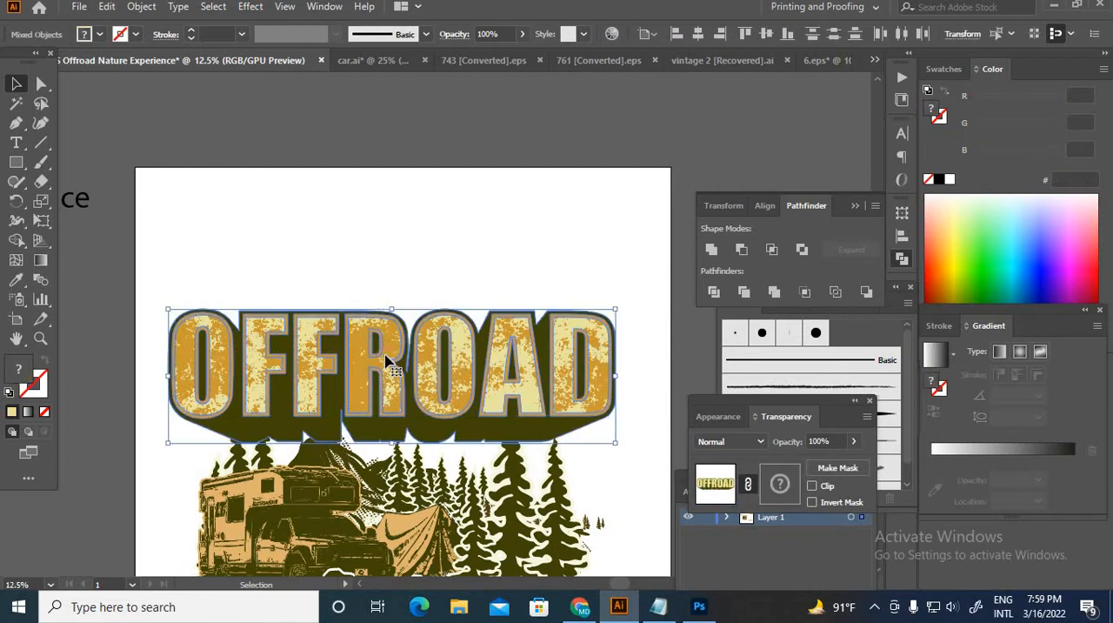
key(a)
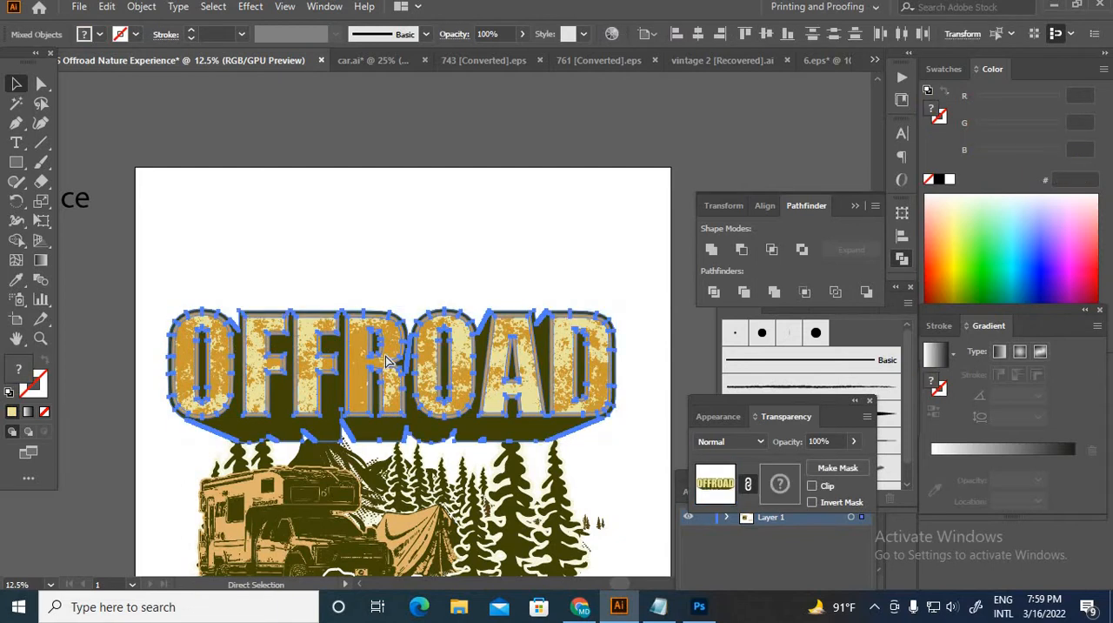
key(ctrl+g)
scroll(392, 267, down, 2)
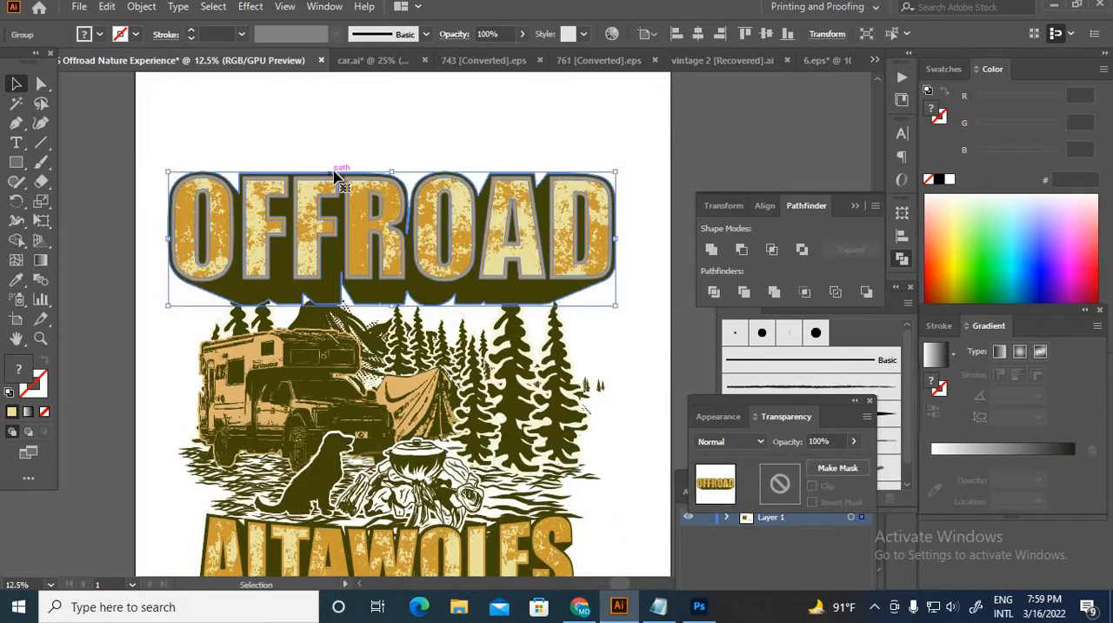
Step: Apply an Arc Lower warp effect with a negative horizontal bend to the grouped OFFROAD lettering
click(250, 9)
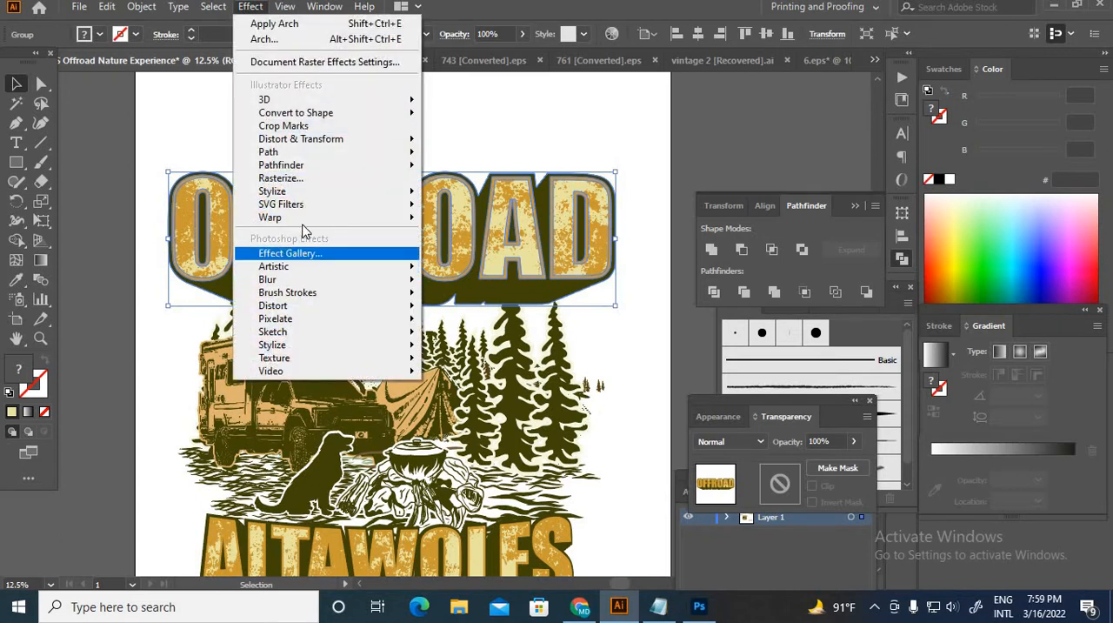
mouse_move(310, 217)
click(455, 221)
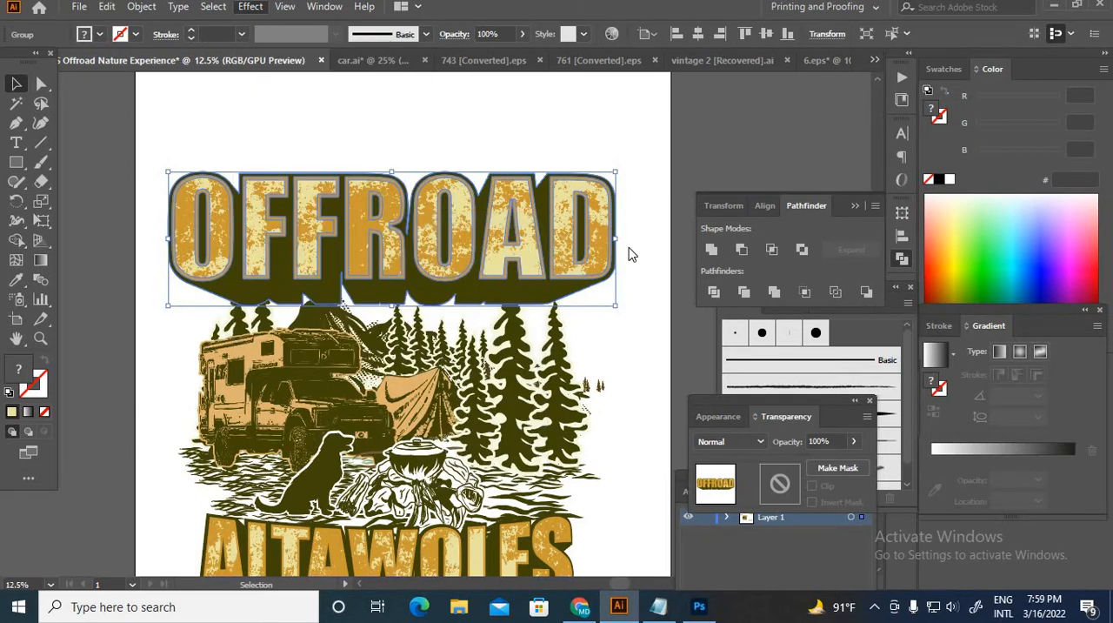
click(891, 198)
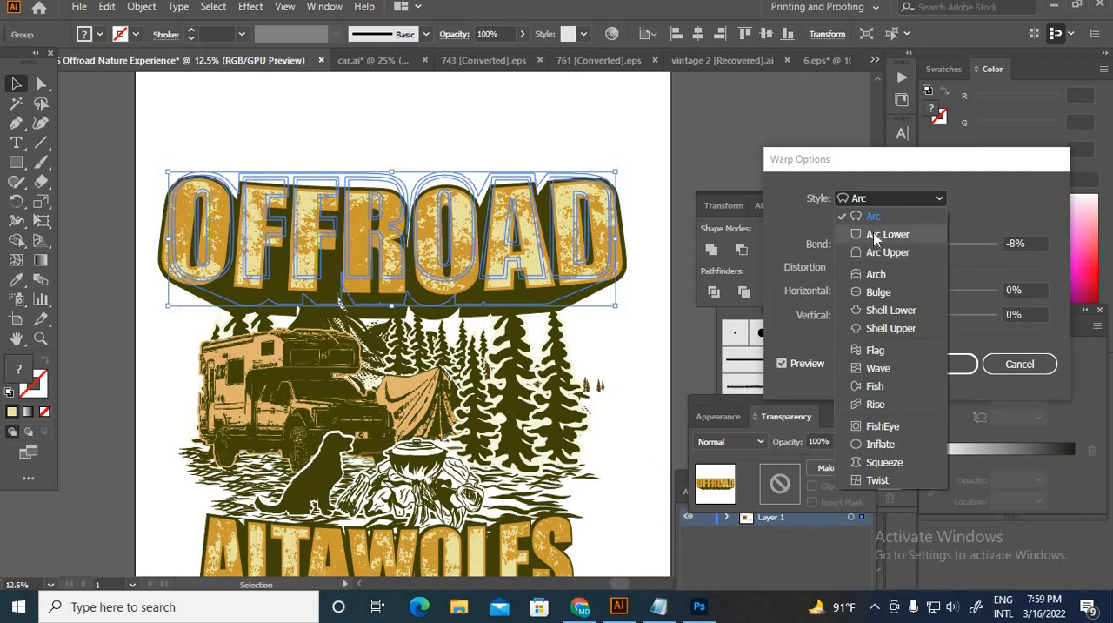
click(873, 233)
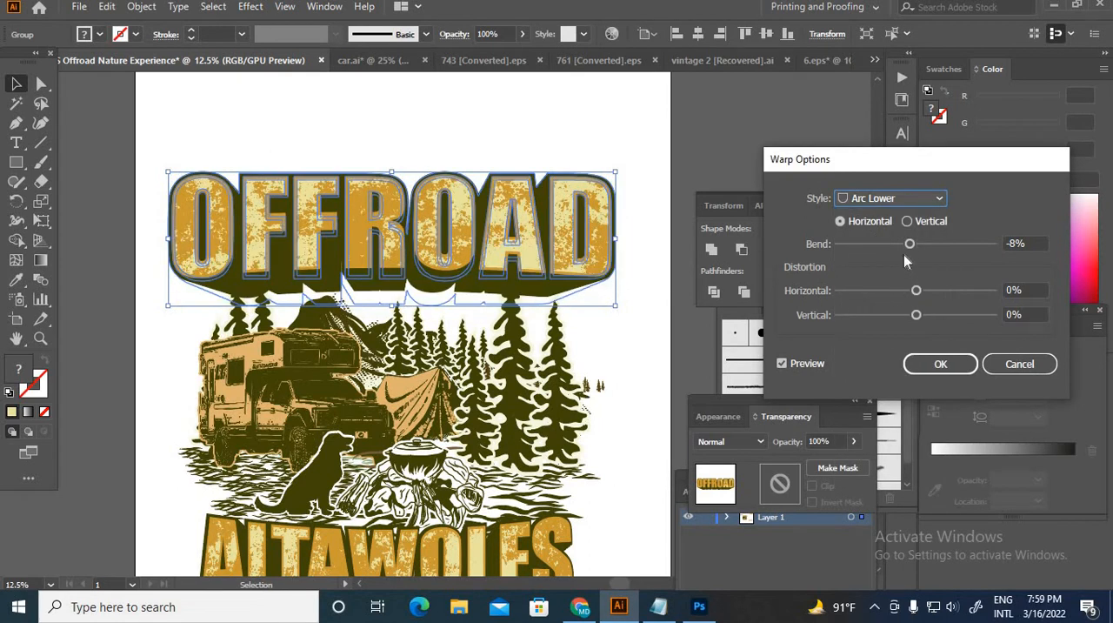
mouse_move(910, 249)
mouse_down()
mouse_move(899, 250)
mouse_move(905, 269)
mouse_up()
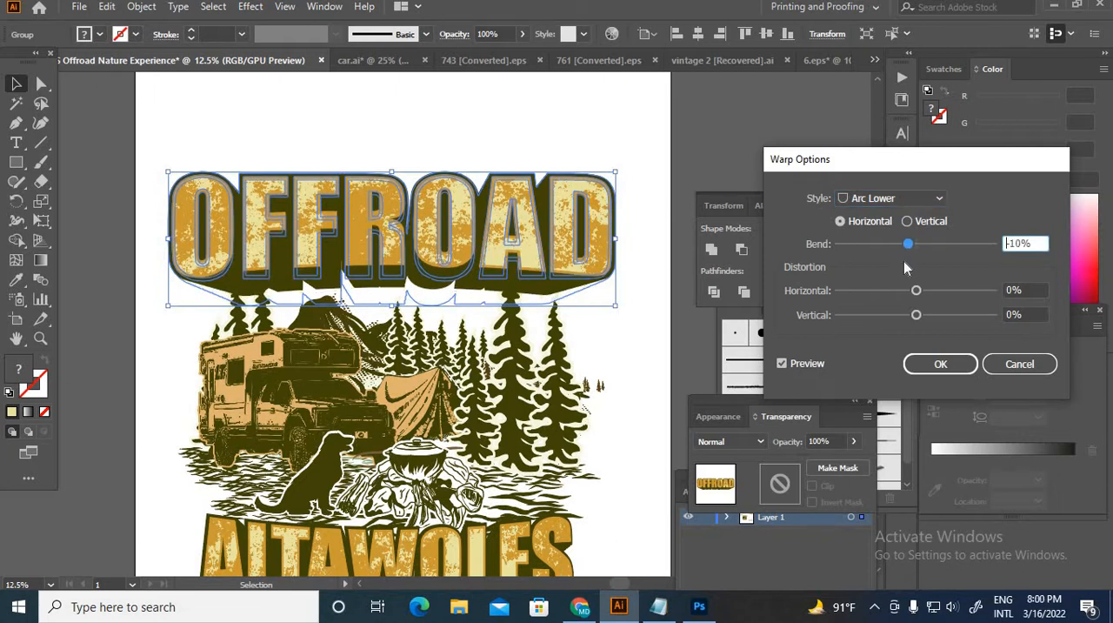
key(Return)
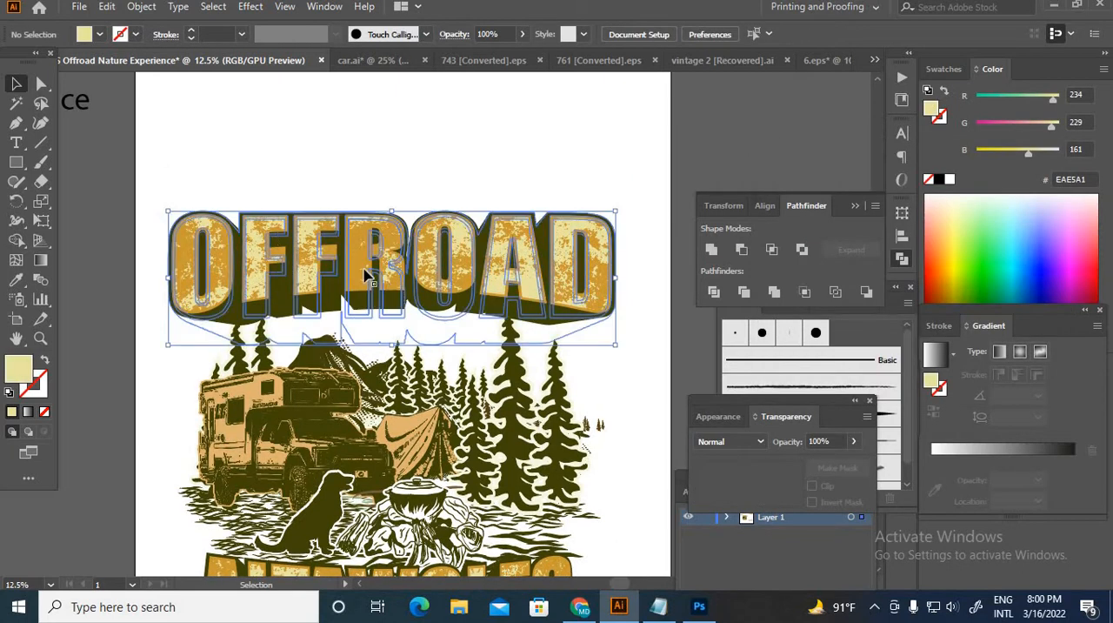
Step: Expand the appearance of the warped OFFROAD lettering and move it slightly down towards the camping scene
click(144, 7)
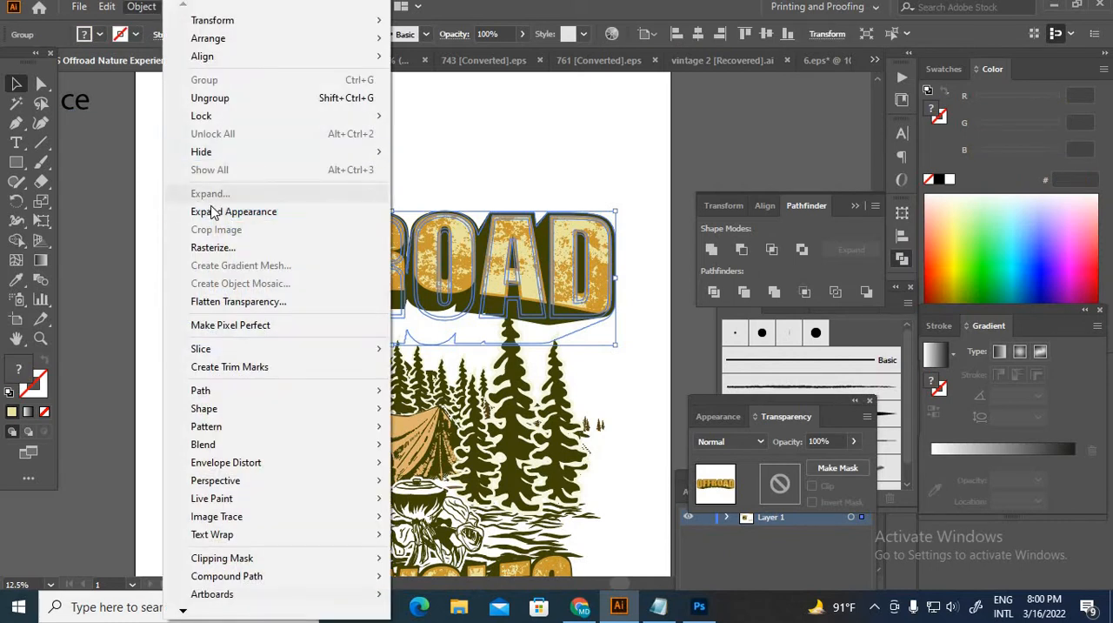
click(269, 209)
drag(409, 232, 409, 248)
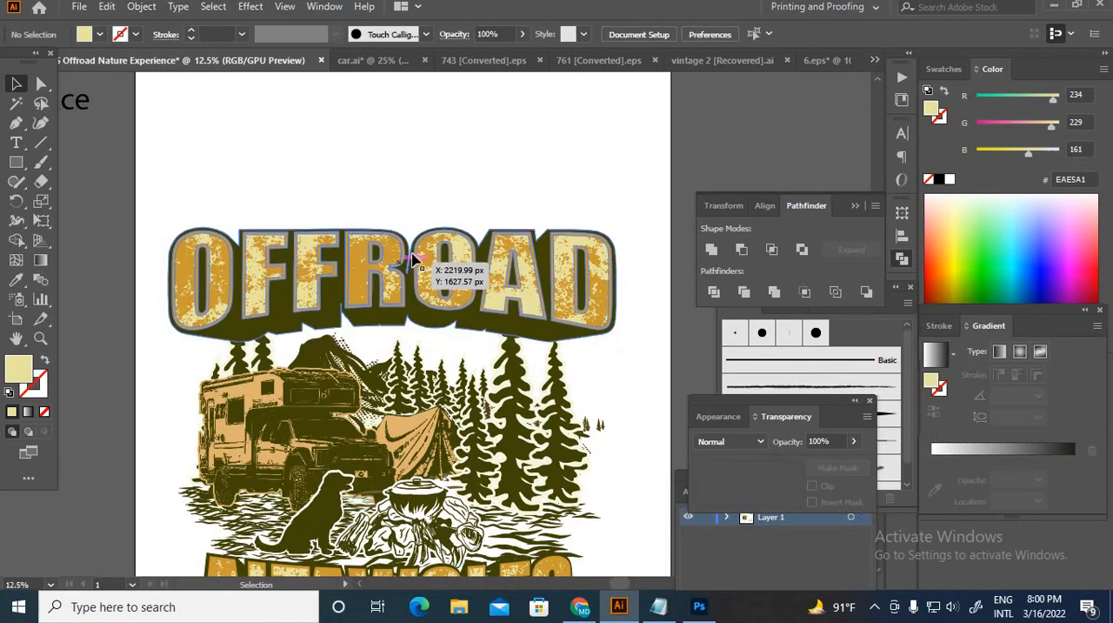
Step: Perspective-distort the OFFROAD lettering with Free Transform, narrowing its top edge and making its outer ends taller
click(41, 221)
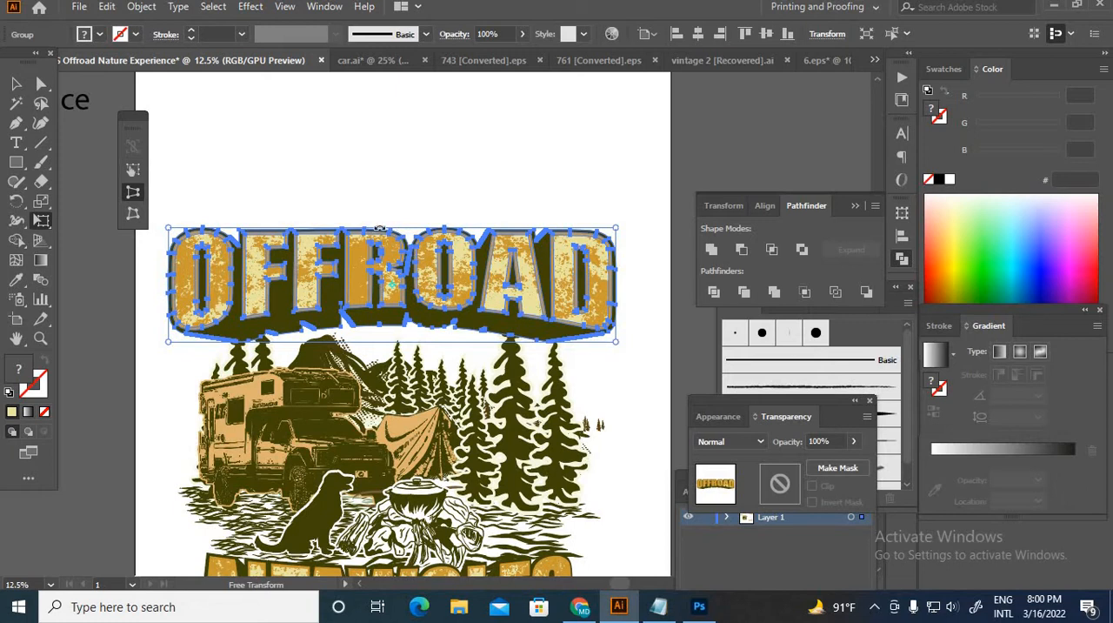
drag(172, 235, 217, 207)
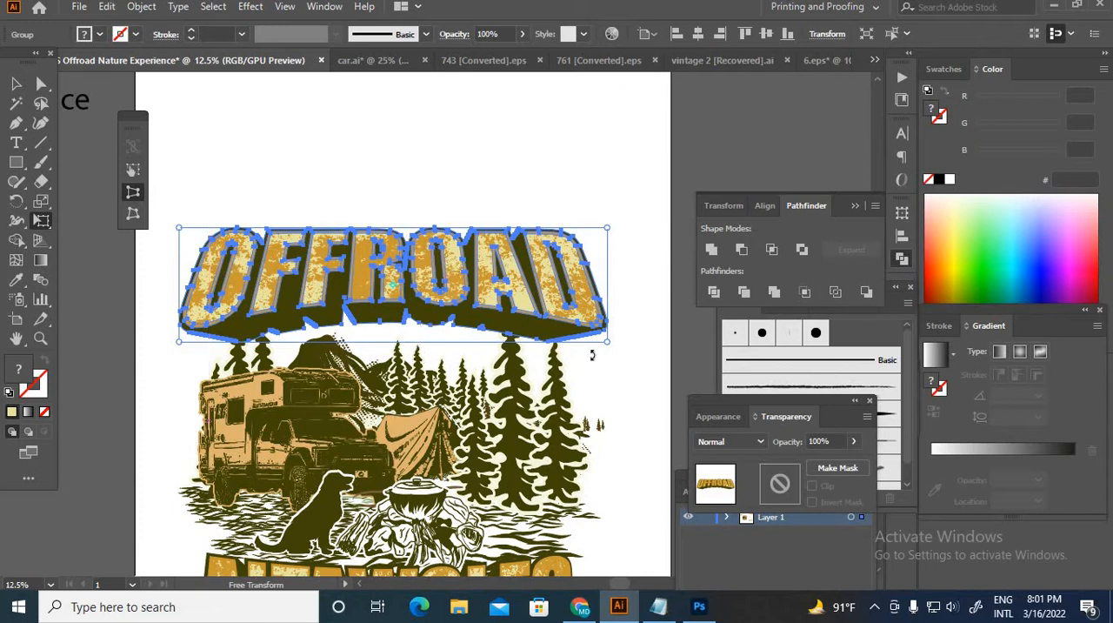
drag(611, 353, 176, 354)
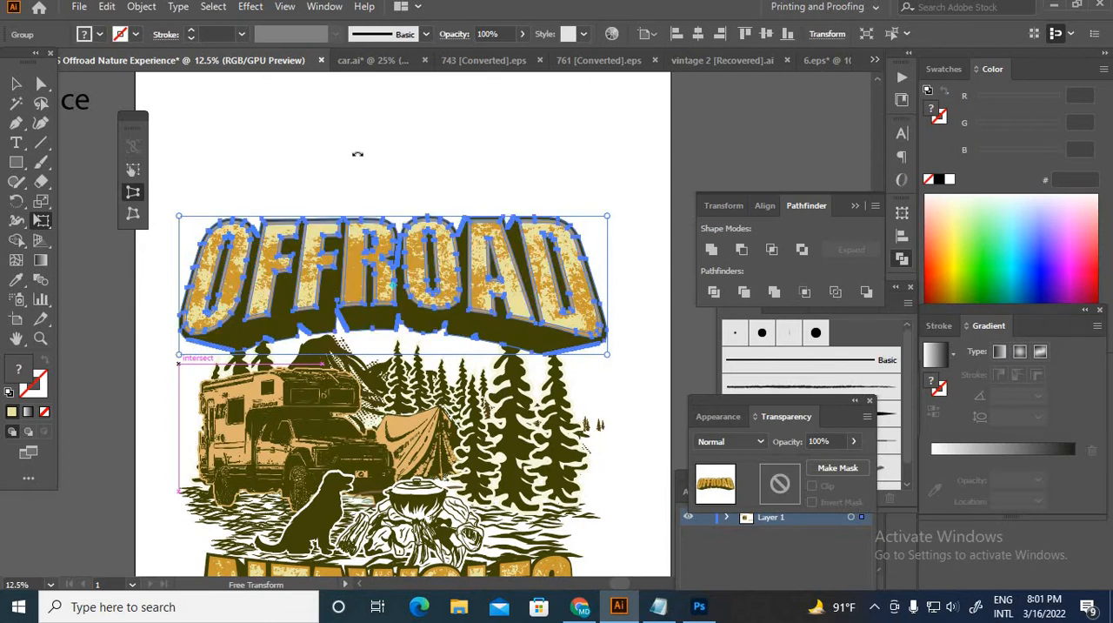
click(19, 87)
click(356, 135)
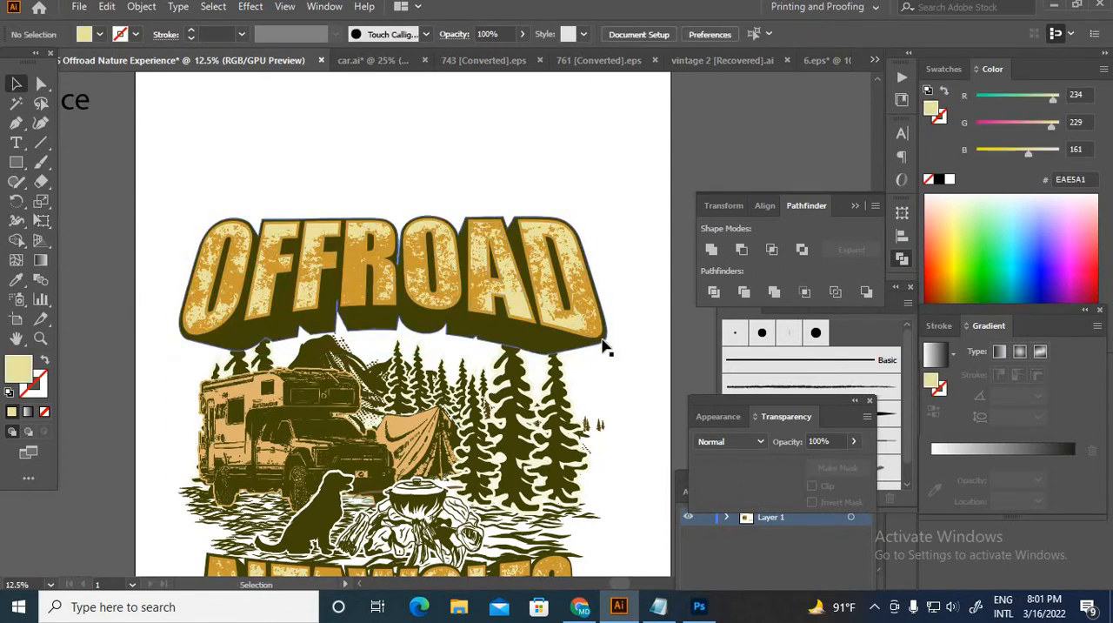
Step: Bring the group of large pine trees beside the tent to the front, so it overlaps the OFFROAD lettering
scroll(333, 286, up, 2)
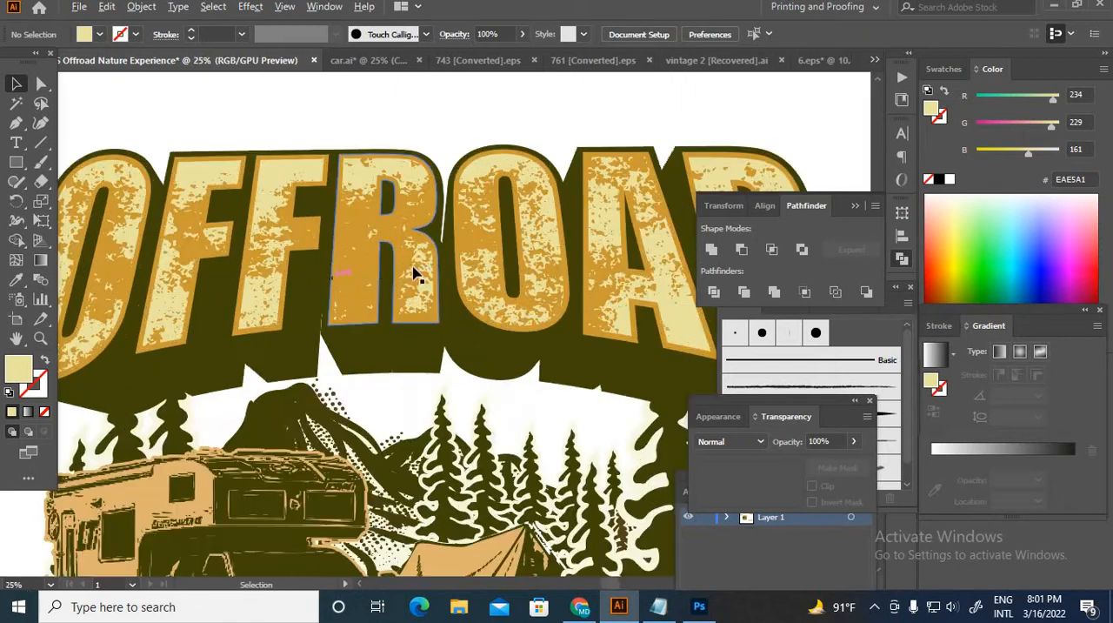
scroll(445, 277, down, 3)
click(536, 353)
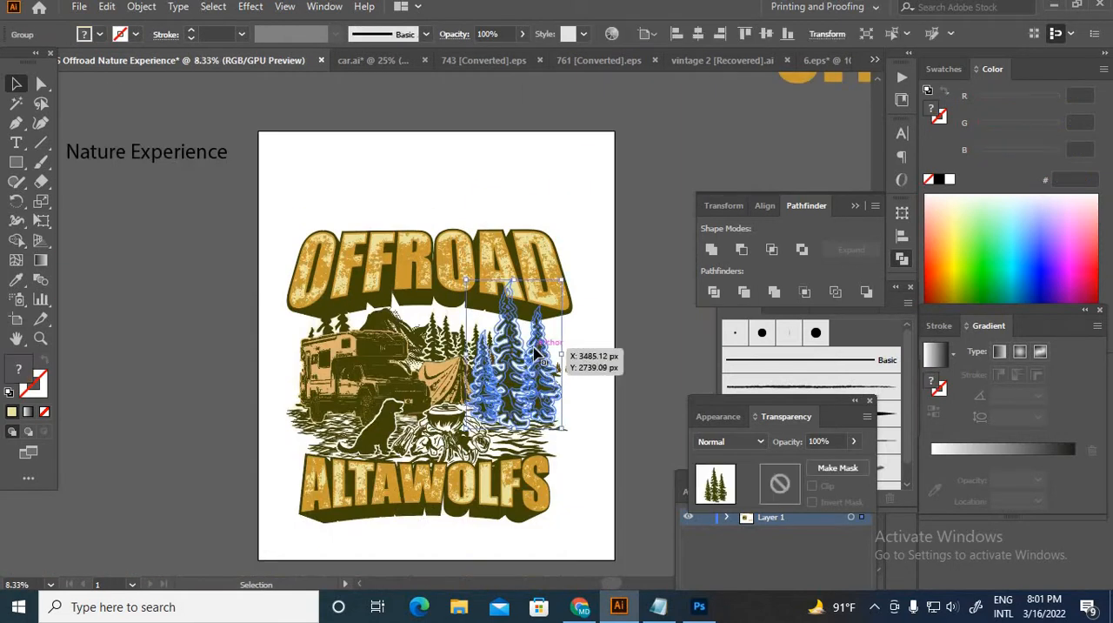
right_click(536, 353)
mouse_move(641, 261)
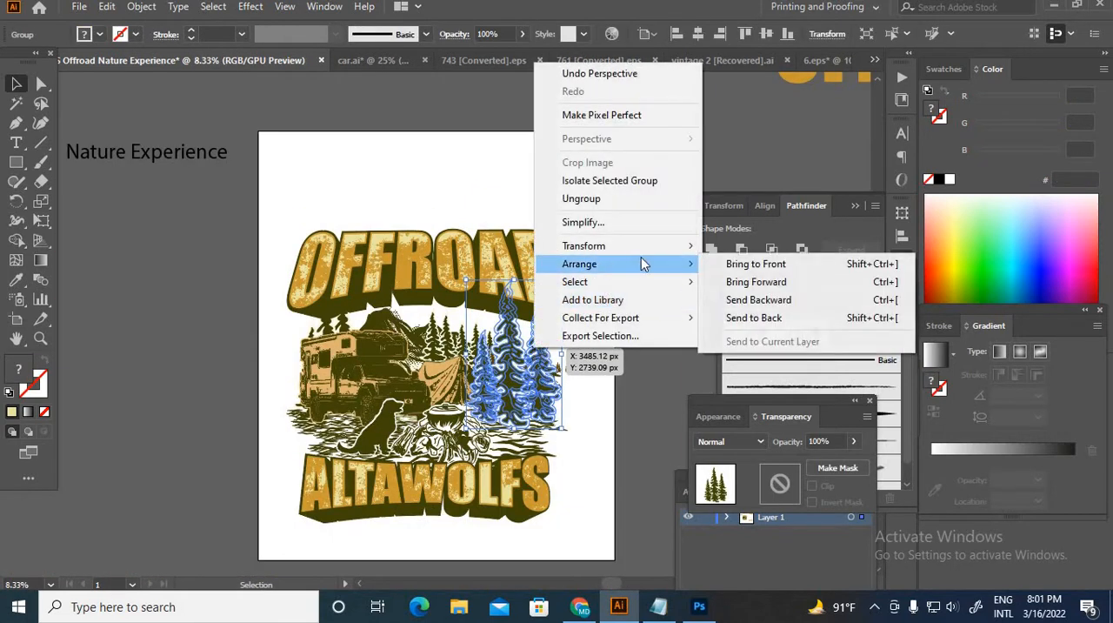
click(715, 264)
click(633, 271)
scroll(514, 307, up, 1)
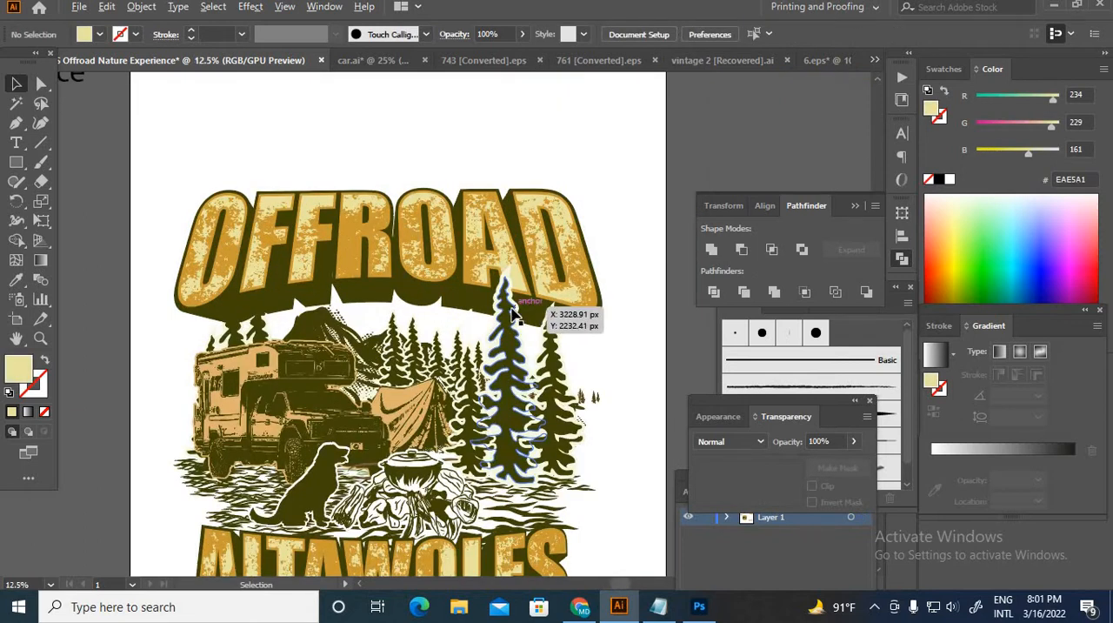
Step: Scale the group of large pine trees down from the top so the tips only slightly overlap the lettering
click(511, 306)
drag(515, 265, 516, 299)
scroll(348, 306, up, 2)
Step: Send the OFFROAD lettering to the back, behind the pine trees and camper scene, and deselect it
click(342, 305)
right_click(342, 311)
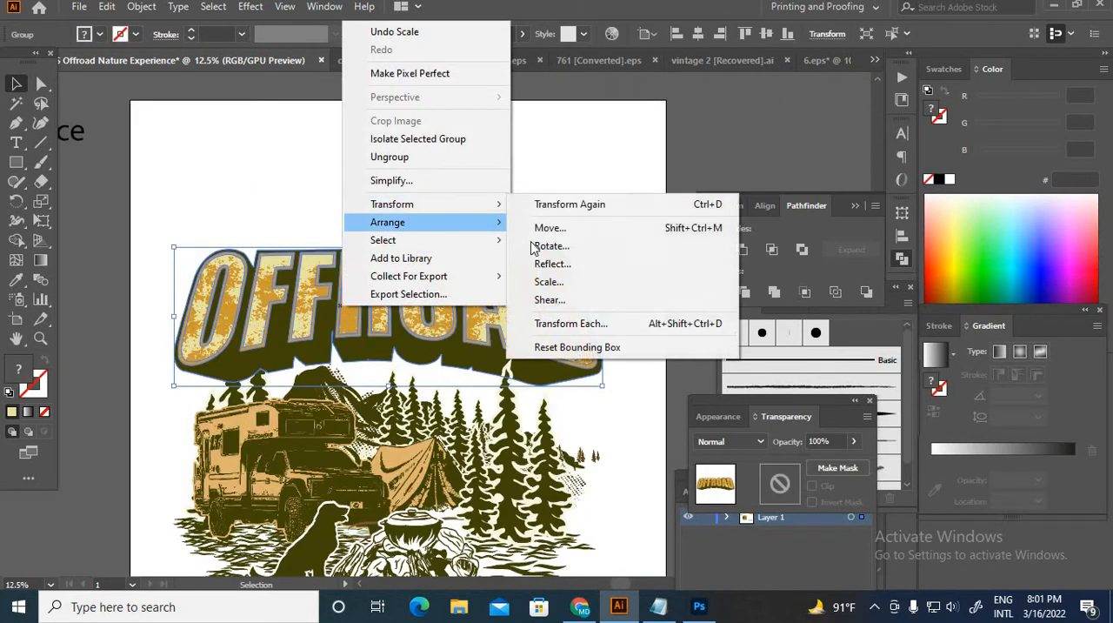
mouse_move(435, 222)
click(557, 277)
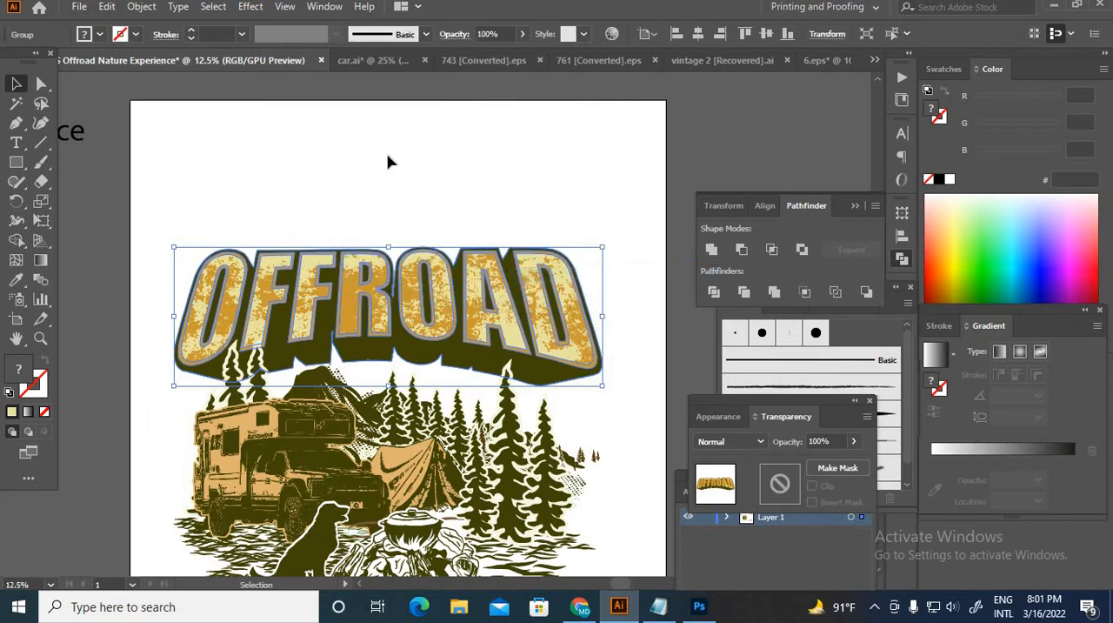
click(388, 166)
scroll(400, 187, down, 1)
scroll(441, 199, down, 3)
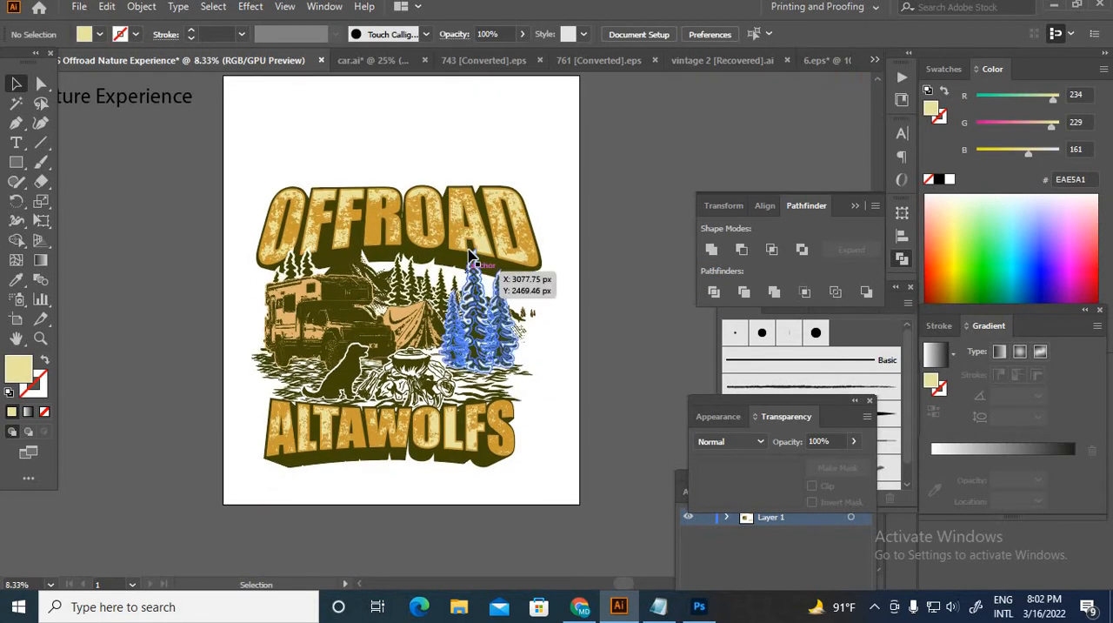
Step: Centre the OFFROAD lettering over the camper scene and widen the ALTAWOLFS lettering to match its width
click(469, 263)
drag(445, 228, 450, 228)
click(402, 470)
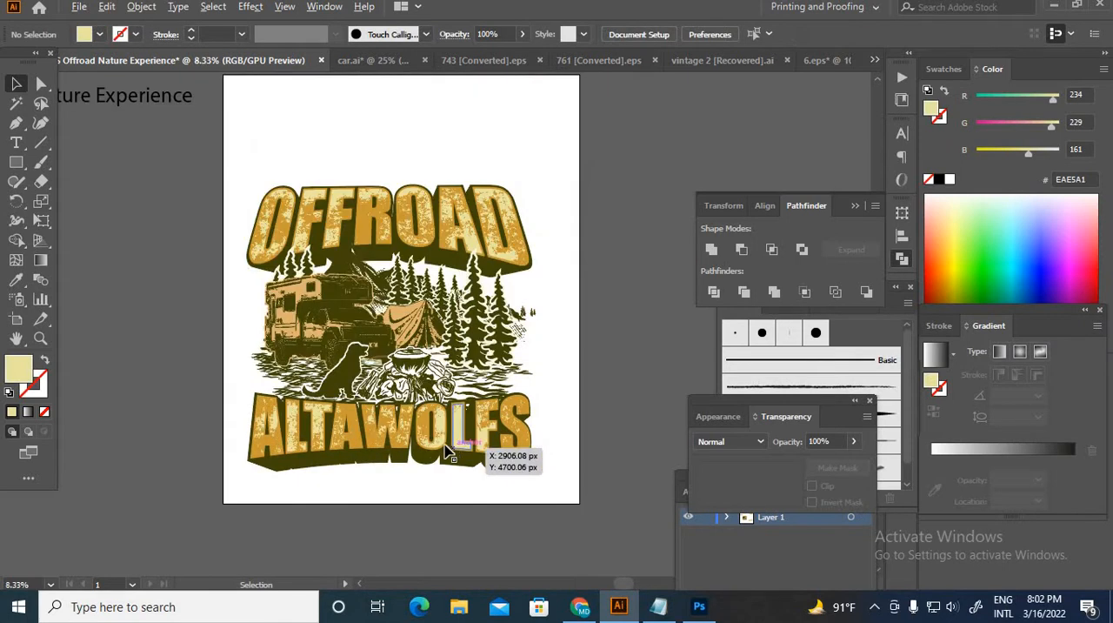
Step: Move the Nature Experience text from beside the artboard to just below the ALTAWOLFS lettering
scroll(461, 457, down, 1)
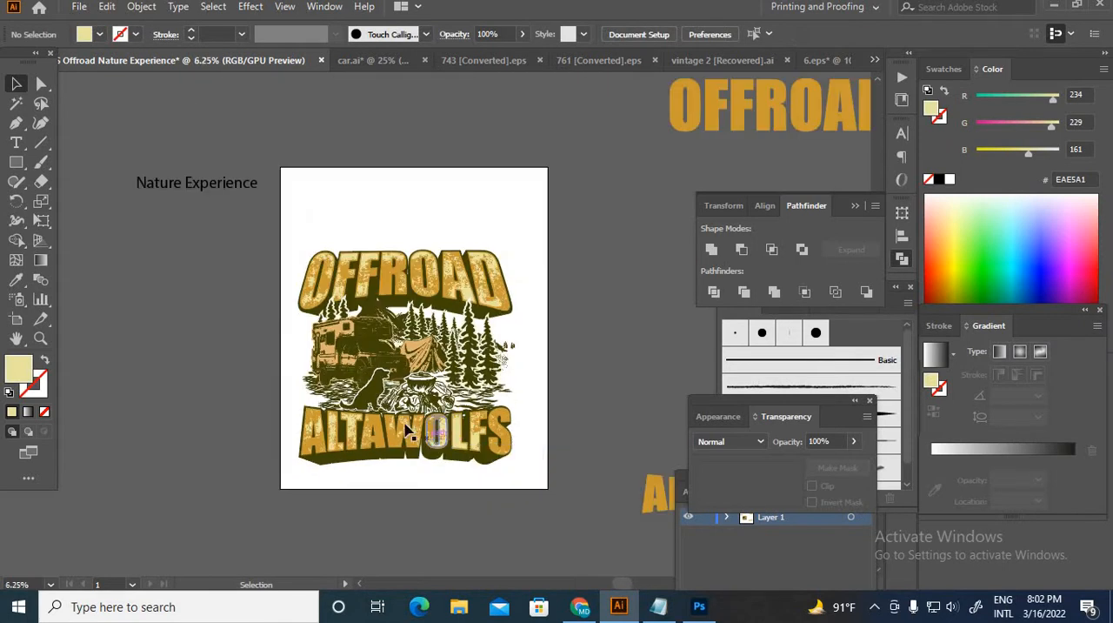
click(179, 189)
drag(183, 191, 390, 473)
scroll(401, 479, up, 3)
drag(384, 386, 277, 342)
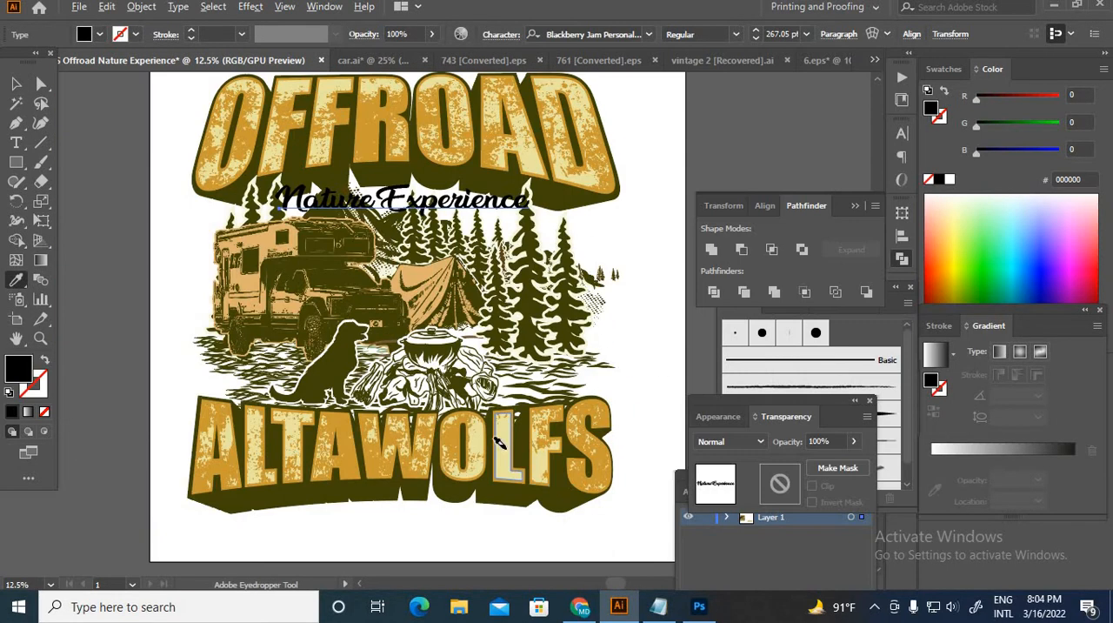
Step: Fill the Nature Experience text with the cream colour EAE5A1 sampled from the L of ALTAWOLFS
scroll(497, 439, up, 2)
click(509, 423)
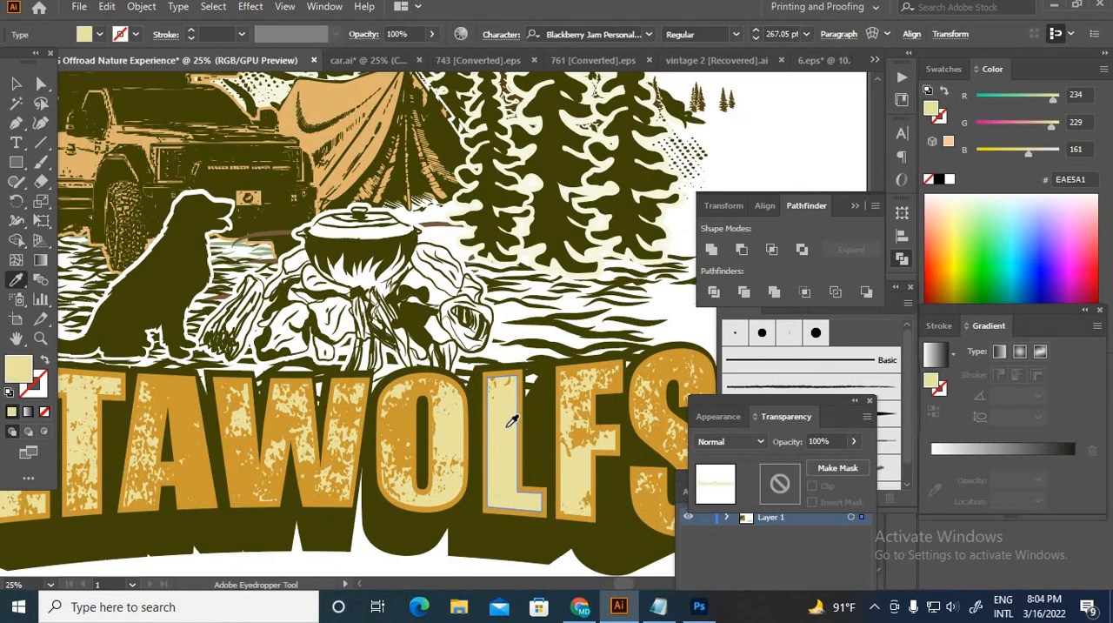
Step: Set the Nature Experience text in the Butter Chicken font at 295.7 pt and convert it to outlines
scroll(500, 417, down, 2)
scroll(500, 418, down, 1)
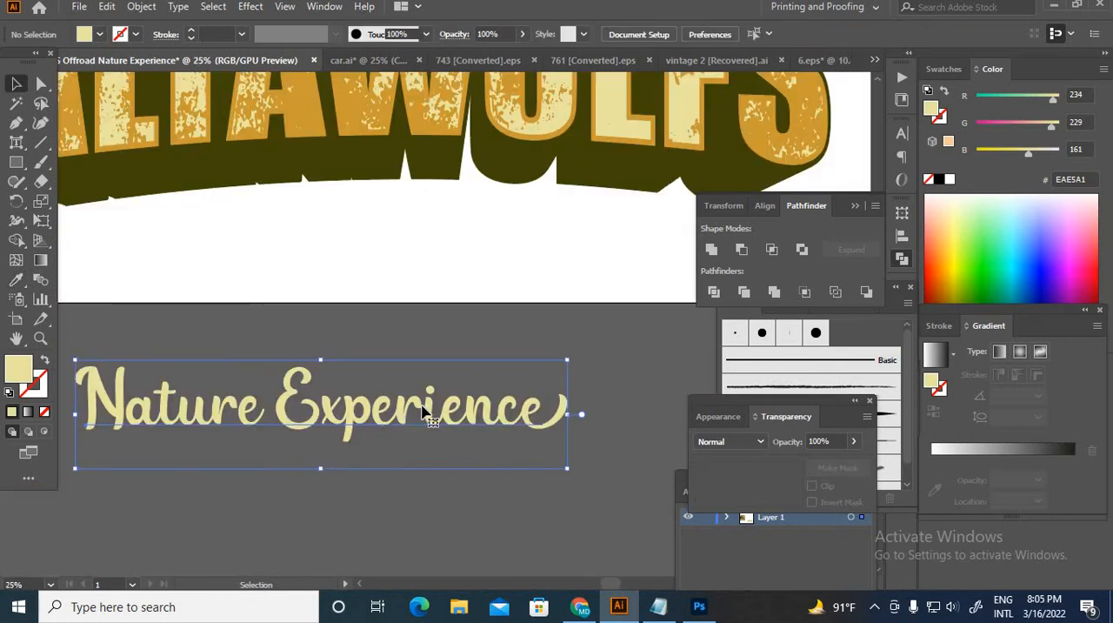
right_click(426, 413)
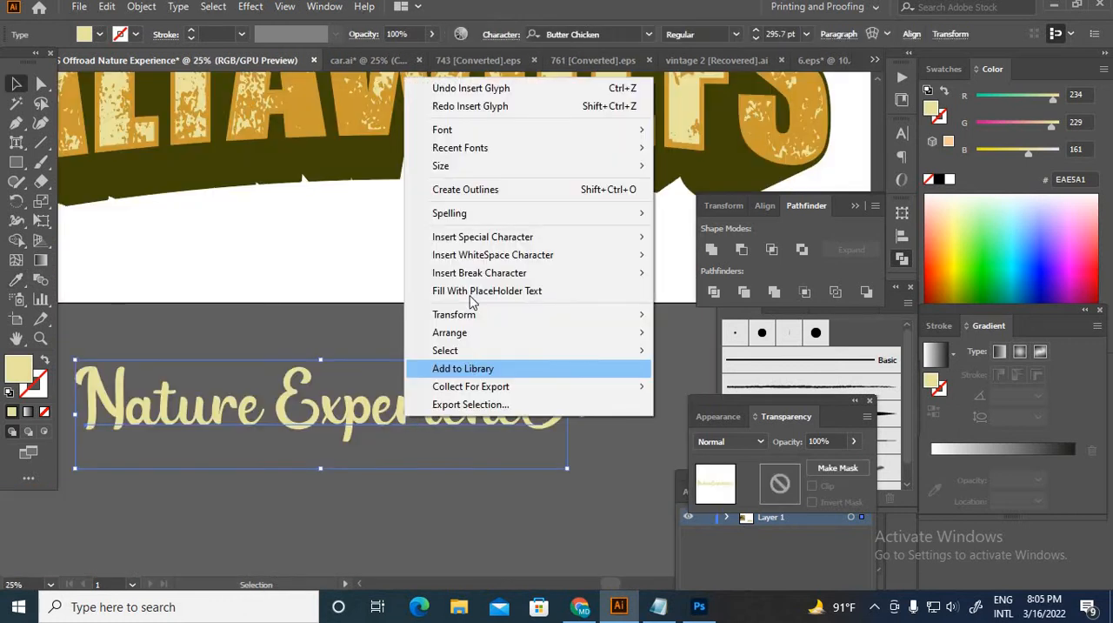
click(480, 193)
Step: Offset the Nature Experience outlines by 24 px with round joins
scroll(521, 452, down, 1)
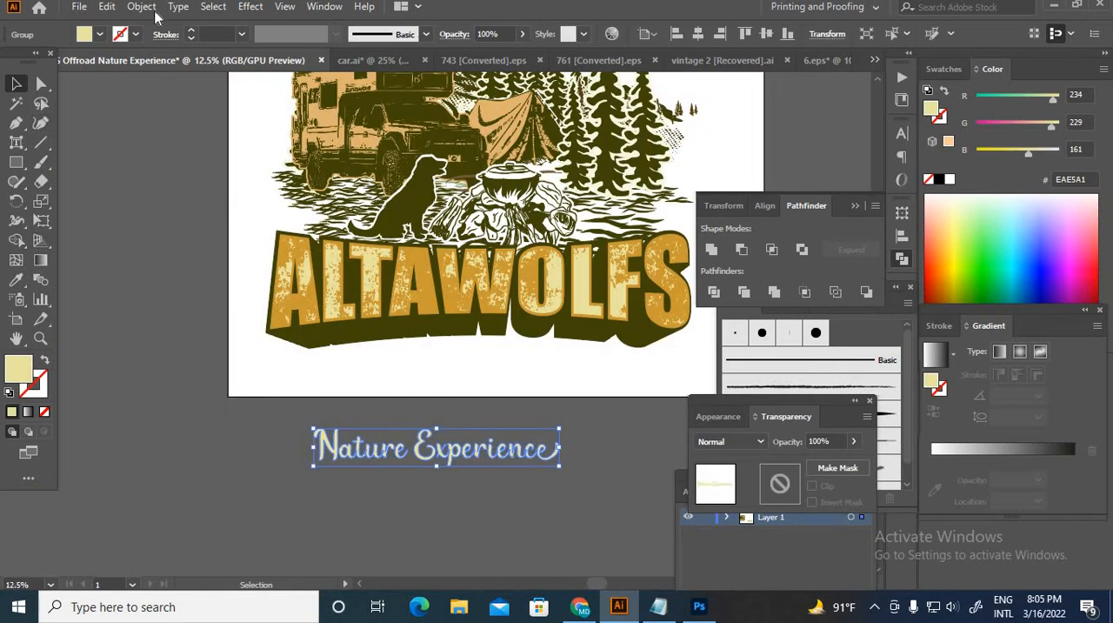
click(142, 6)
mouse_move(305, 393)
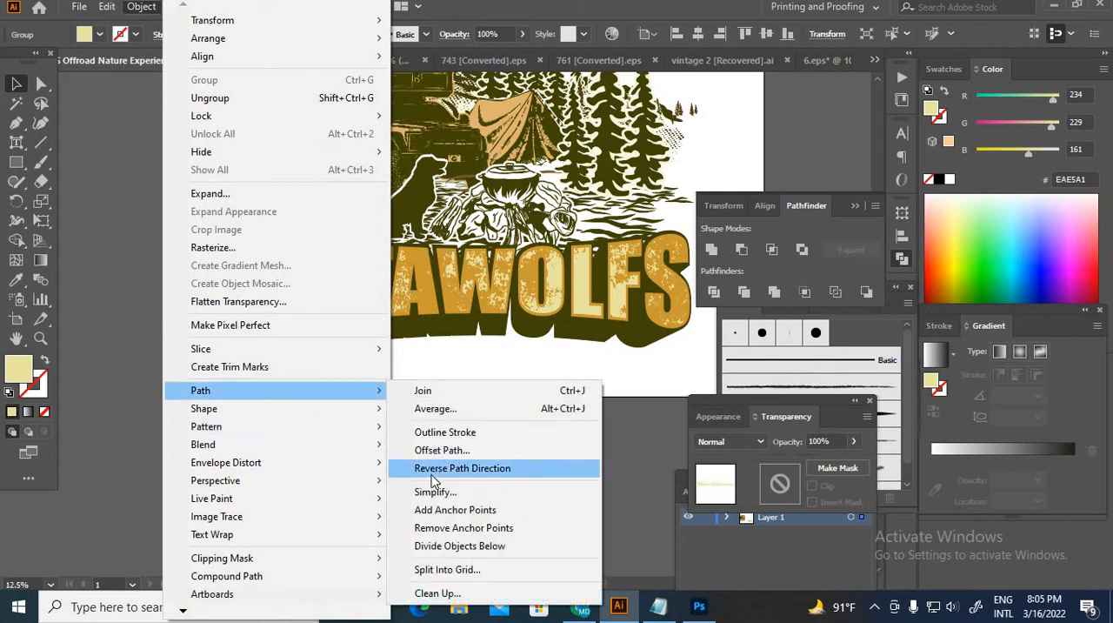
click(444, 450)
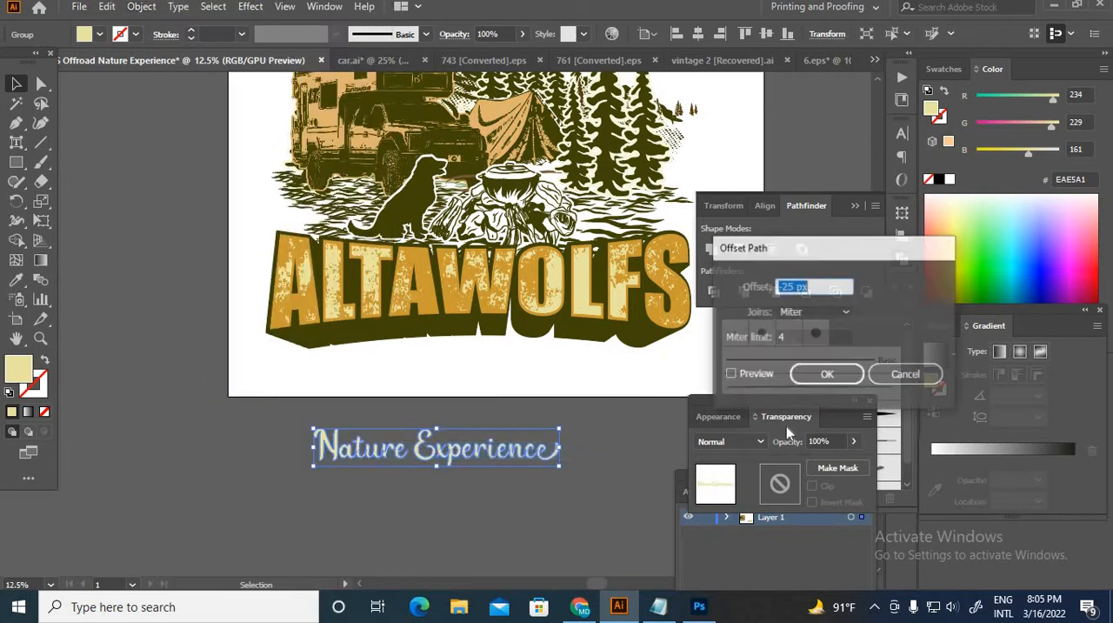
click(729, 375)
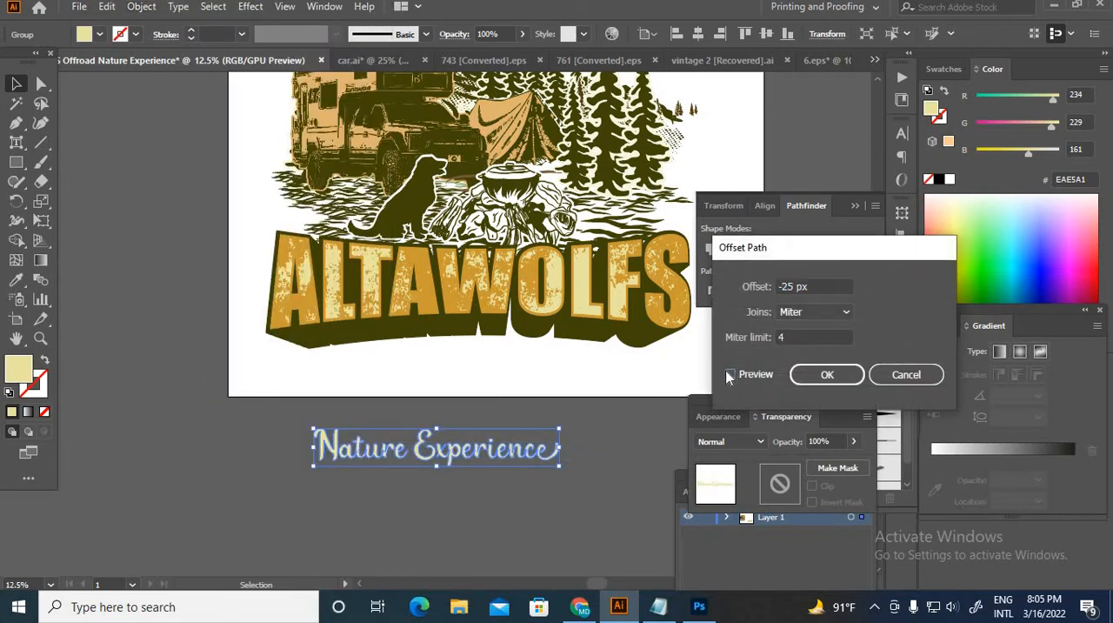
double_click(782, 287)
text(24)
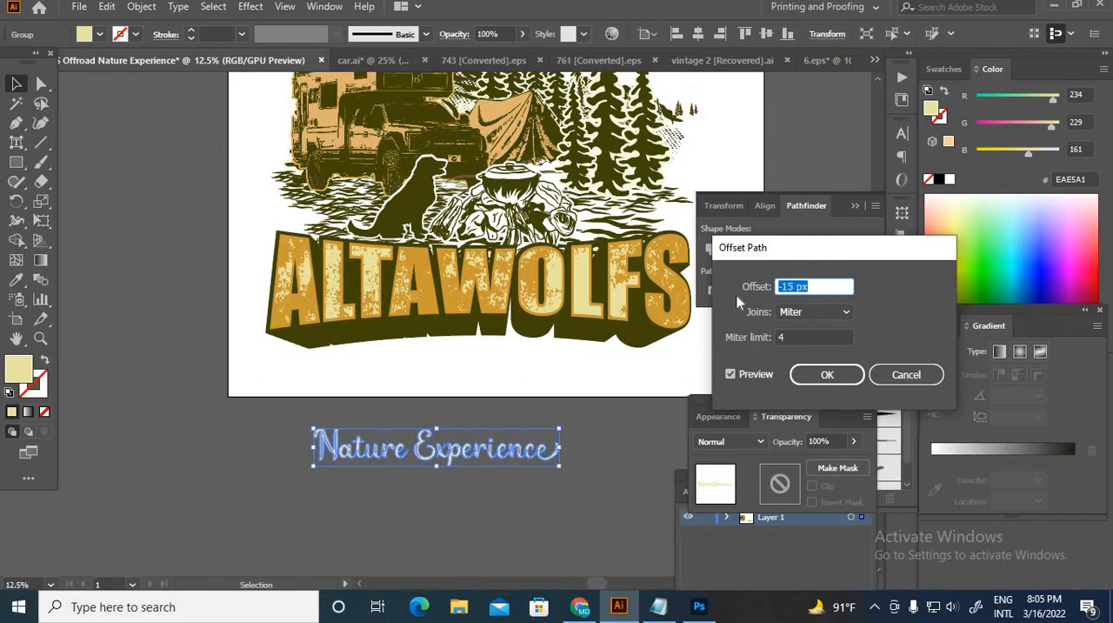
click(814, 311)
click(804, 344)
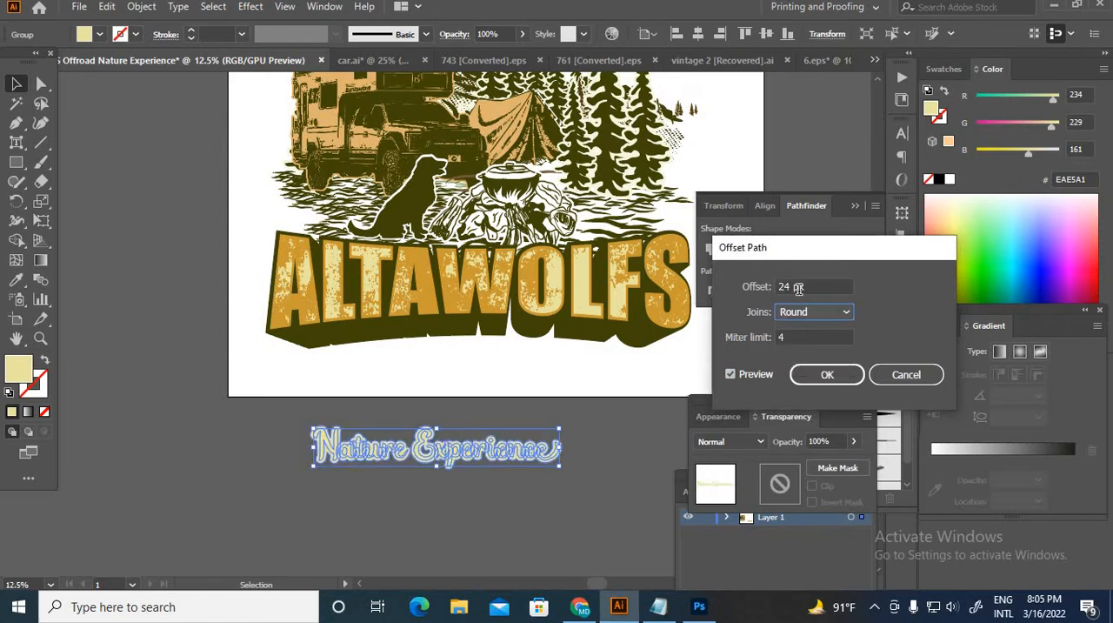
key(Return)
Step: Fill the offset shape with dark olive 414408 sampled from the ALTAWOLFS shadow and send it behind the Nature Experience lettering
key(i)
click(433, 329)
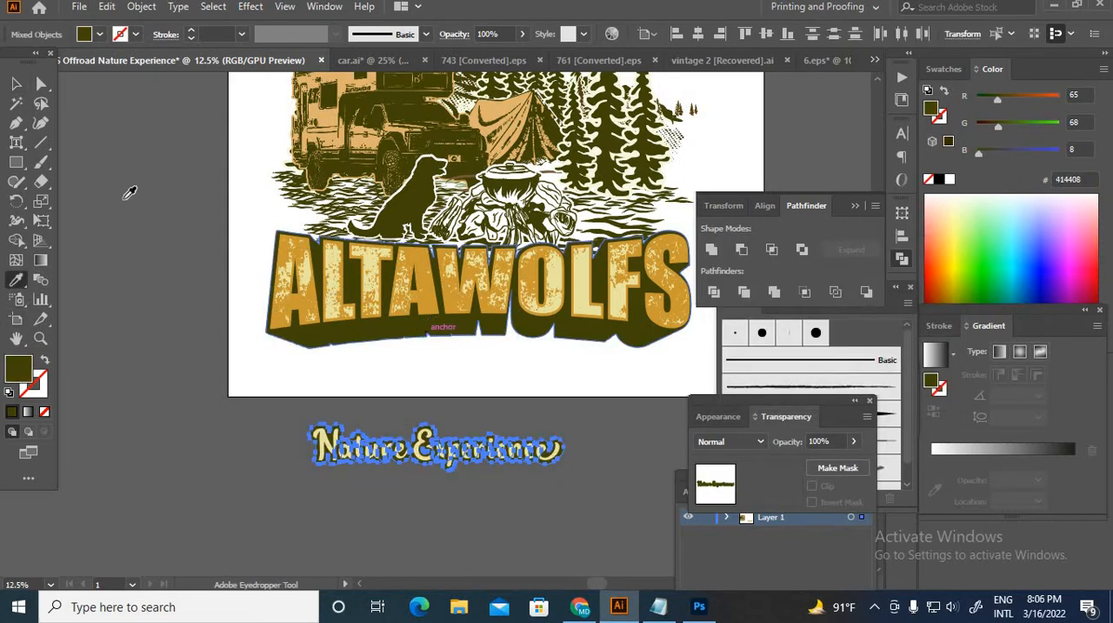
key(v)
right_click(165, 285)
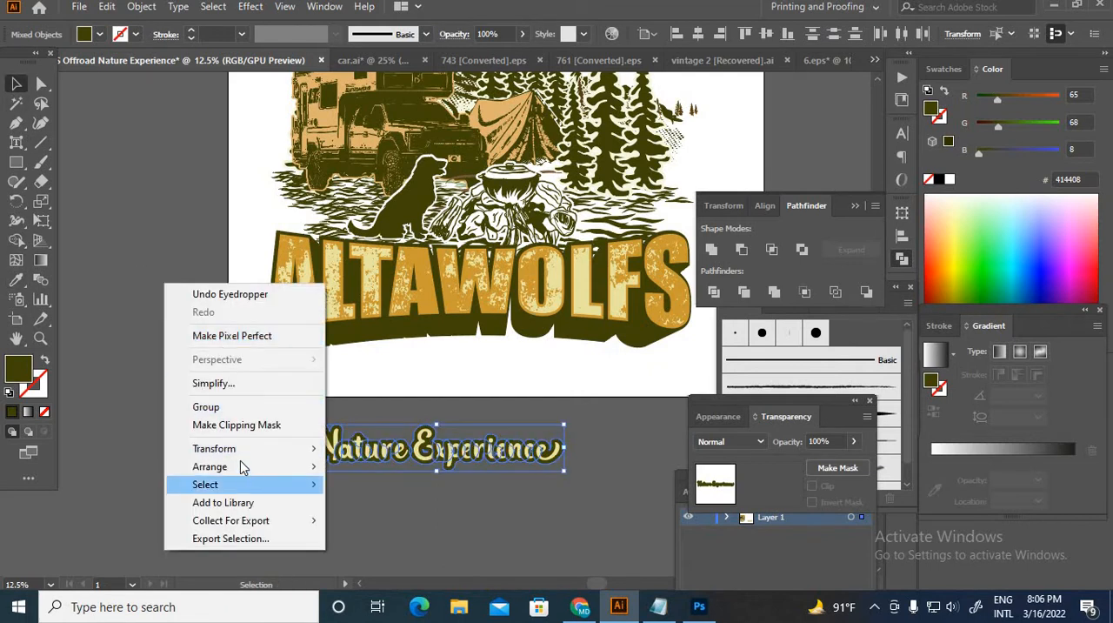
mouse_move(243, 466)
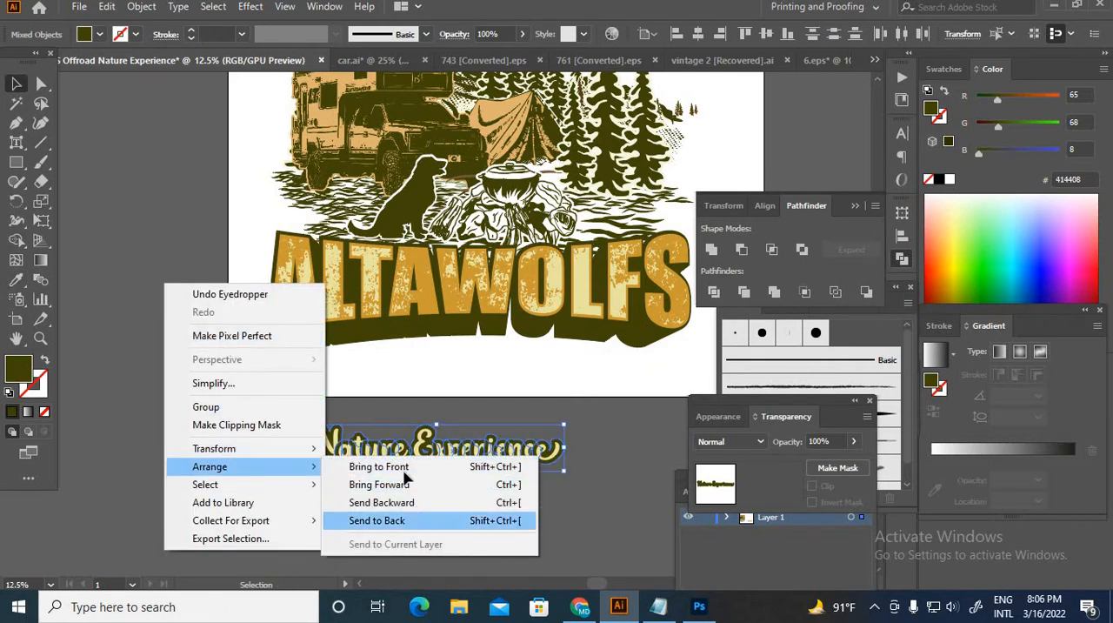
click(408, 519)
click(557, 503)
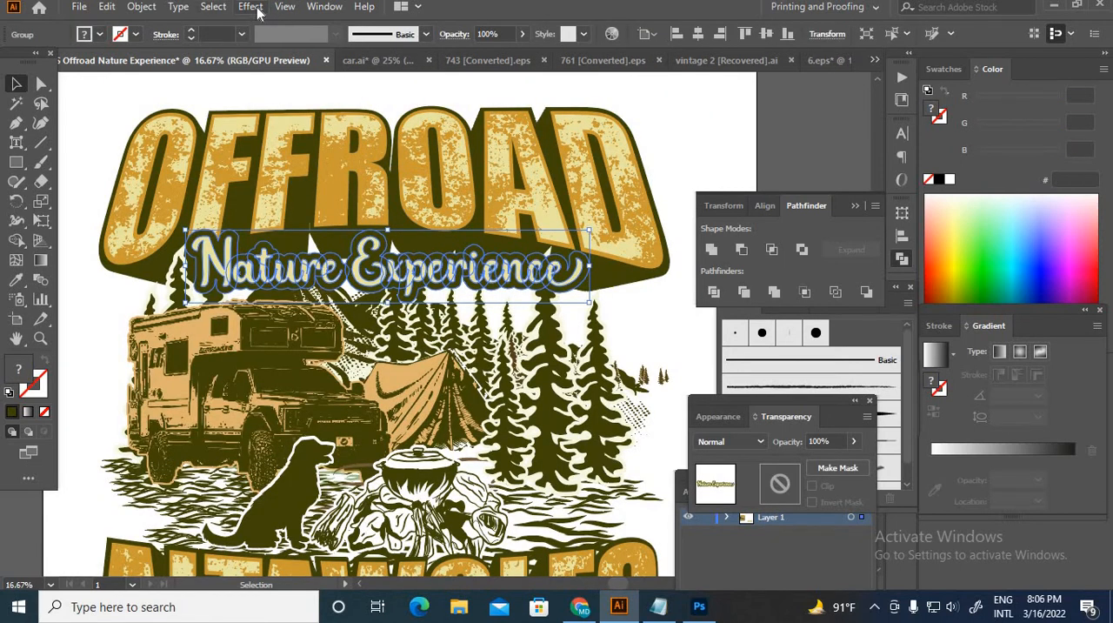
Step: Apply a slight horizontal Arc warp to the Nature Experience group placed beneath OFFROAD
click(258, 10)
mouse_move(329, 218)
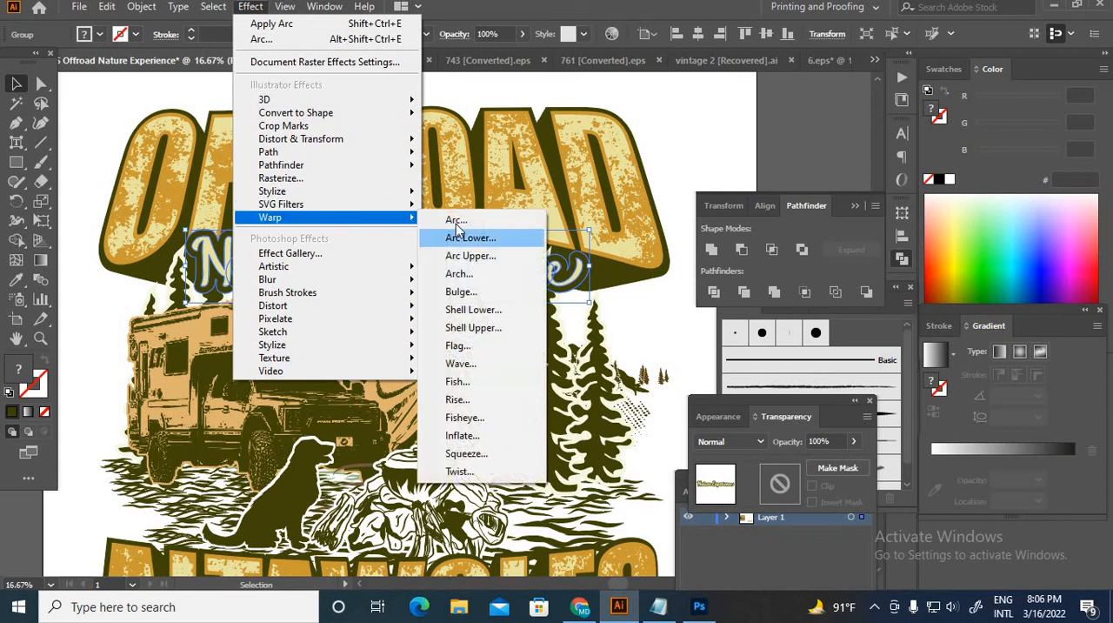
click(456, 221)
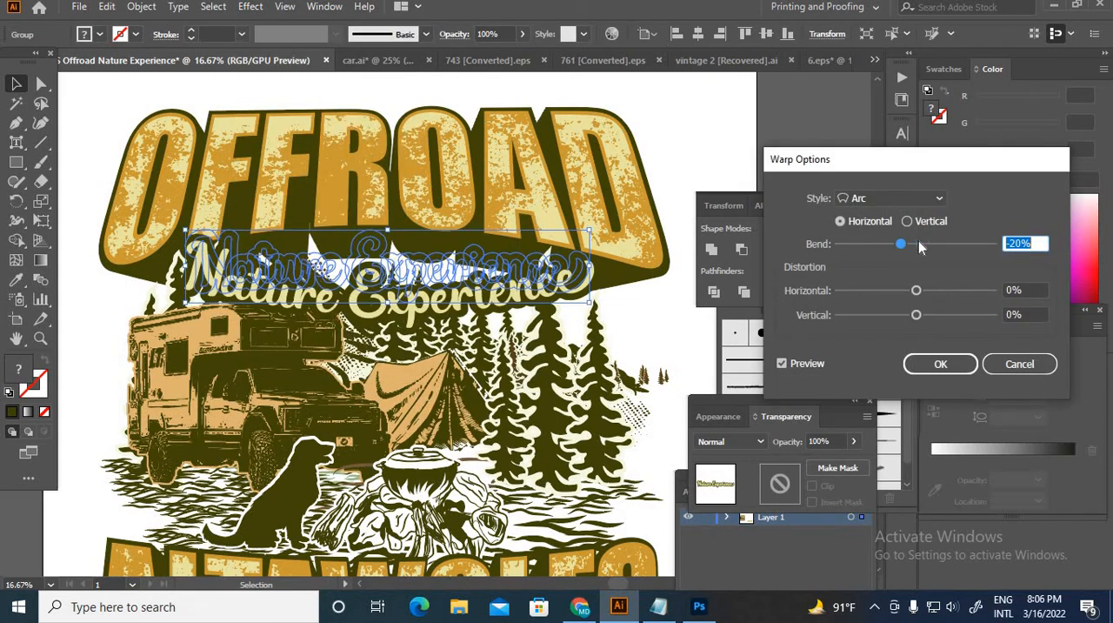
drag(920, 248, 927, 246)
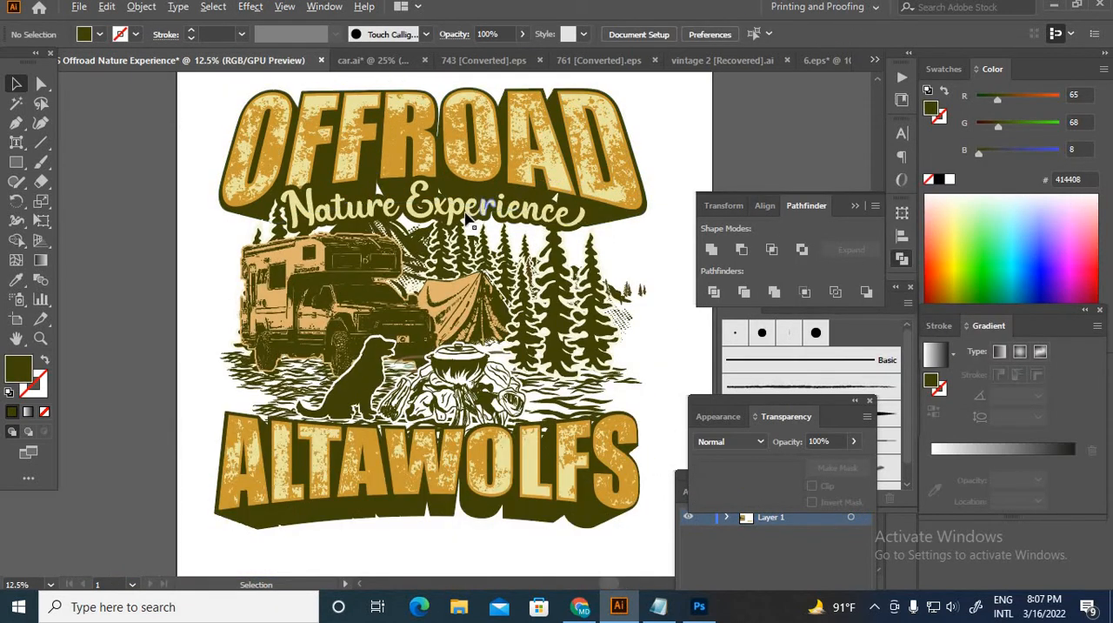
Step: Nudge the Nature Experience lettering slightly down beneath OFFROAD, and deselect it
scroll(467, 218, up, 1)
click(423, 202)
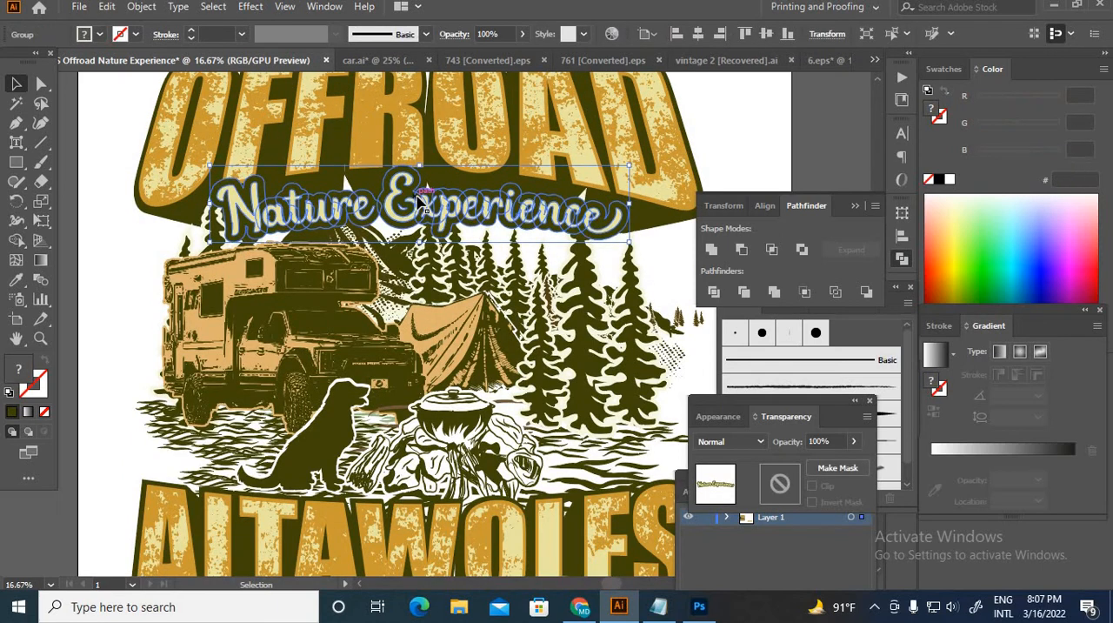
key(Down)
key(Down)
key(Down)
key(Down)
key(Down)
key(Down)
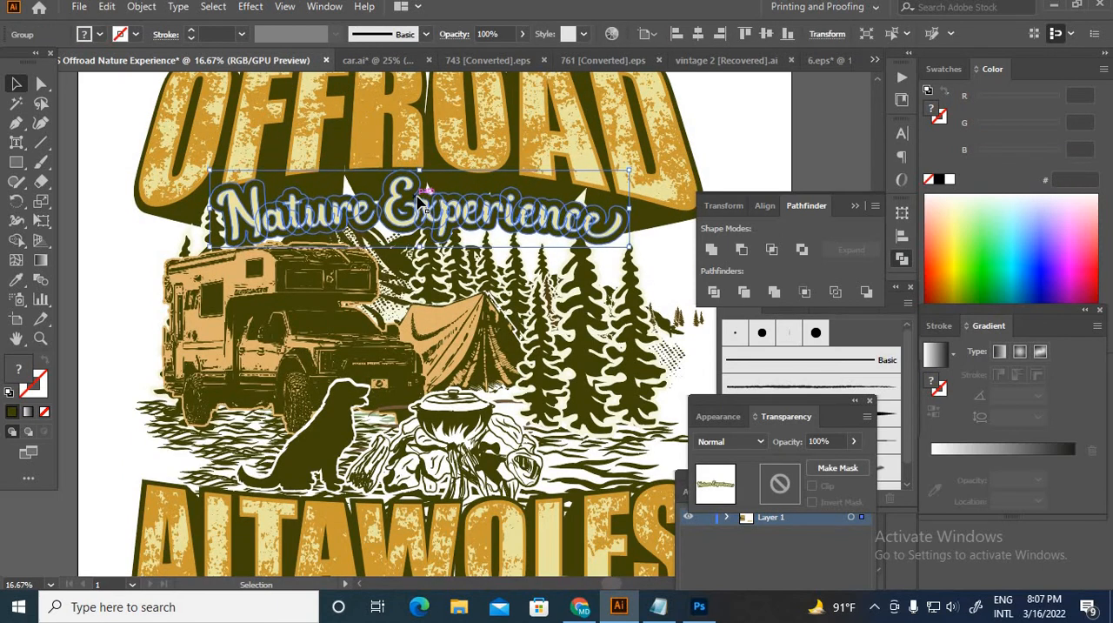
key(Down)
key(Down)
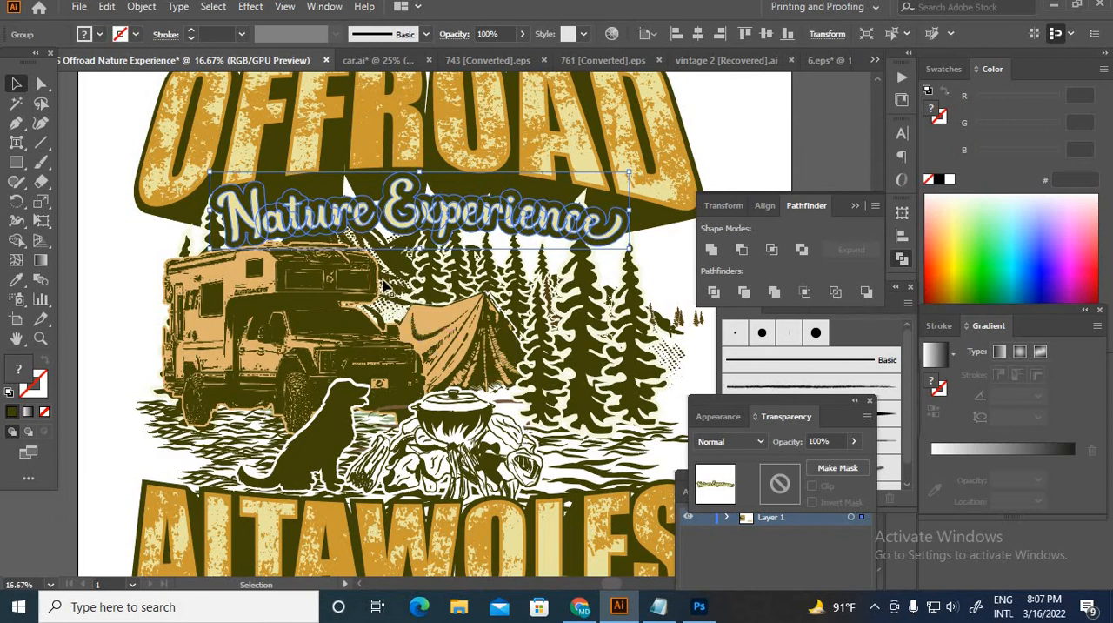
scroll(375, 261, down, 2)
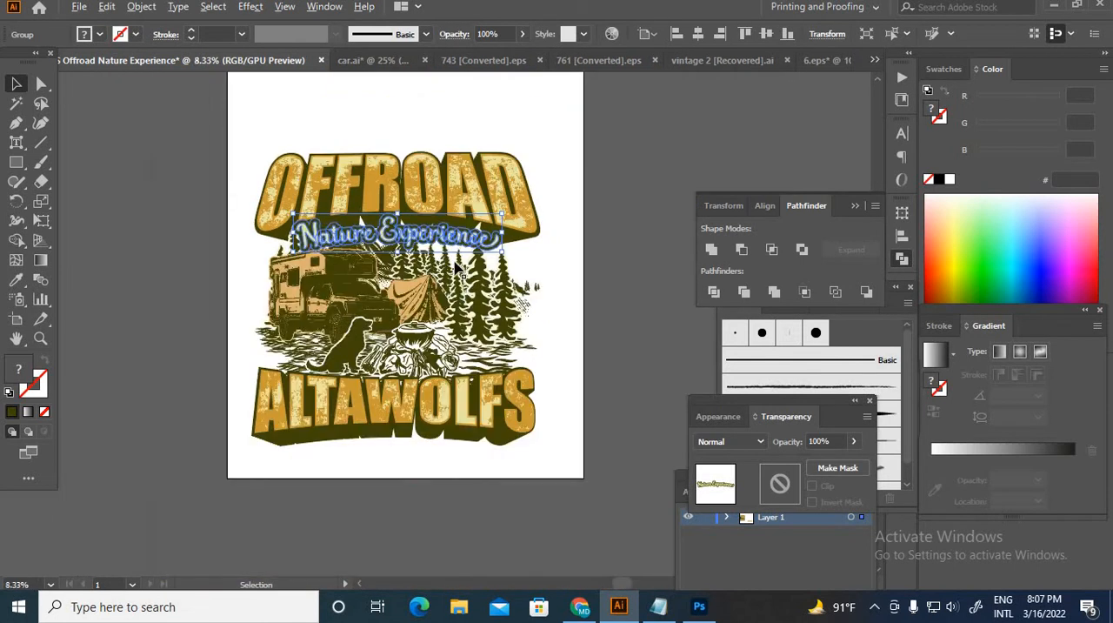
click(596, 289)
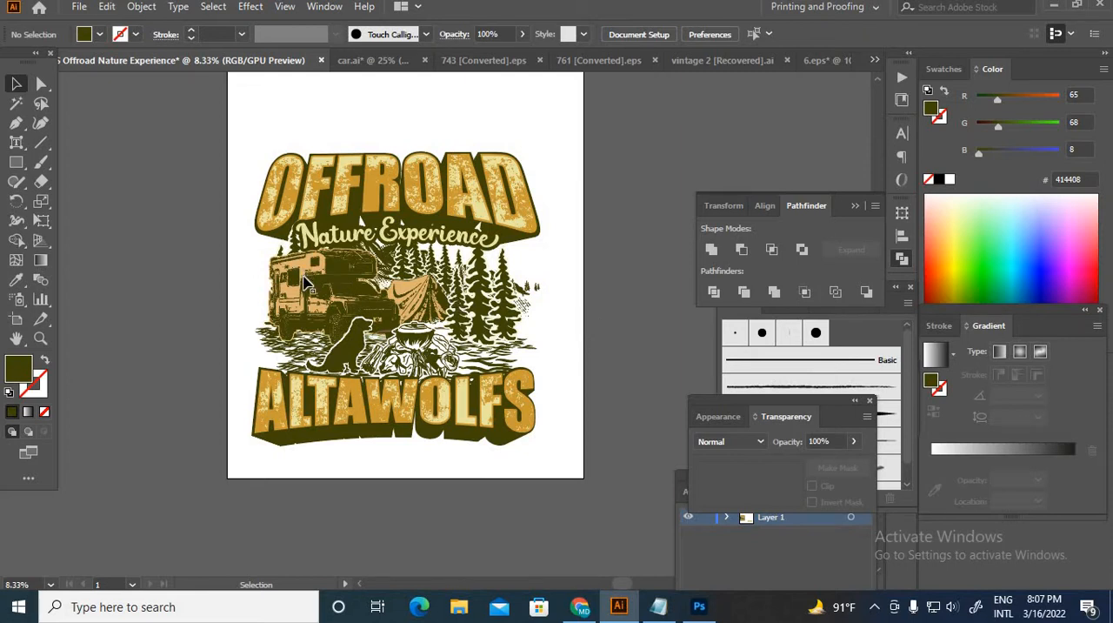
scroll(278, 273, up, 2)
scroll(289, 273, down, 1)
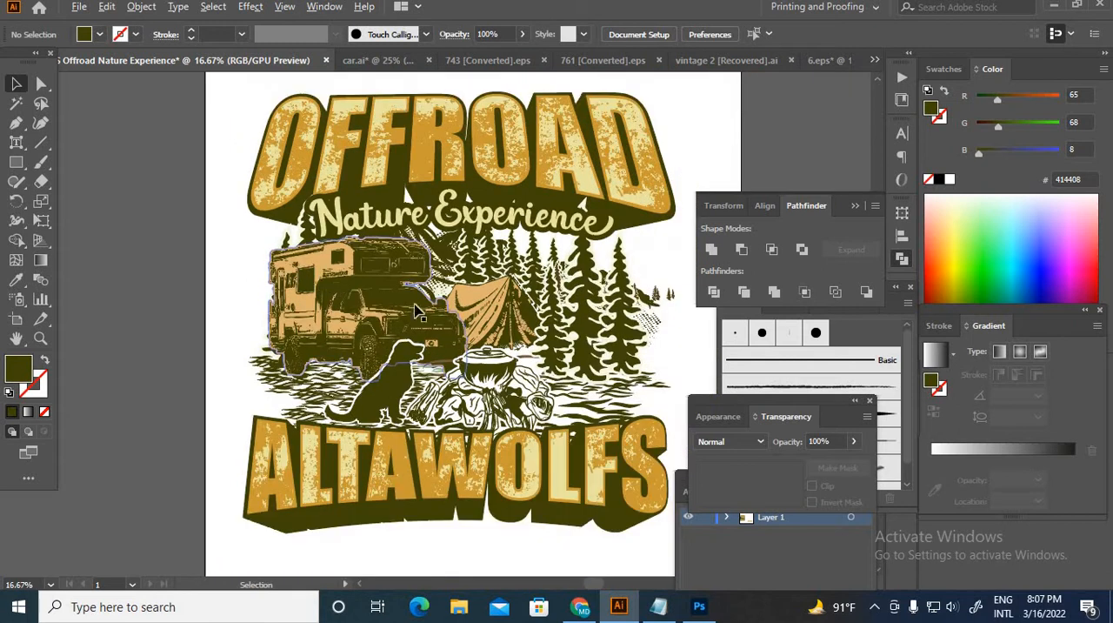
scroll(544, 365, down, 1)
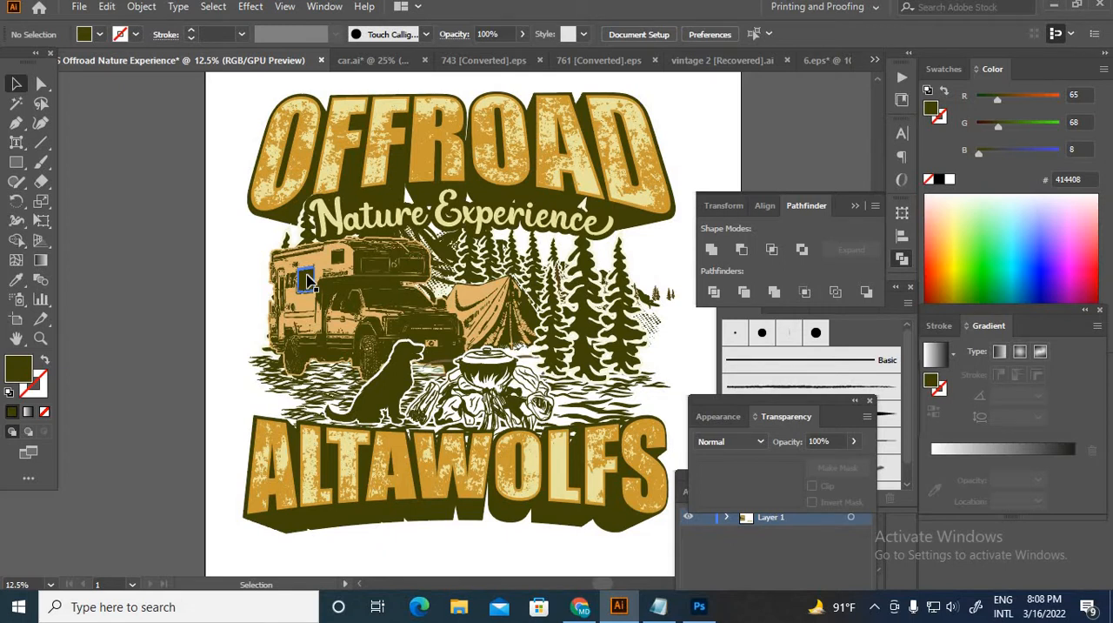
Step: Switch to Chrome and browse the T-shirt design services on the freenin.com home page
key(alt+Tab)
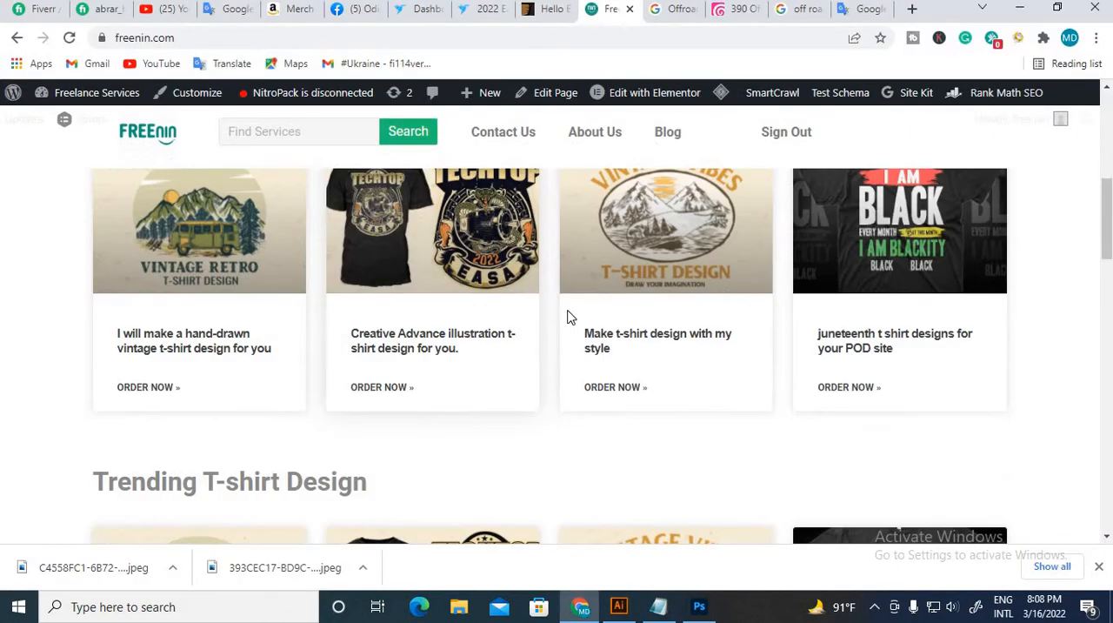
scroll(626, 289, up, 2)
scroll(622, 290, down, 1)
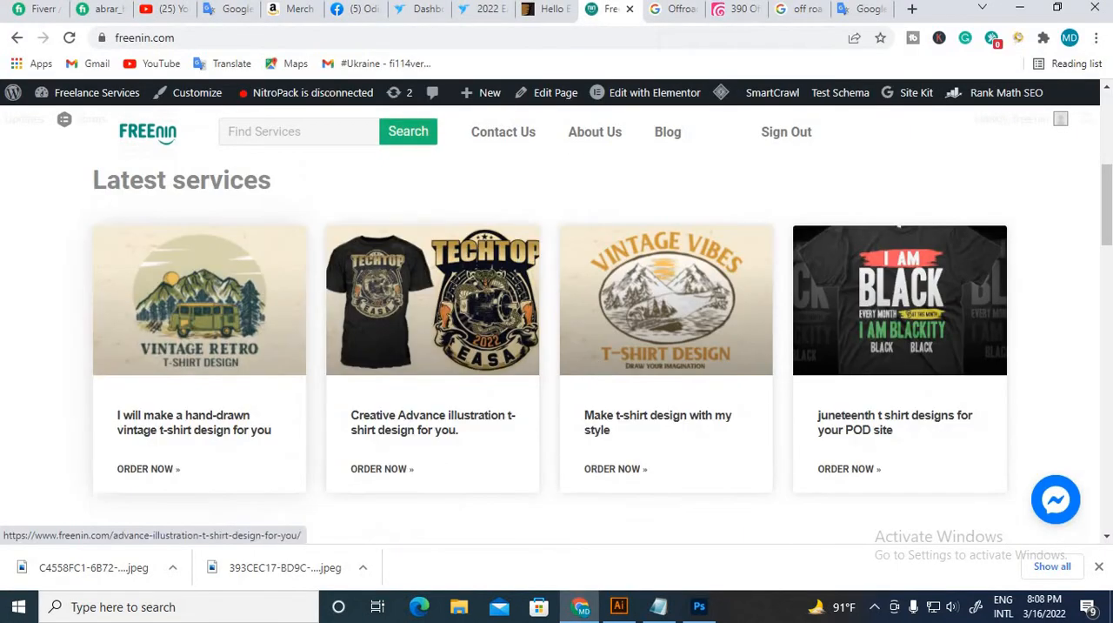
scroll(485, 339, up, 4)
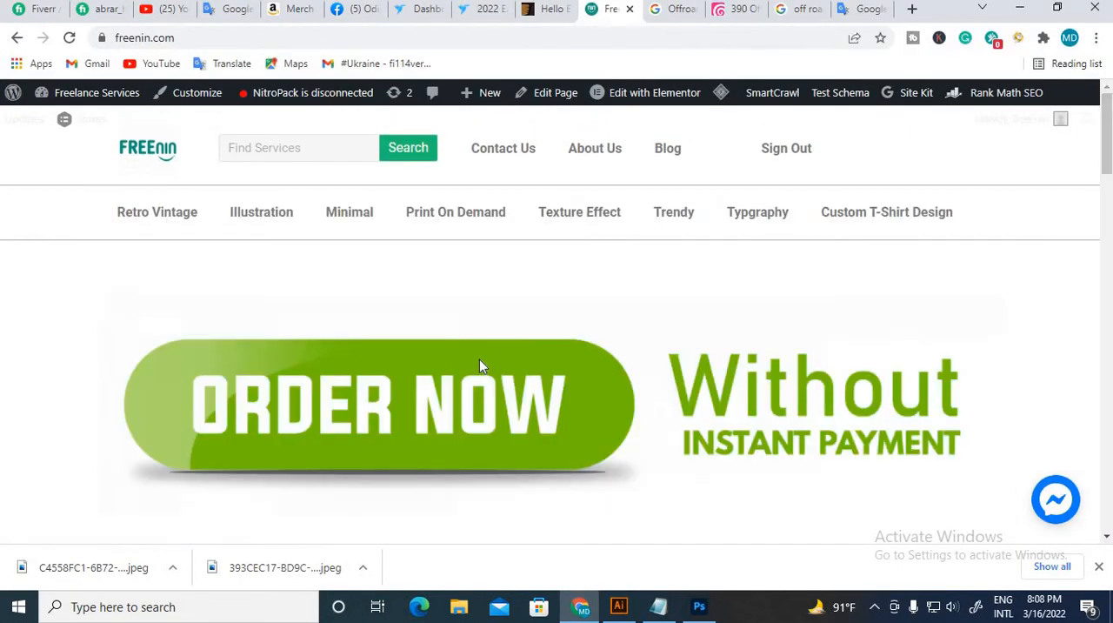
scroll(684, 442, down, 4)
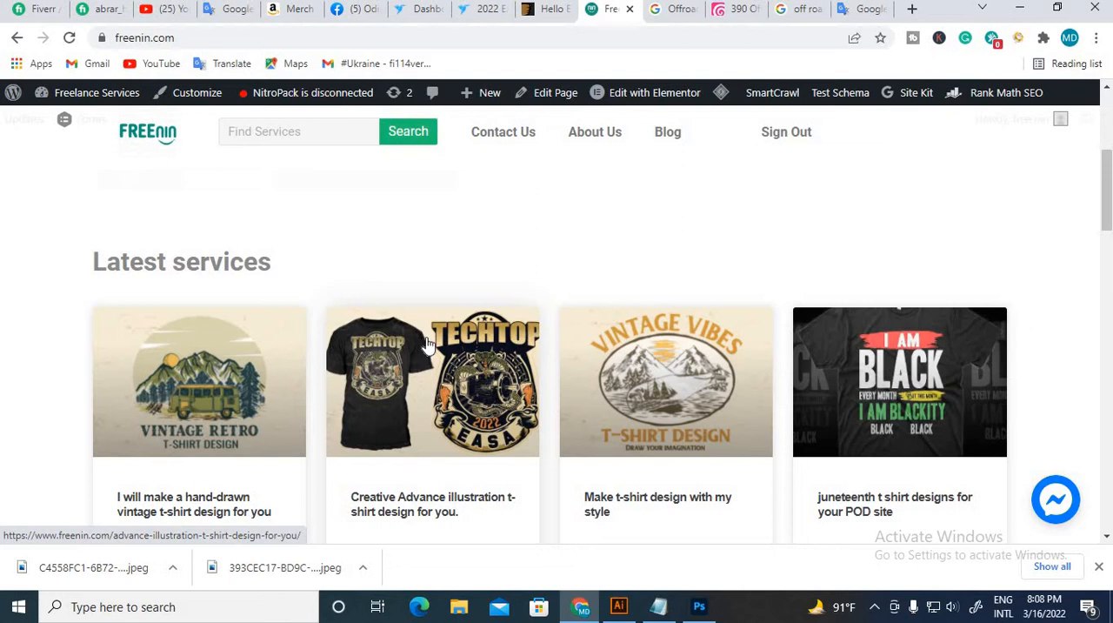
scroll(427, 344, down, 8)
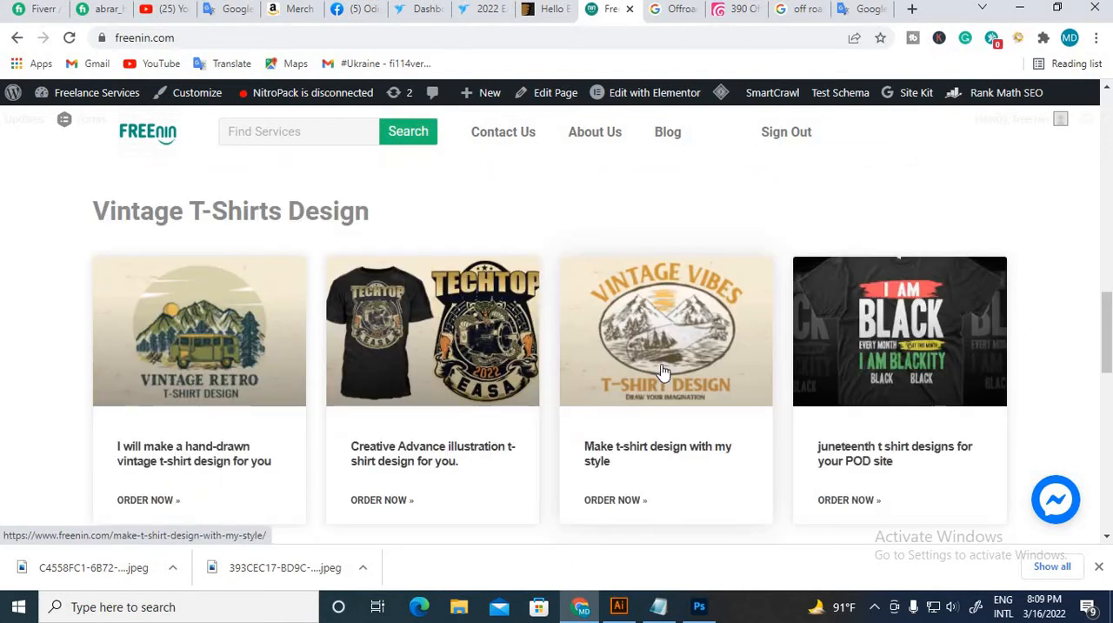